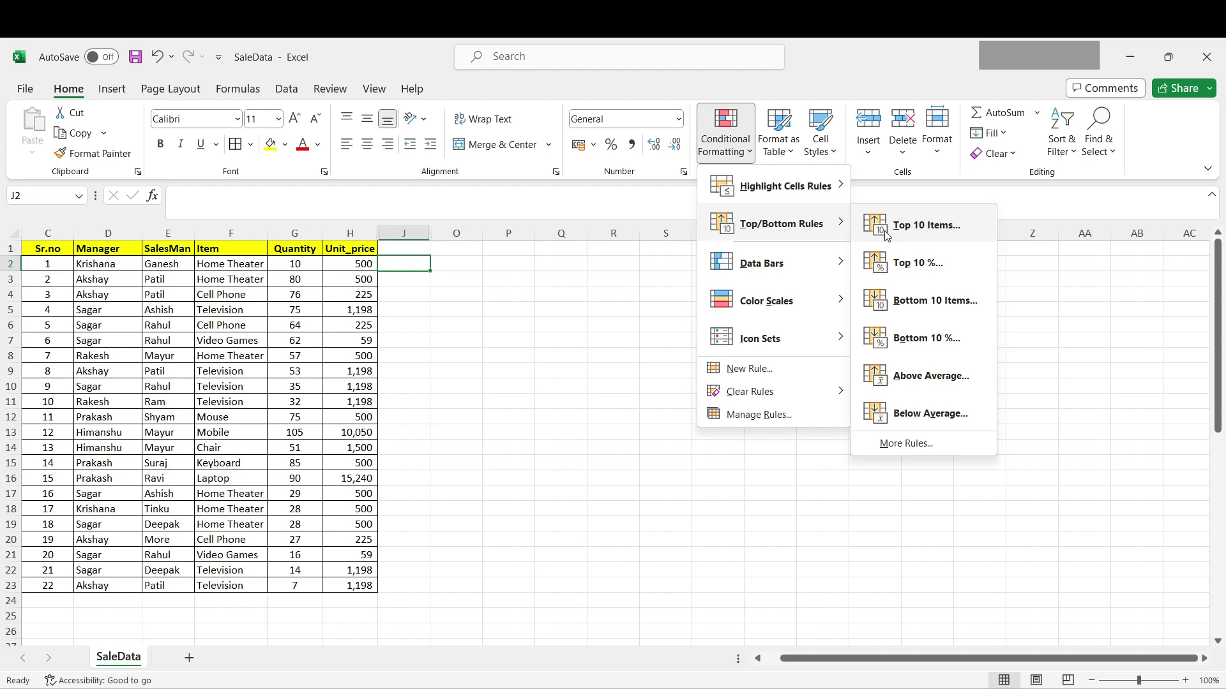
left_click(918, 234)
left_click_drag(540, 407, 517, 413)
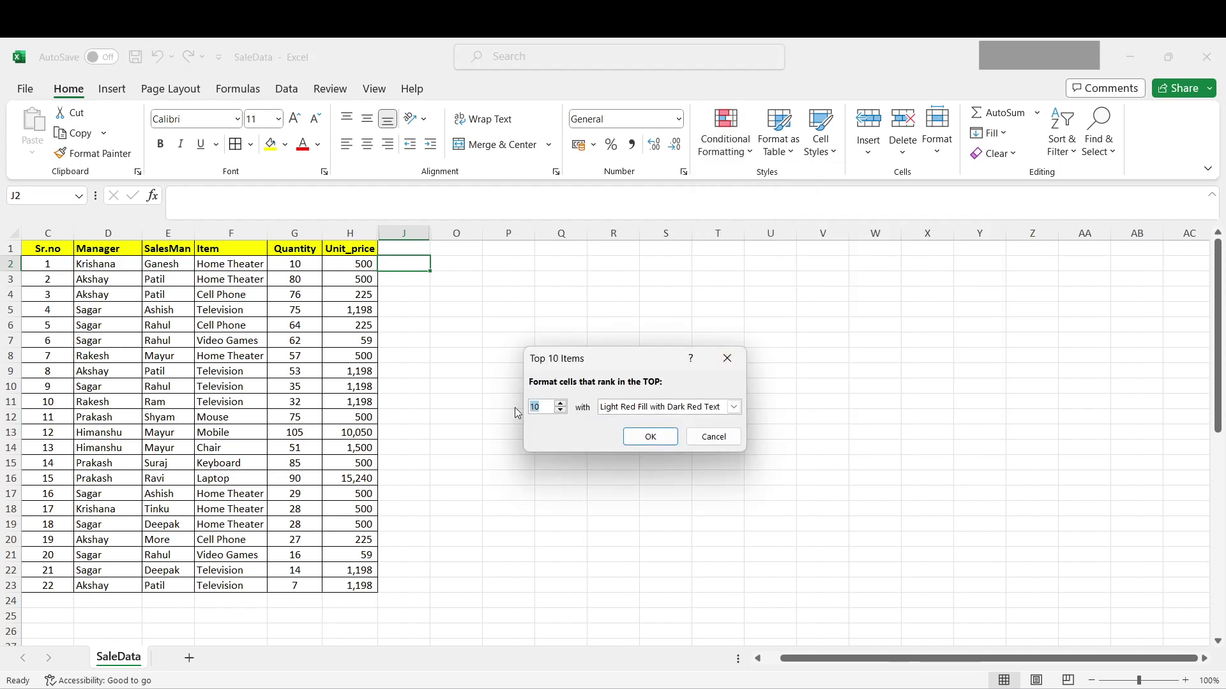
left_click_drag(576, 358, 643, 277)
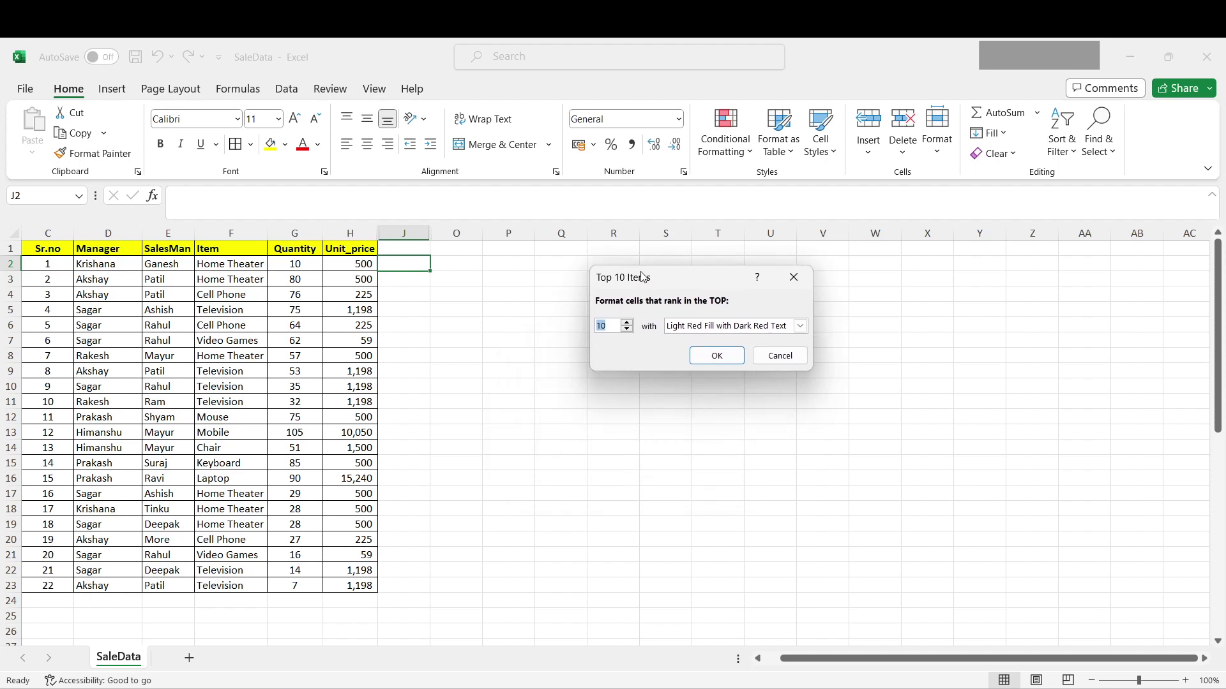
left_click(795, 277)
left_click(726, 138)
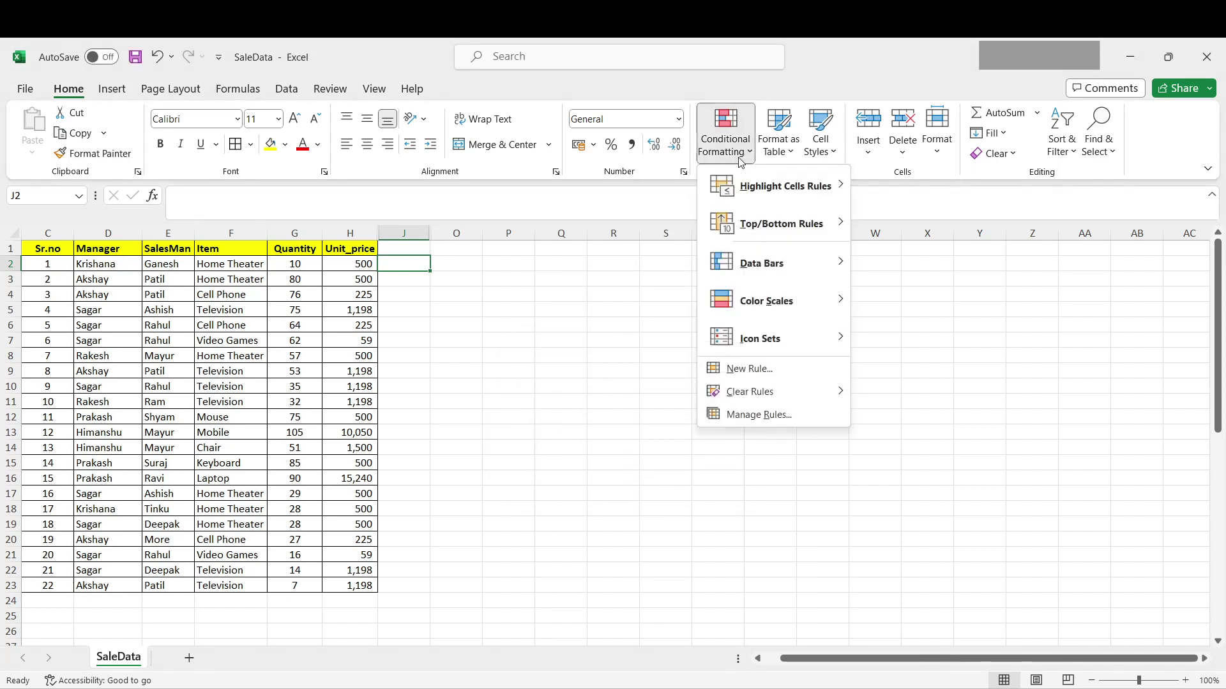
mouse_move(809, 223)
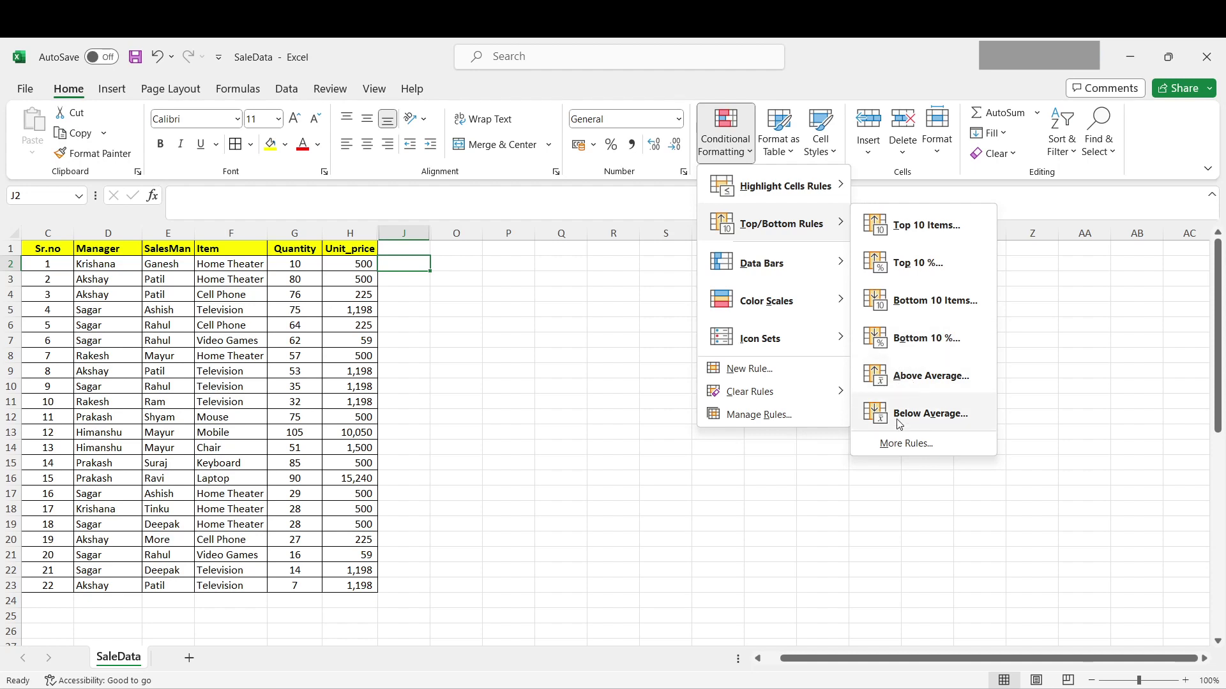
left_click(661, 231)
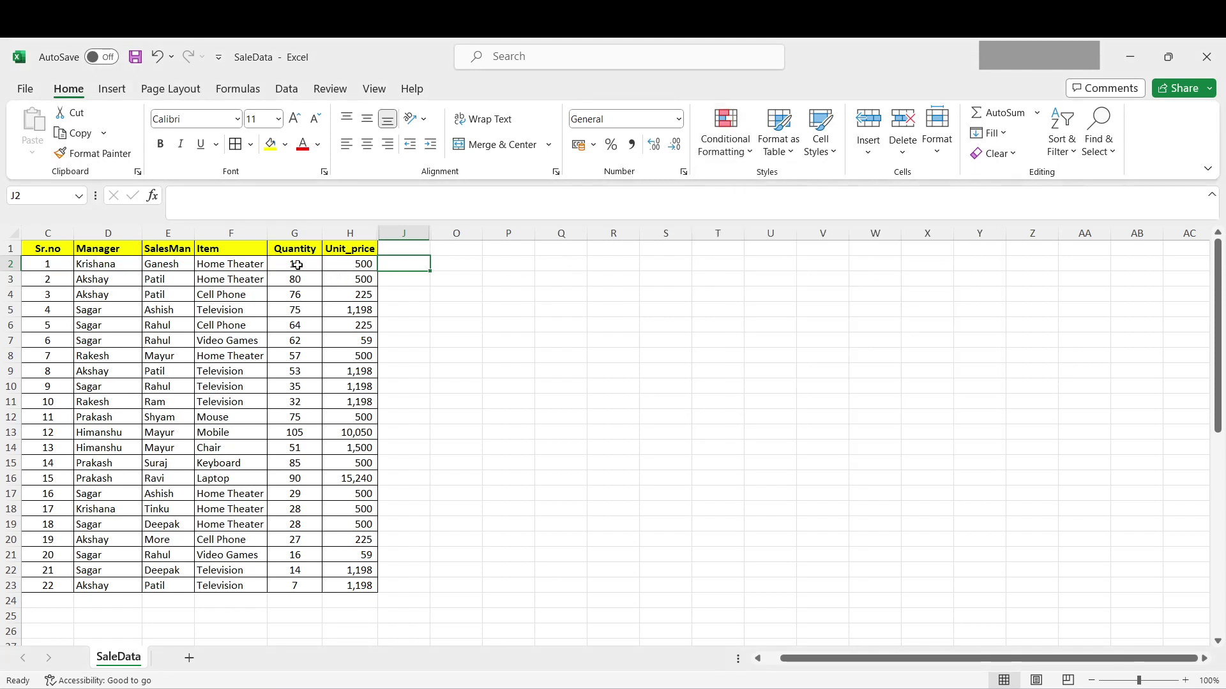
Start a Top 10 Items conditional formatting rule on the Quantity values G2:G23, keeping the rank at 10
left_click_drag(312, 265, 295, 585)
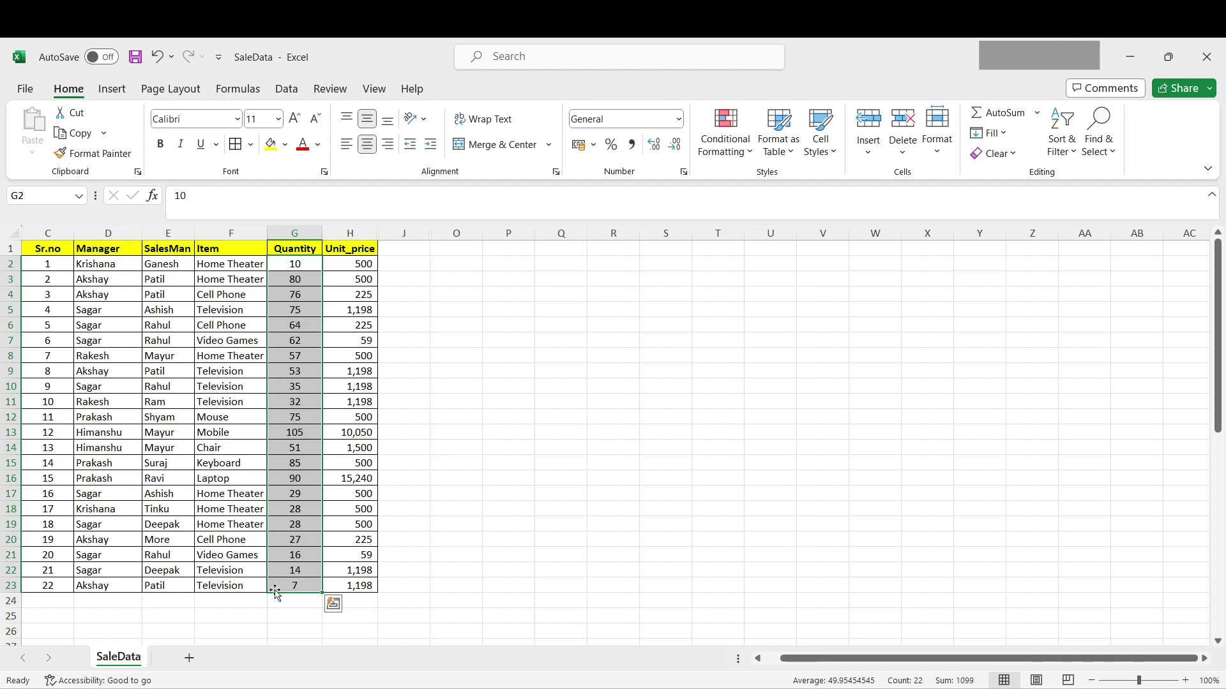
left_click(716, 157)
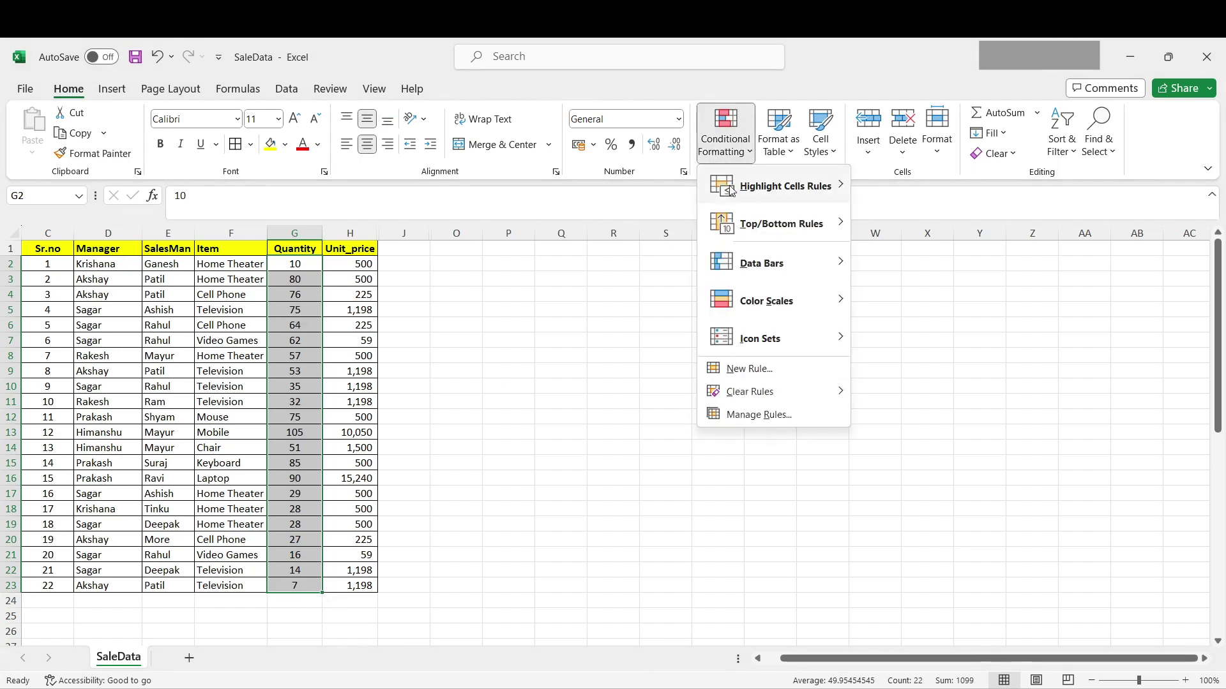
left_click(897, 225)
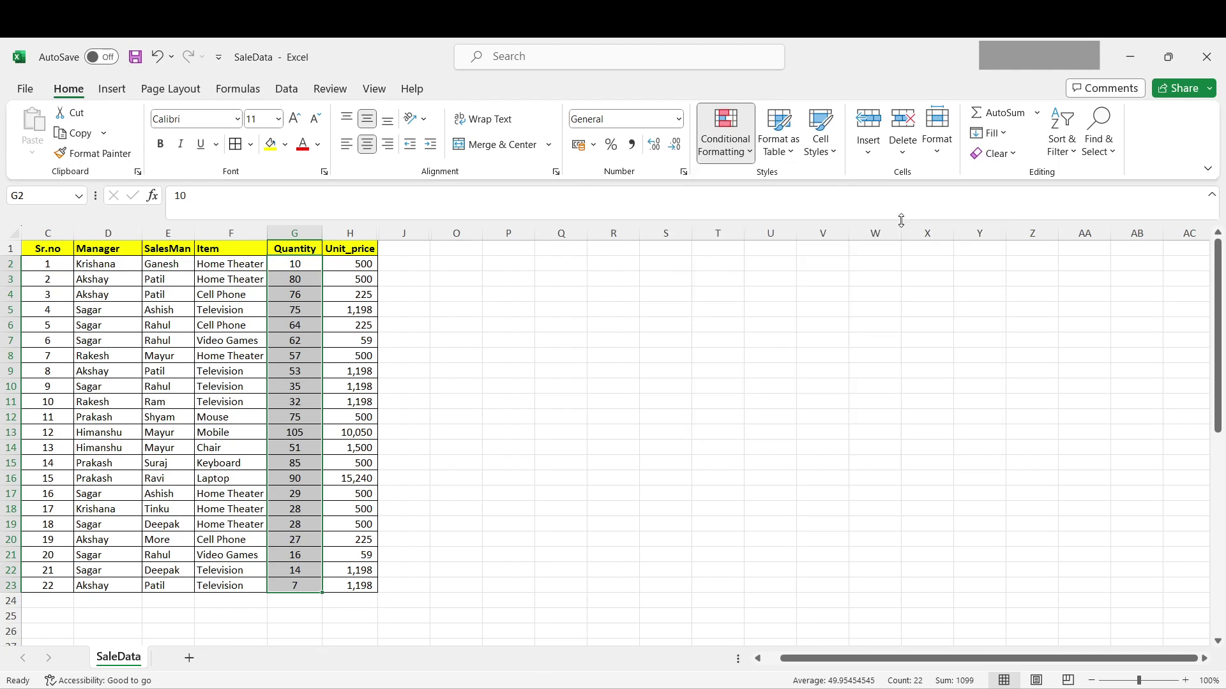
left_click_drag(666, 277, 607, 259)
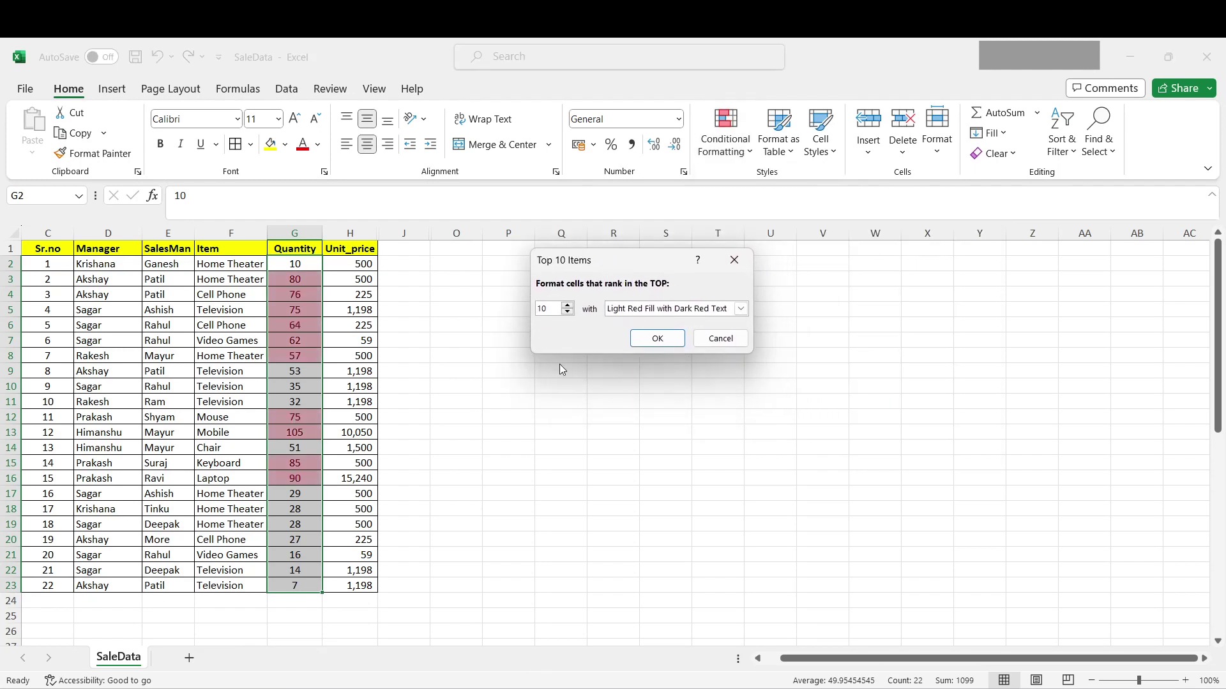
double_click(547, 308)
left_click(739, 311)
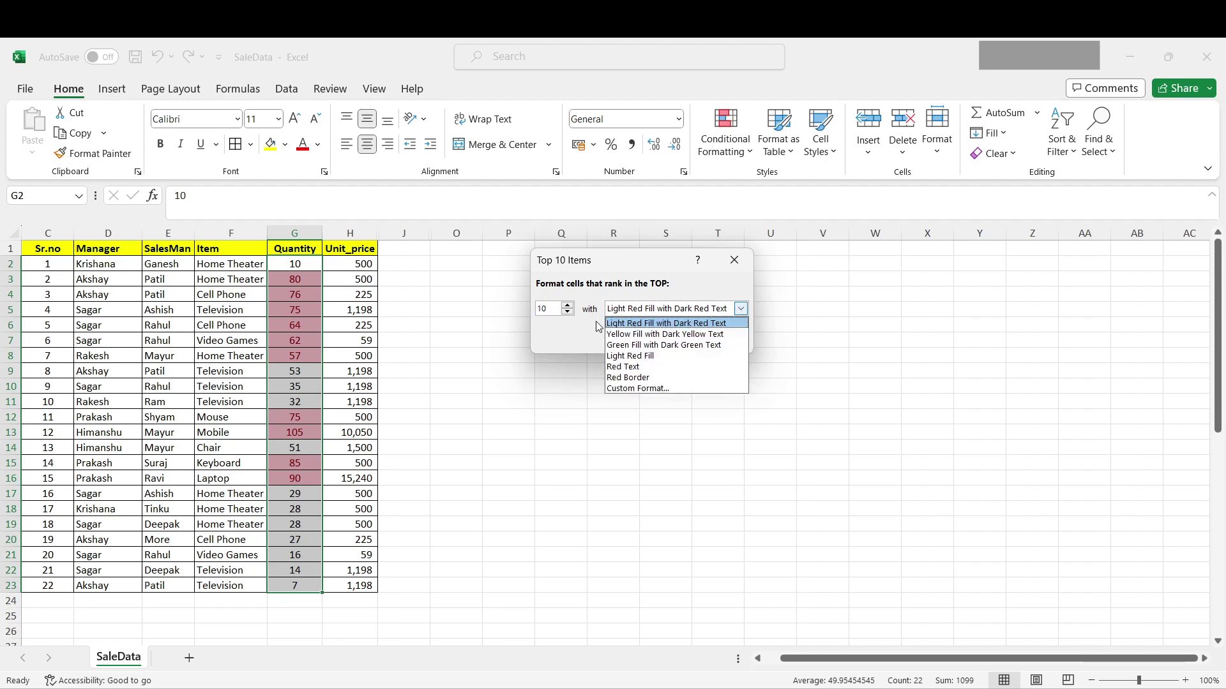
left_click(663, 389)
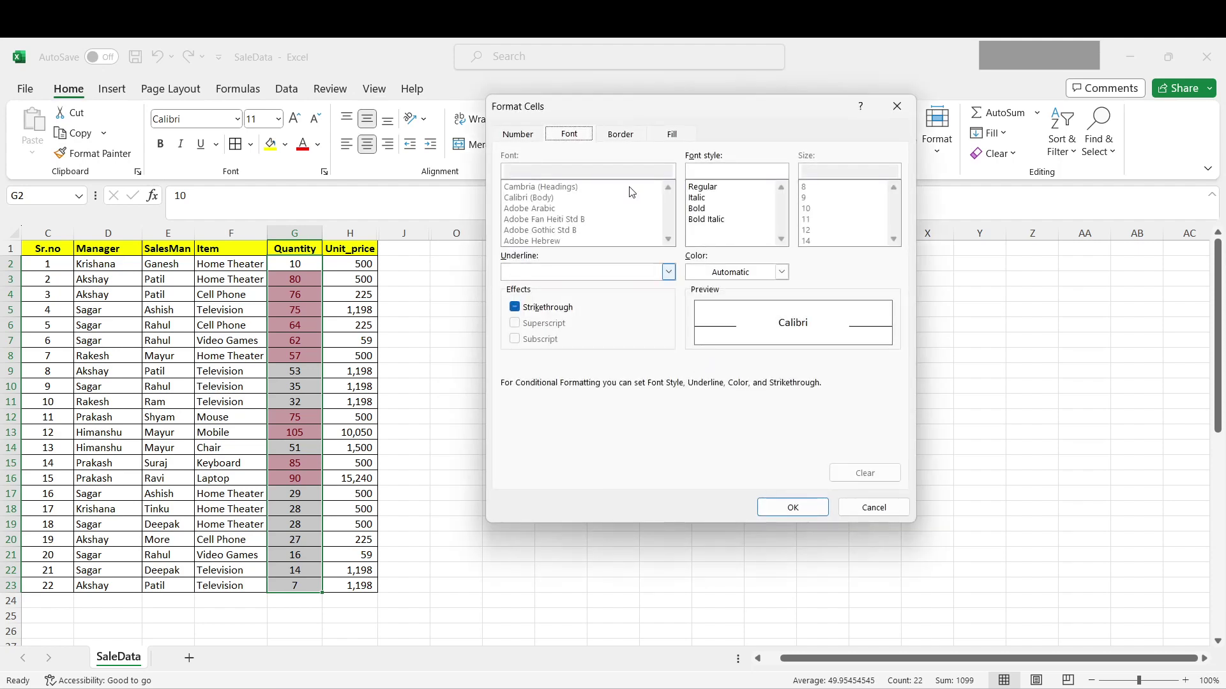
left_click_drag(601, 99, 741, 119)
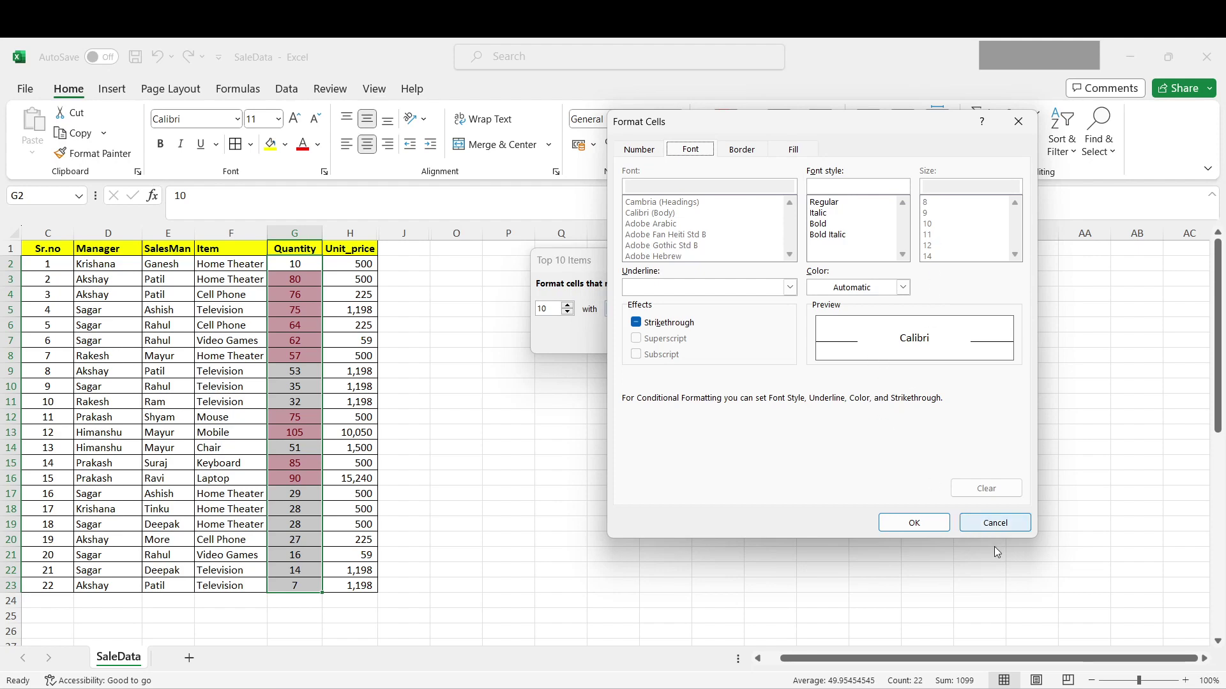
left_click(977, 522)
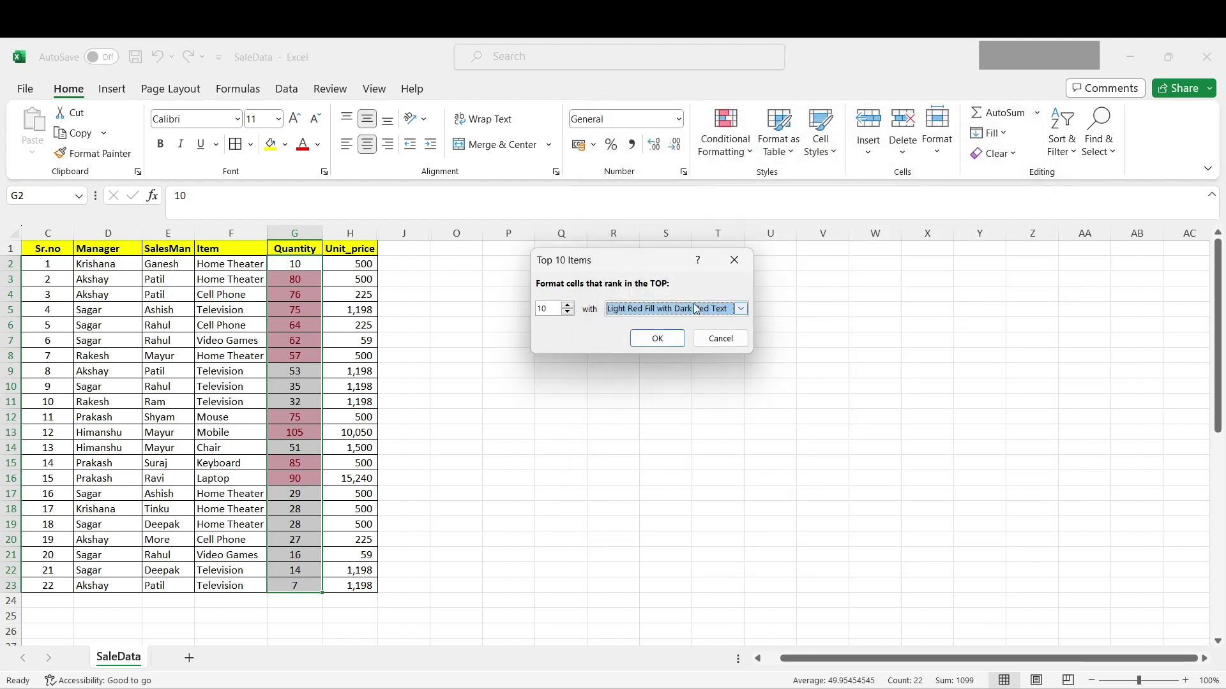
Format the top 10 quantities with Green Fill with Dark Green Text and apply the rule
left_click(740, 307)
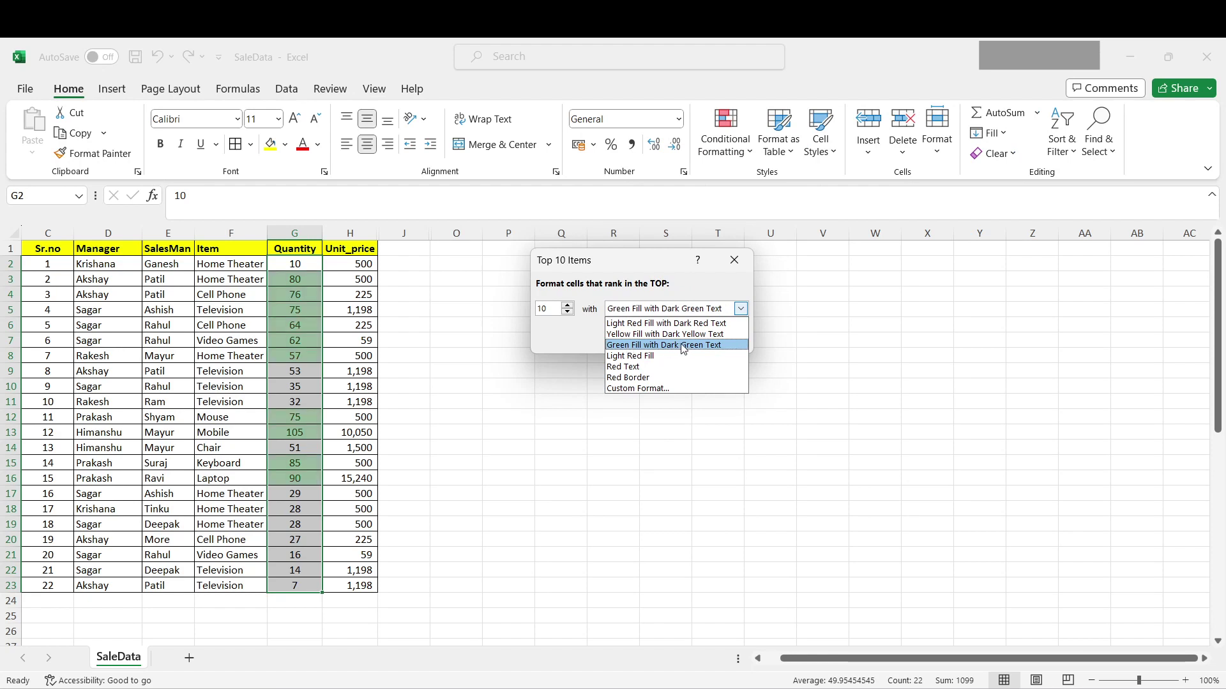
left_click(681, 346)
left_click(657, 339)
left_click(461, 376)
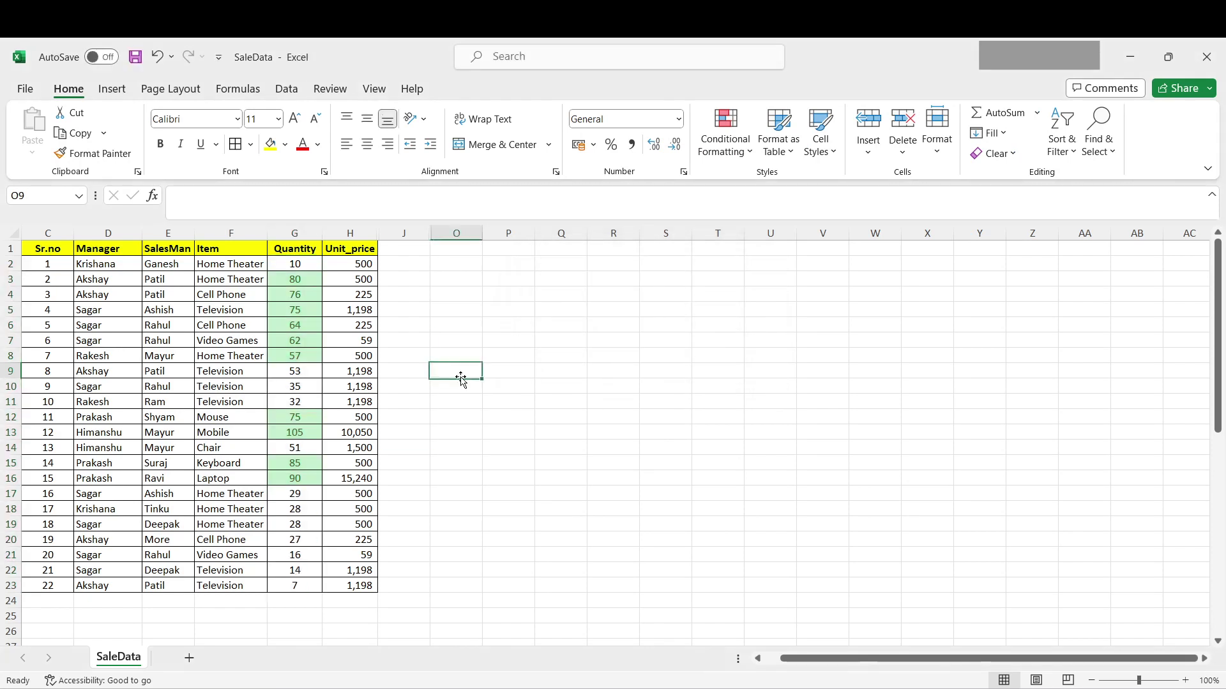
Select all green-highlighted Quantity cells together to check their count, then clear the selection
left_click_drag(294, 279, 295, 352)
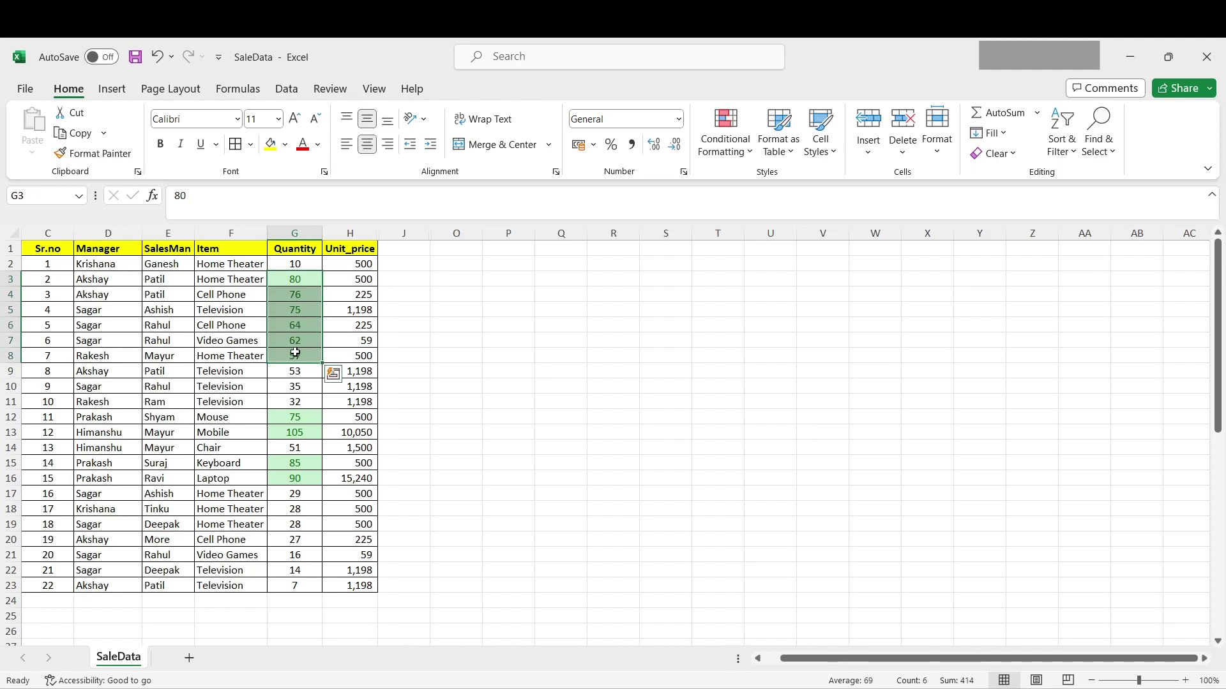
left_click_drag(301, 417, 300, 479, "ctrl")
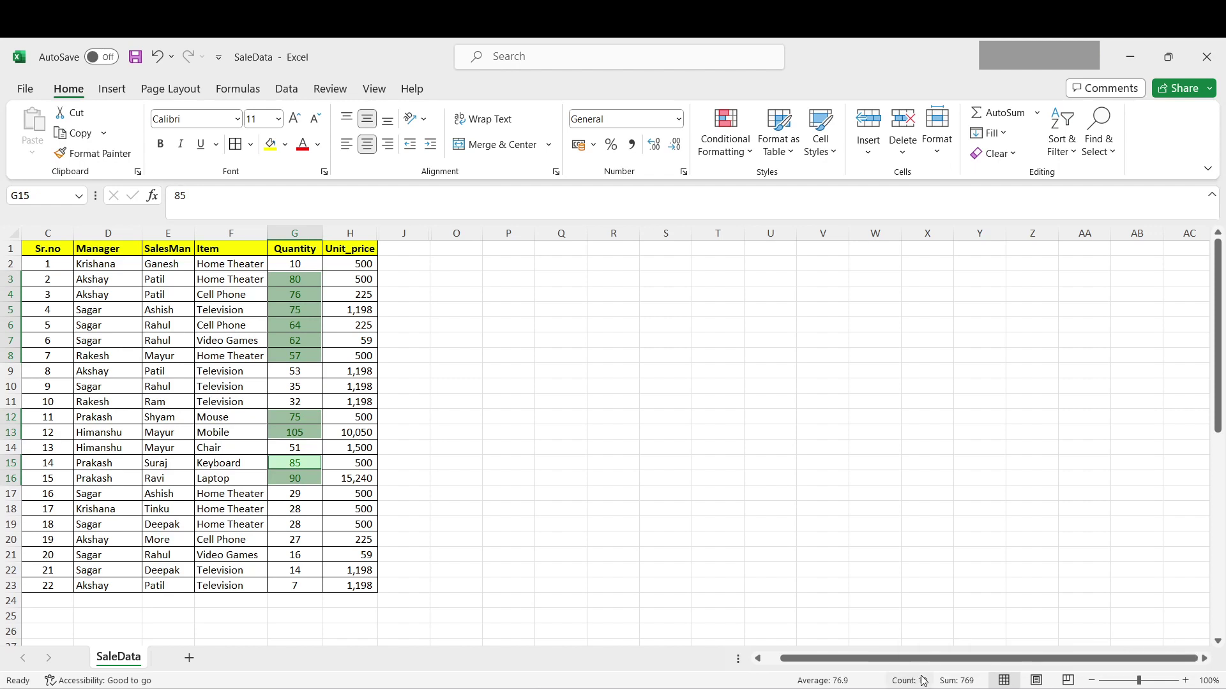
left_click(509, 387)
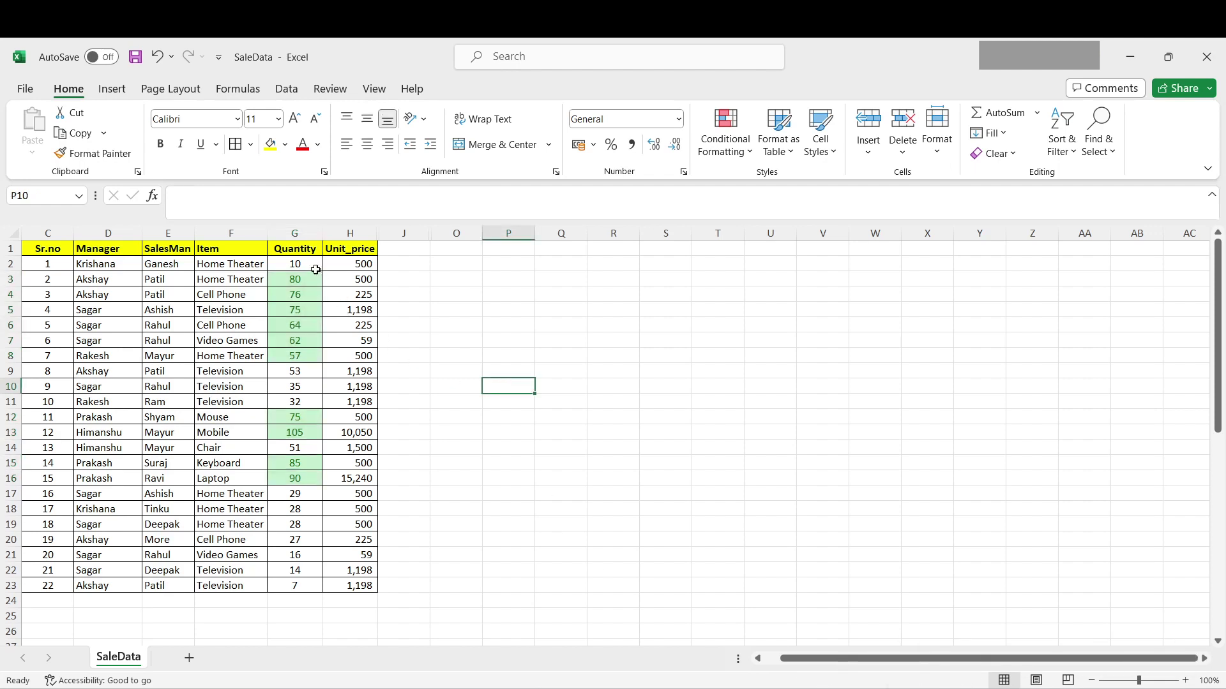
Highlight the bottom 10 items in Quantity cells G2:G23 with Light Red Fill with Dark Red Text
left_click_drag(296, 265, 295, 585)
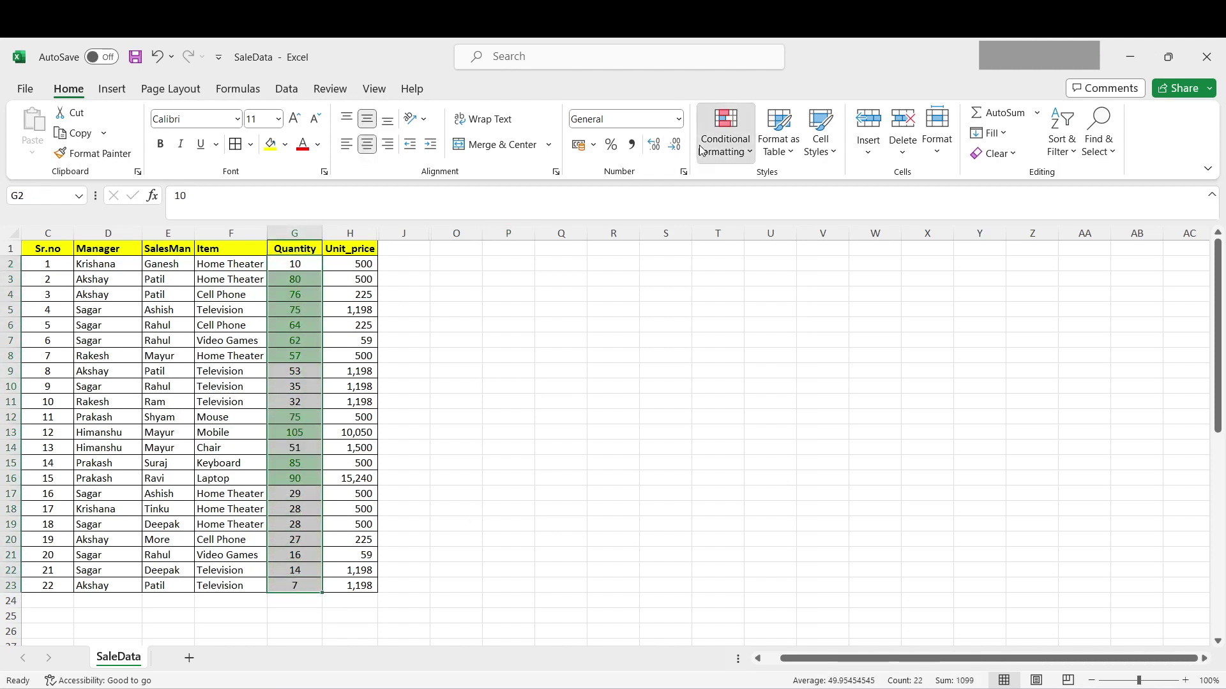
left_click(725, 144)
mouse_move(779, 223)
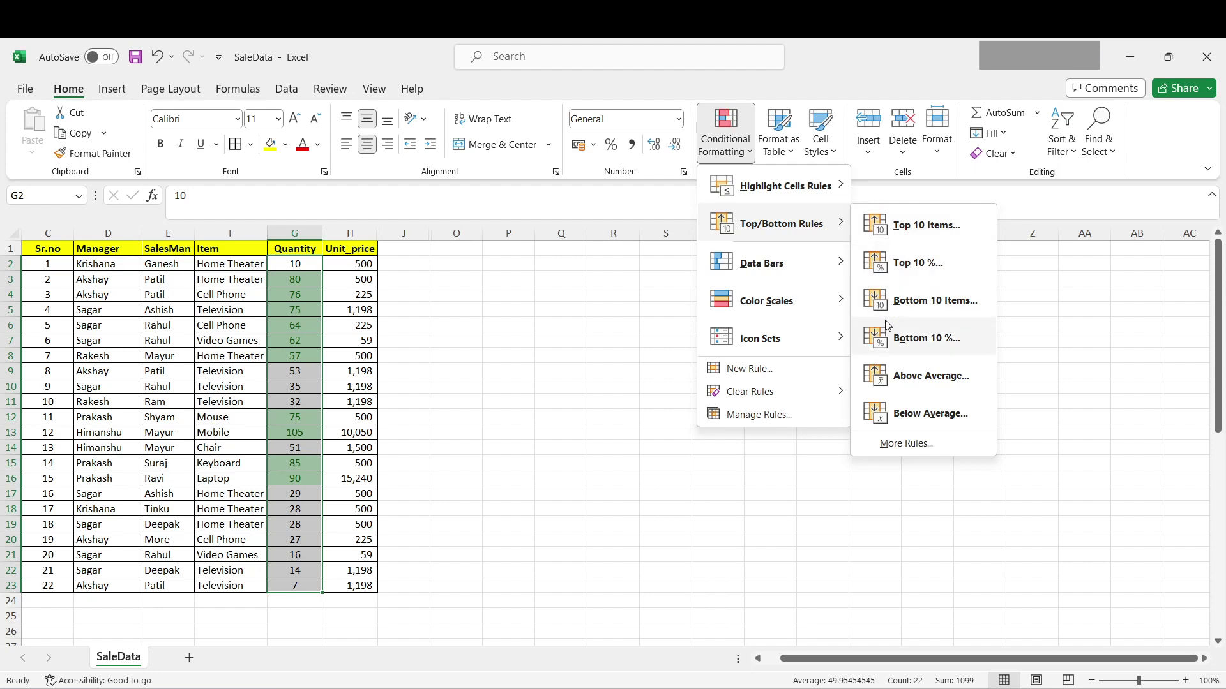
left_click(935, 306)
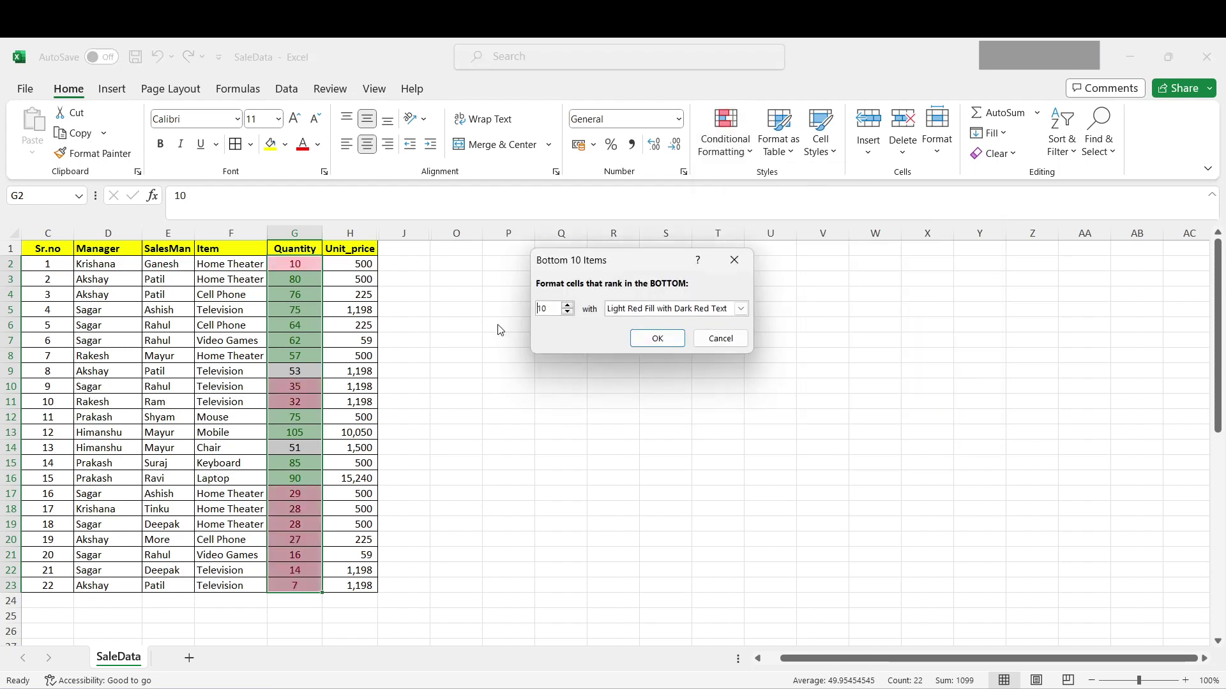
left_click_drag(546, 308, 519, 306)
left_click(553, 310)
left_click(648, 313)
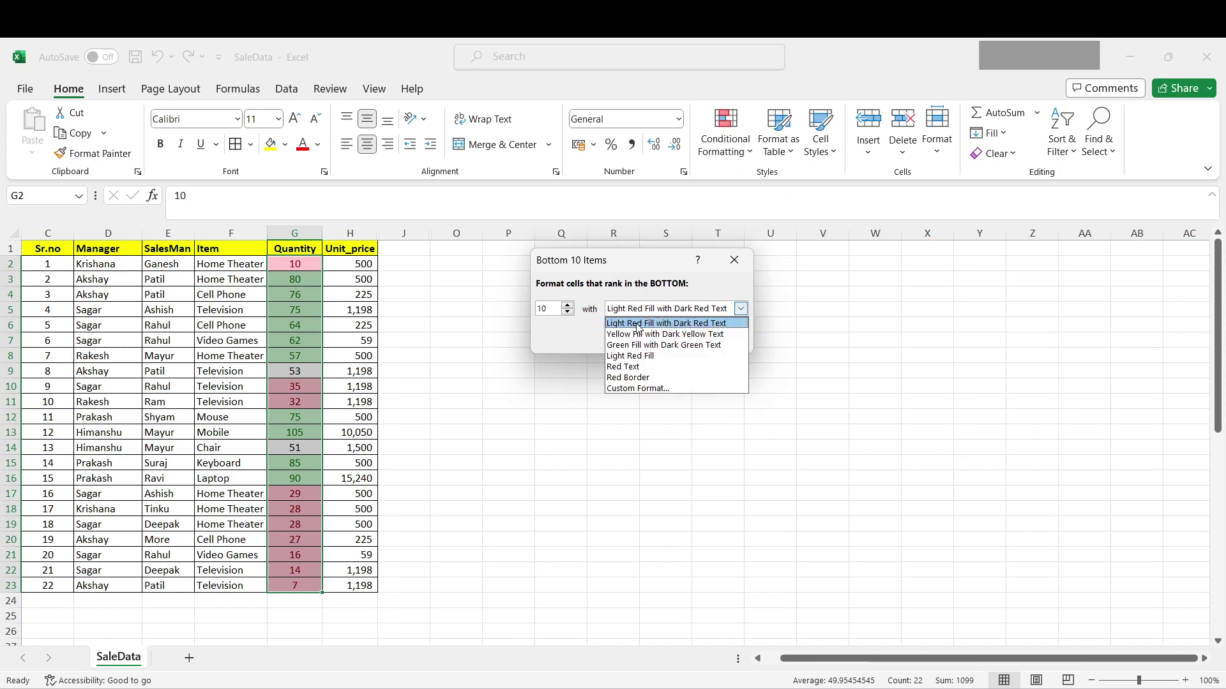
left_click(638, 324)
left_click(657, 339)
left_click(489, 444)
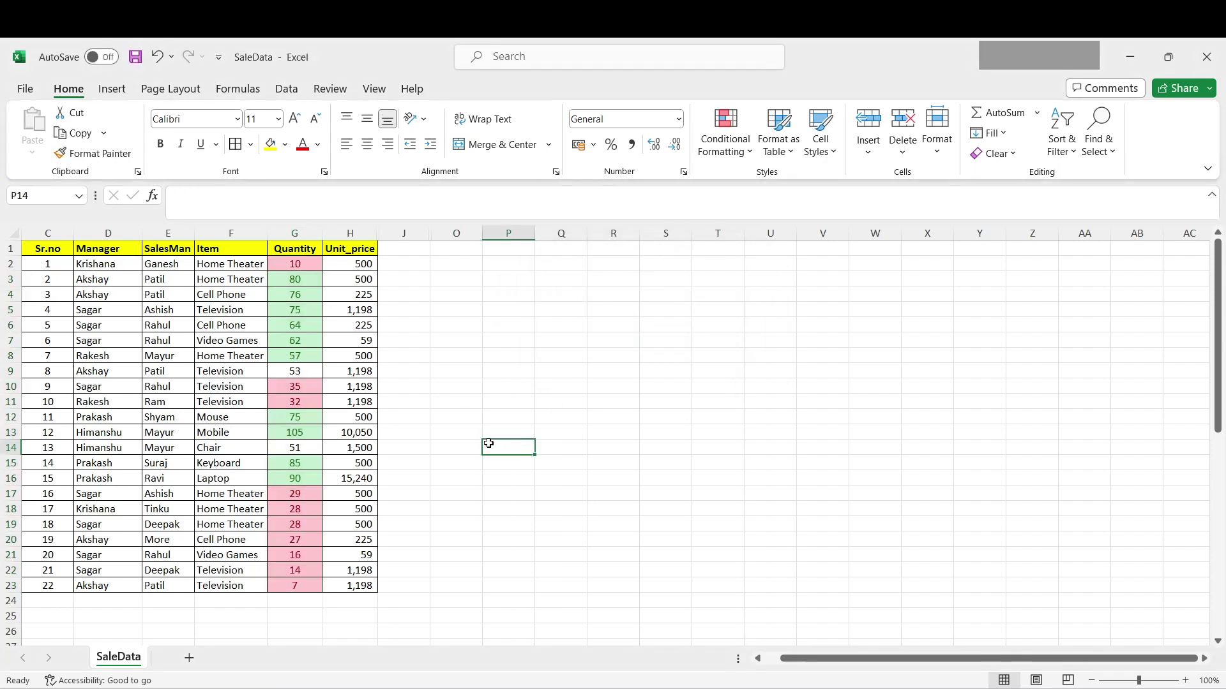
Select all red-highlighted Quantity cells together to check their count, then deselect them
left_click_drag(292, 493, 293, 586)
left_click(297, 395, "ctrl")
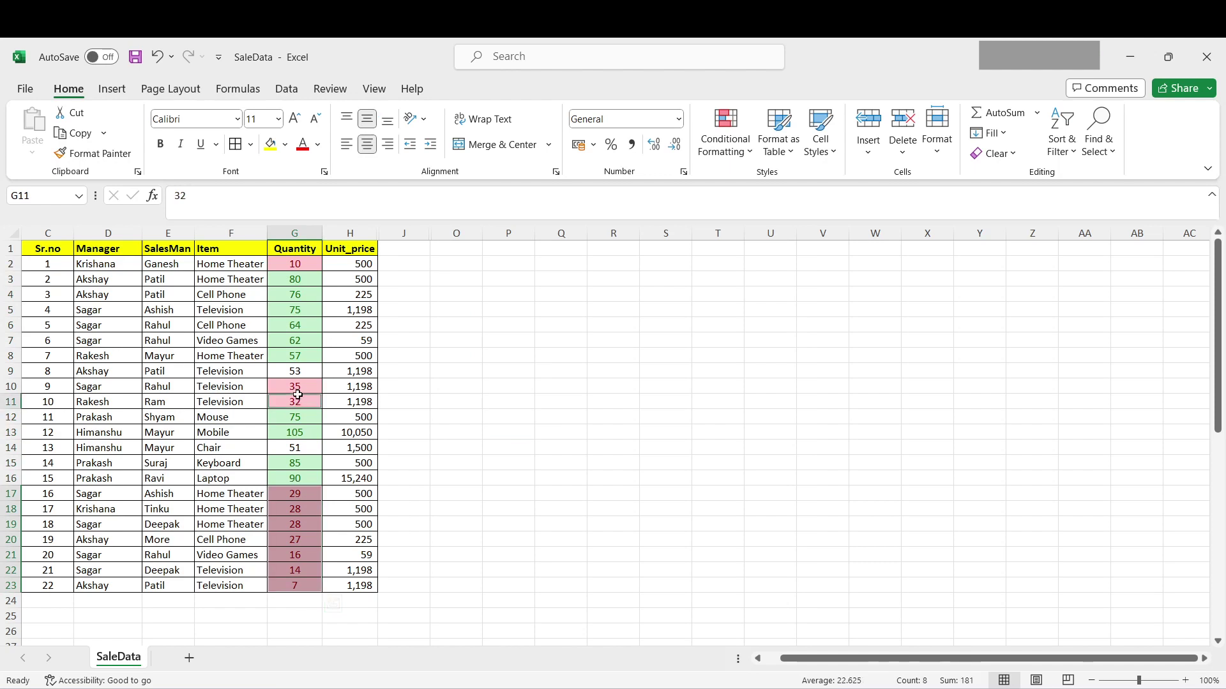
left_click(295, 387, "ctrl")
left_click(285, 267, "ctrl")
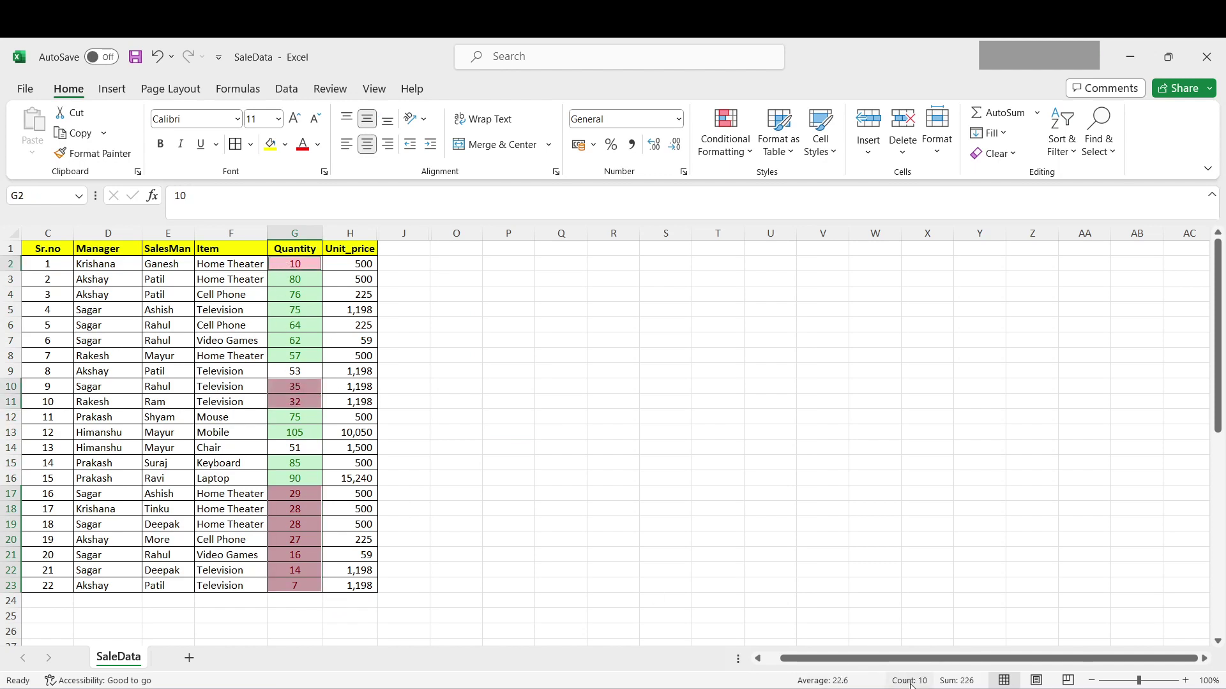
left_click(499, 357)
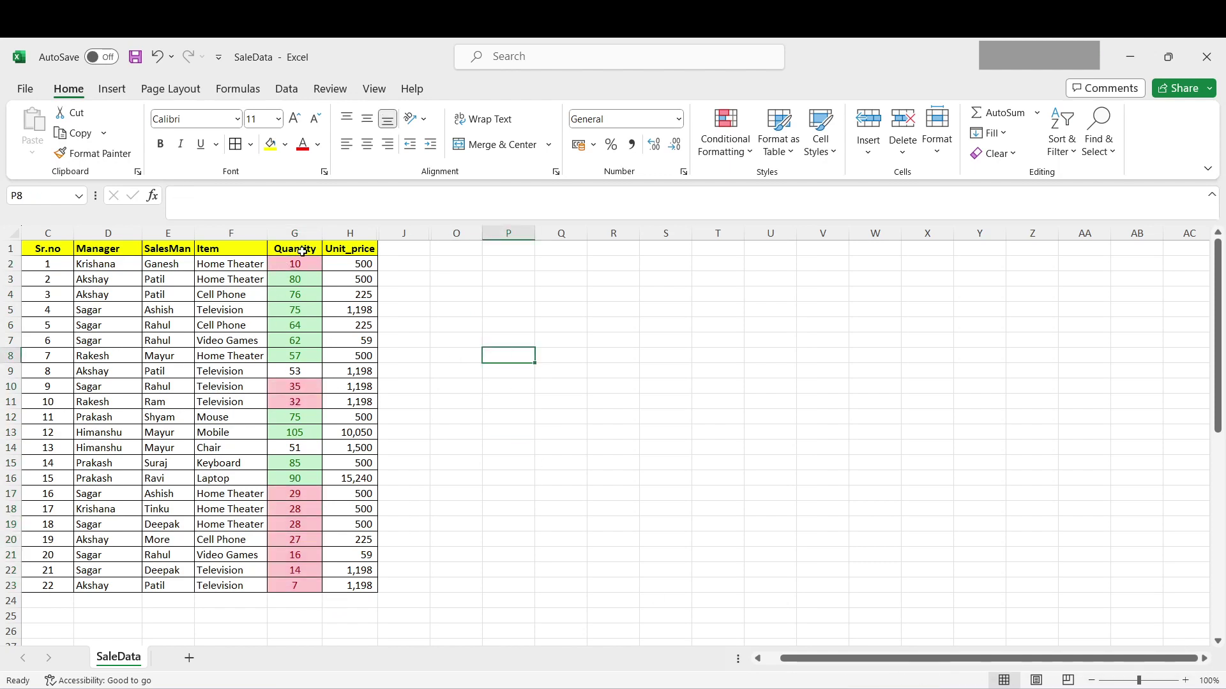
Sort the sales rows by the Quantity values in G2:G23 from largest to smallest
left_click(293, 229)
left_click_drag(295, 264, 295, 585)
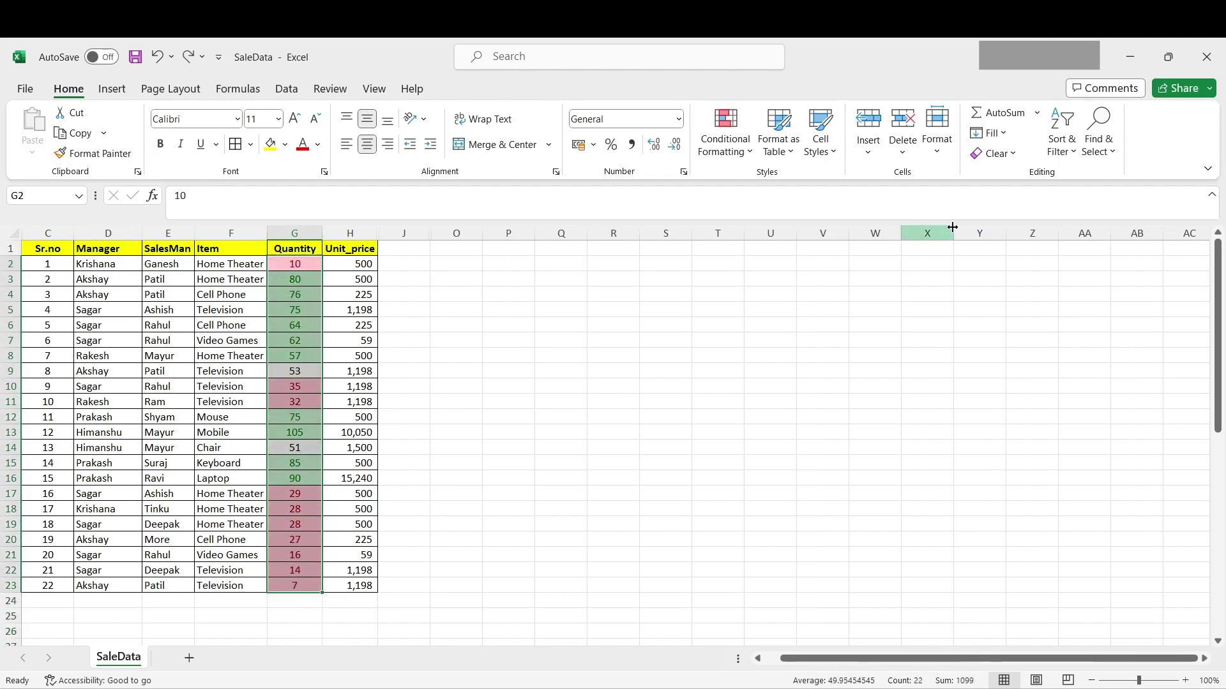
left_click(1052, 145)
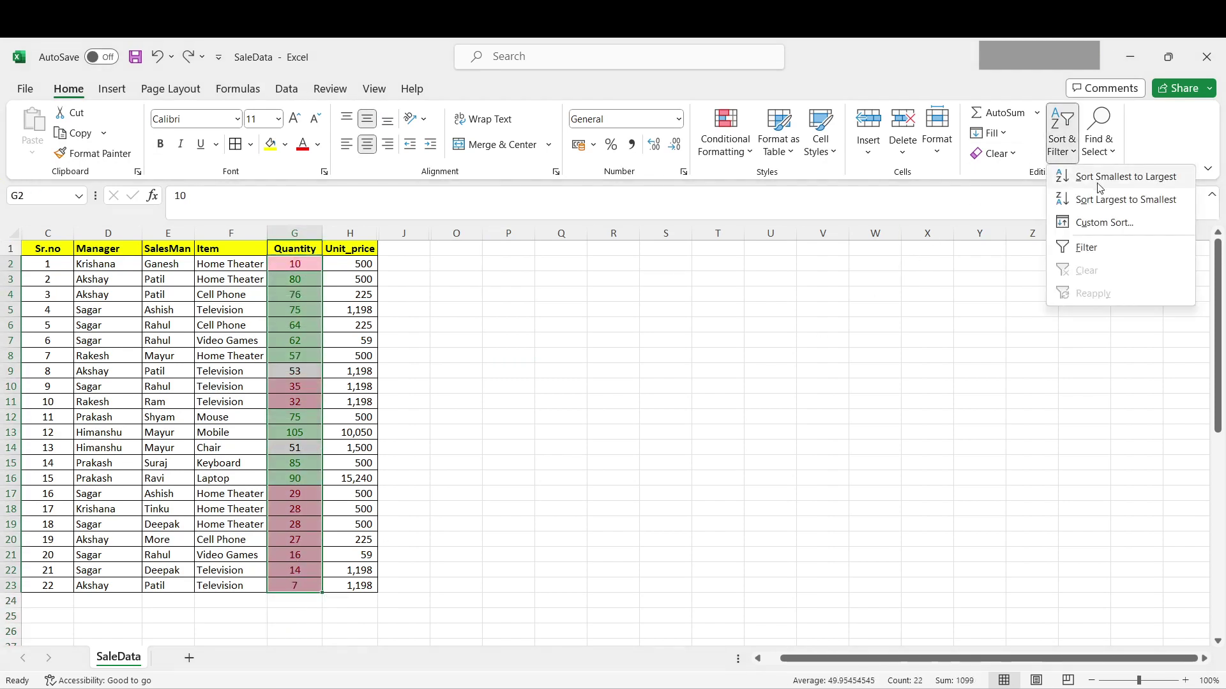
left_click(1129, 200)
left_click(706, 349)
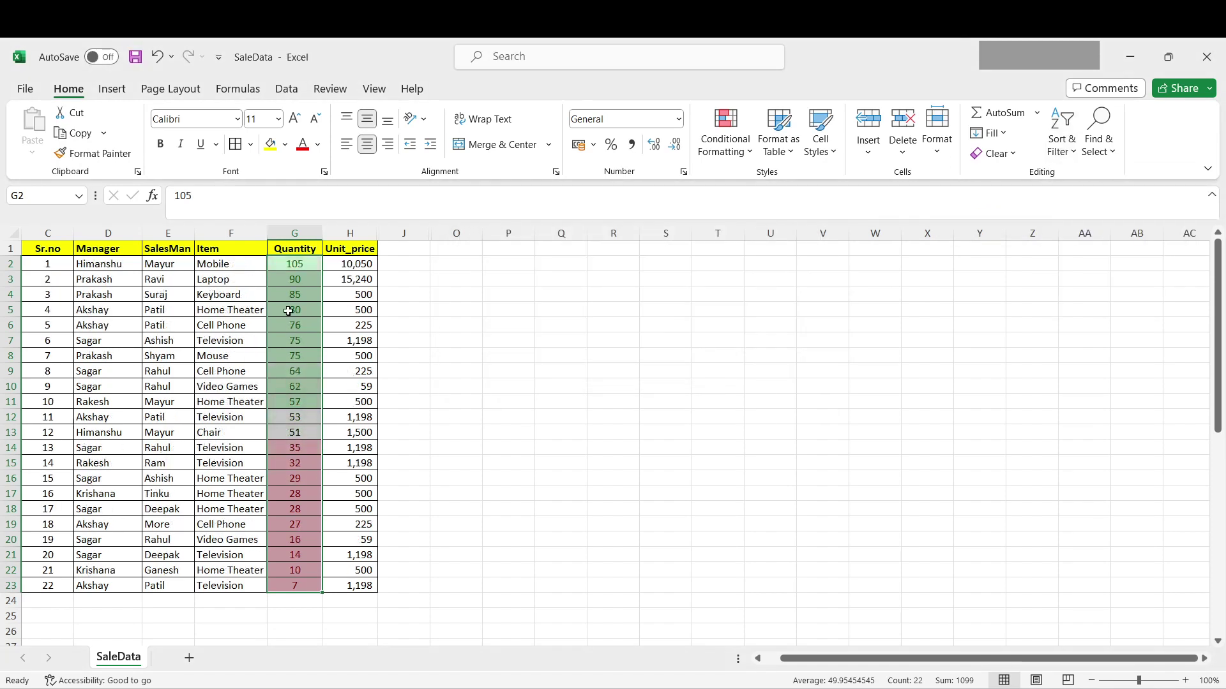
Review the sorted green range G2:G11, the red range G14:G23 and the boundary cells G11 and G12
left_click_drag(293, 274, 293, 401)
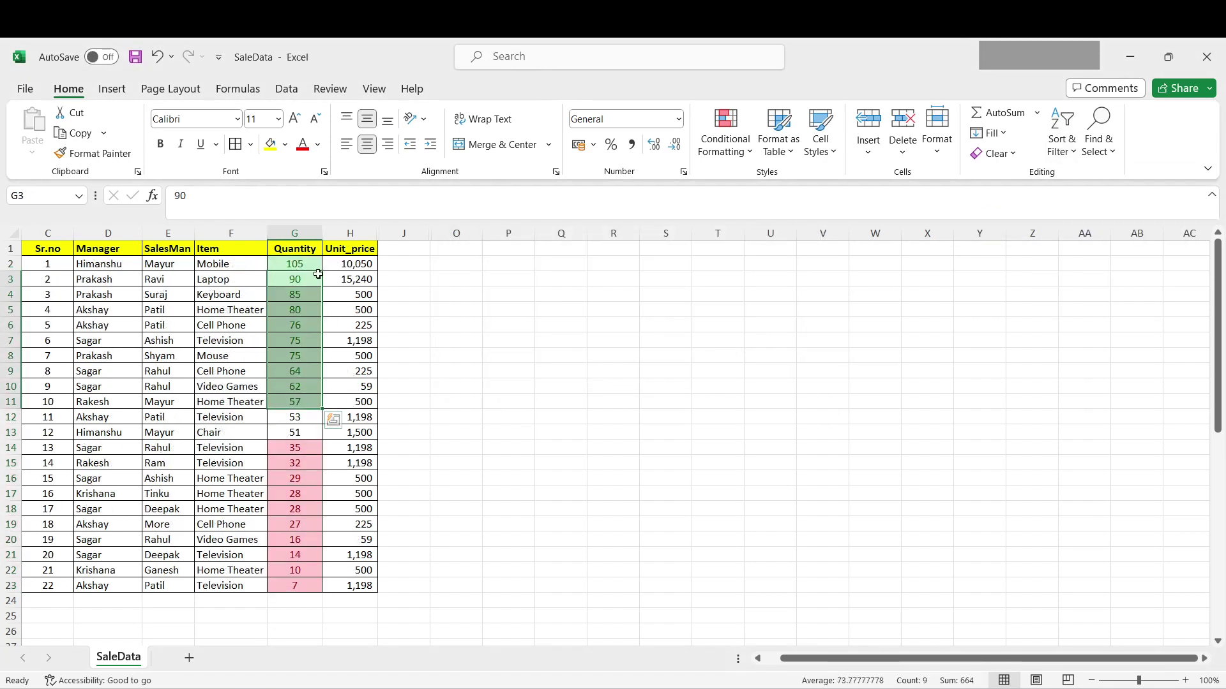
left_click_drag(308, 262, 300, 403)
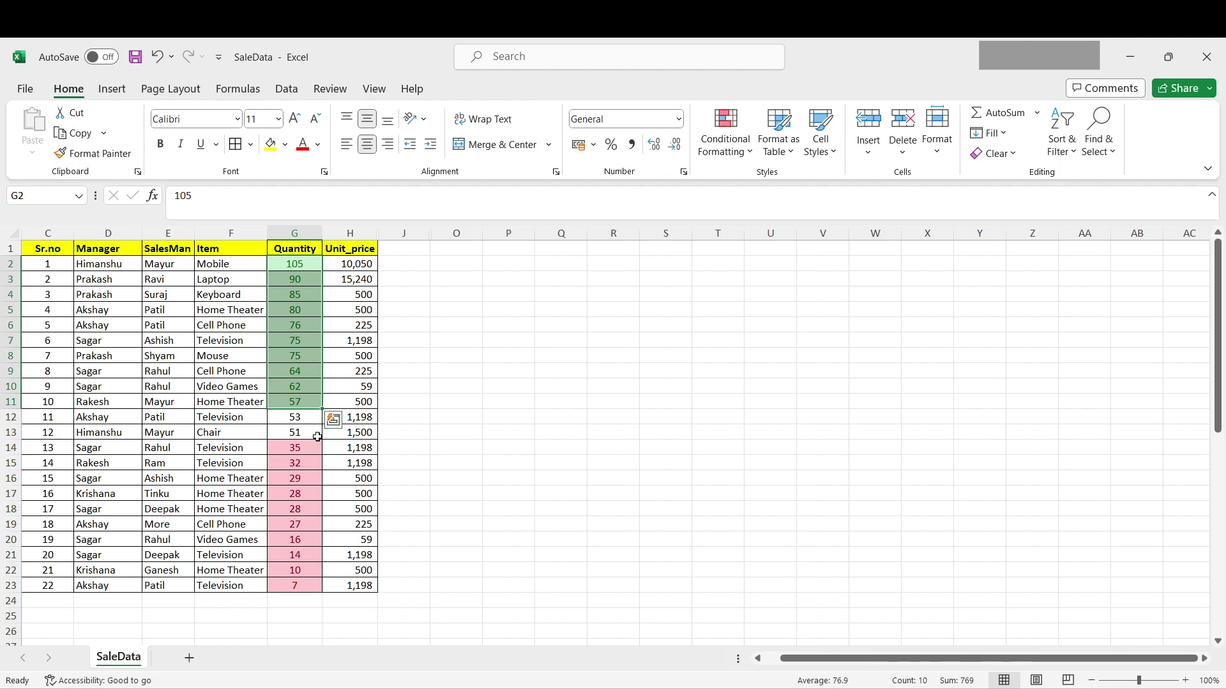
left_click_drag(291, 448, 293, 585)
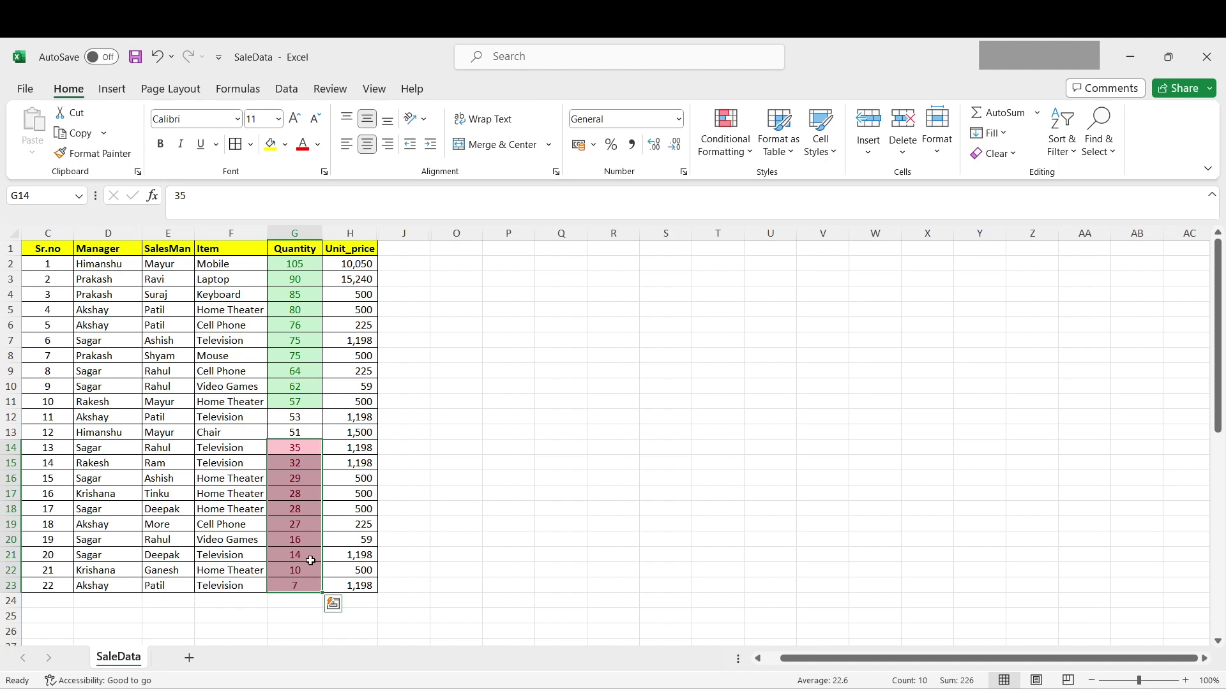
left_click(294, 422)
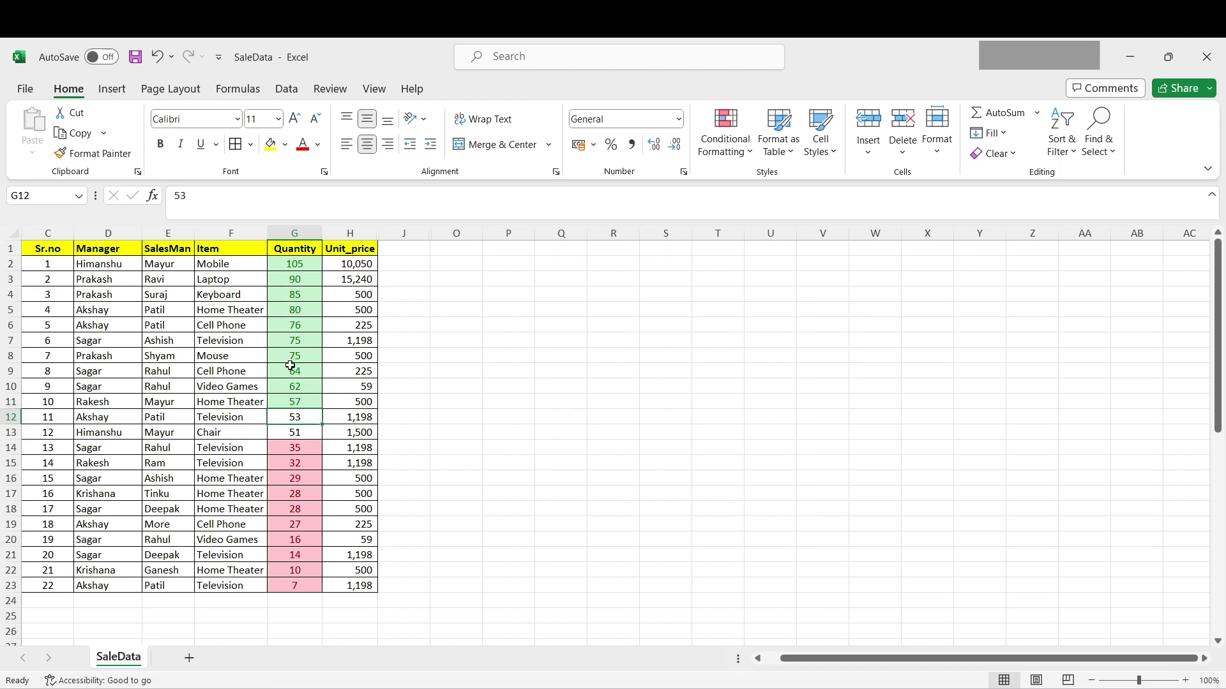
left_click(300, 401)
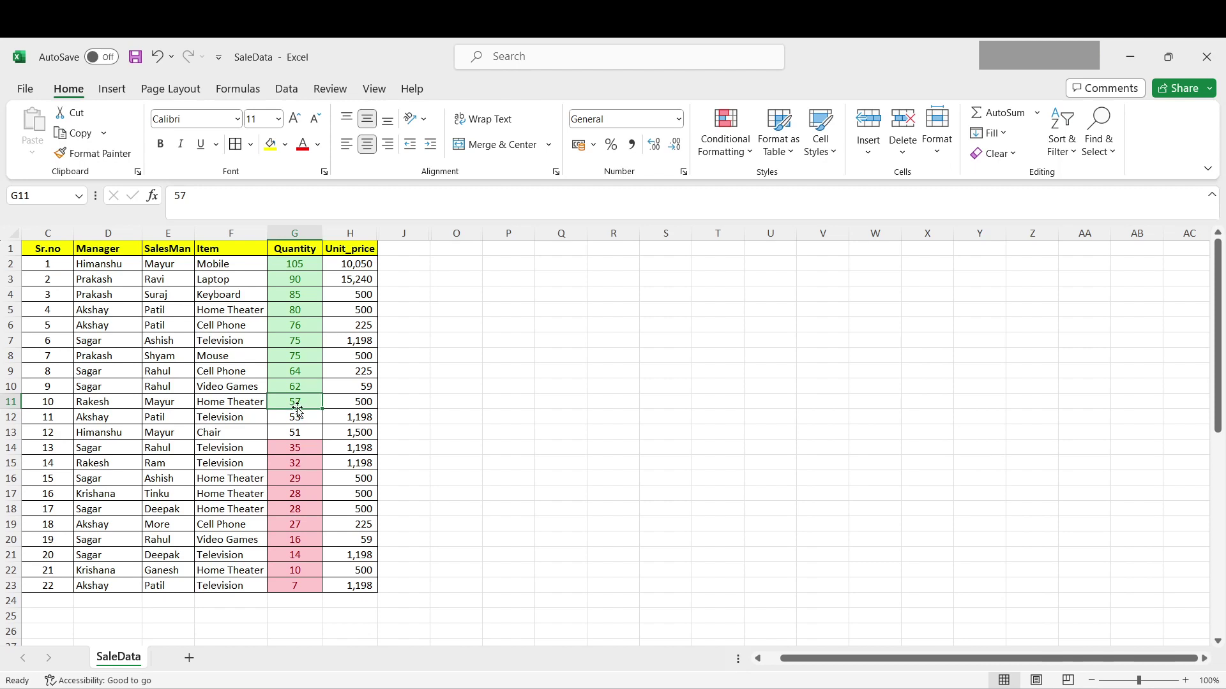
left_click(300, 415)
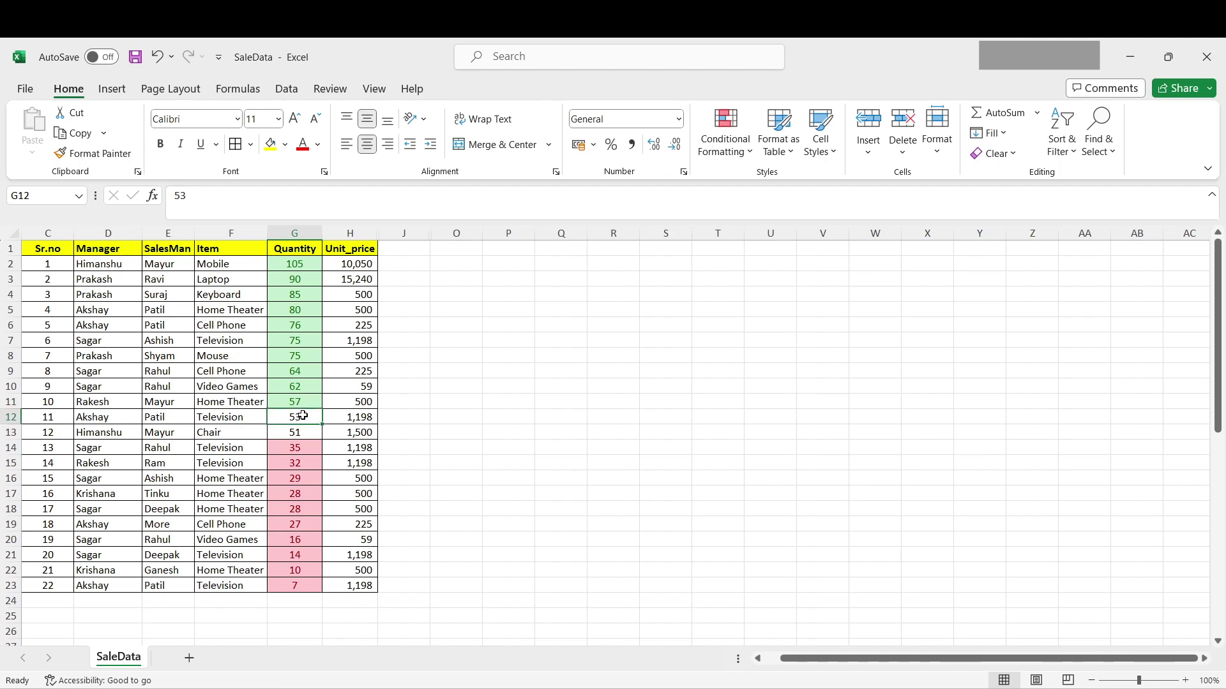
Review the green cells G2:G11 and set Quantity cell G12 to 57 to match G11
left_click_drag(298, 401, 296, 264)
left_click(288, 415)
left_click(304, 400)
left_click(305, 415)
type("57")
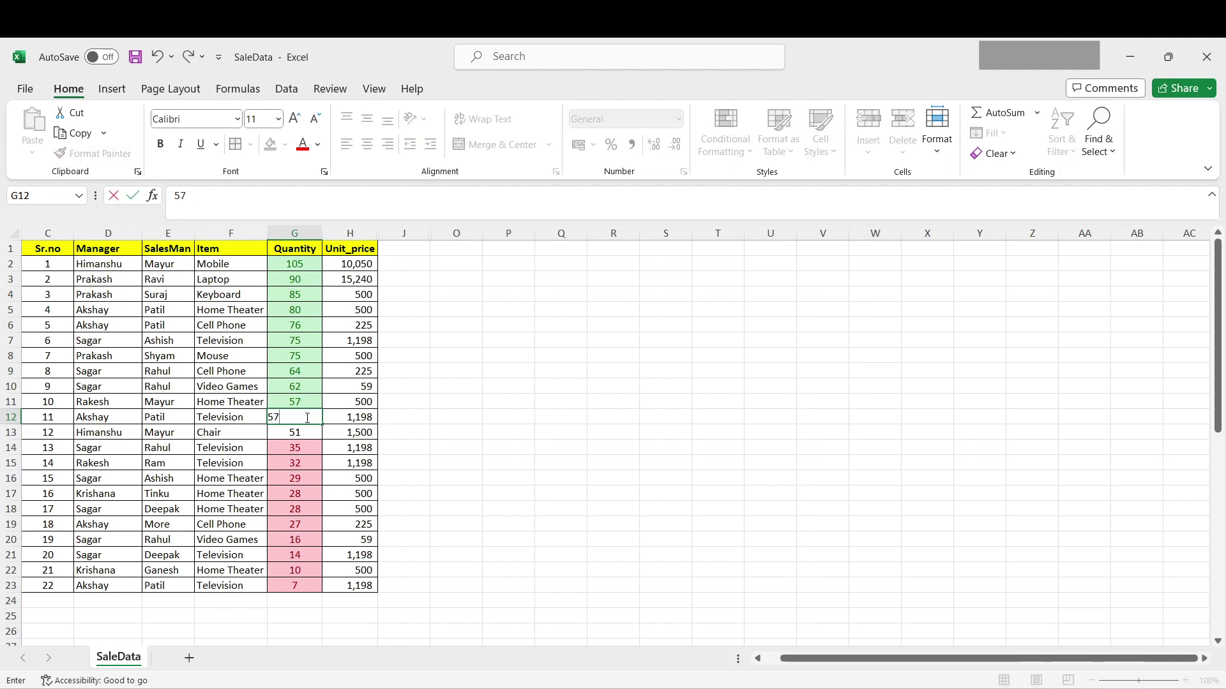
key("Return")
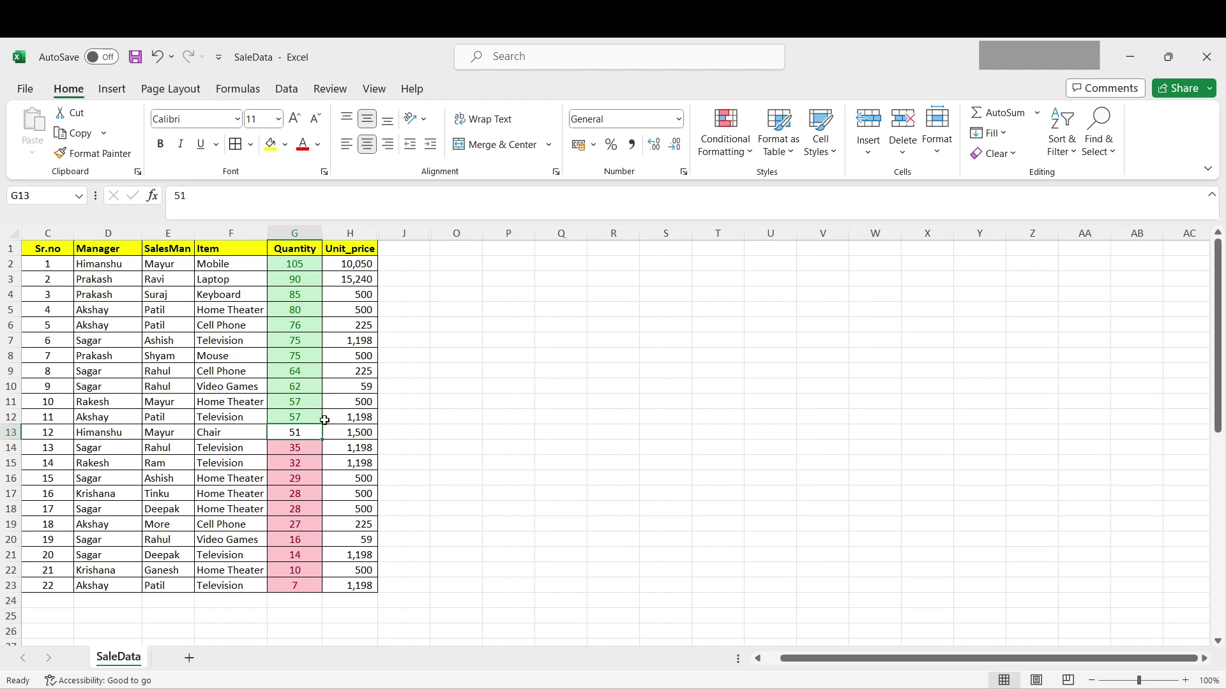
Review the green range up to G12 and set Quantity cell G13 to 35 to match G14
left_click_drag(317, 416, 302, 268)
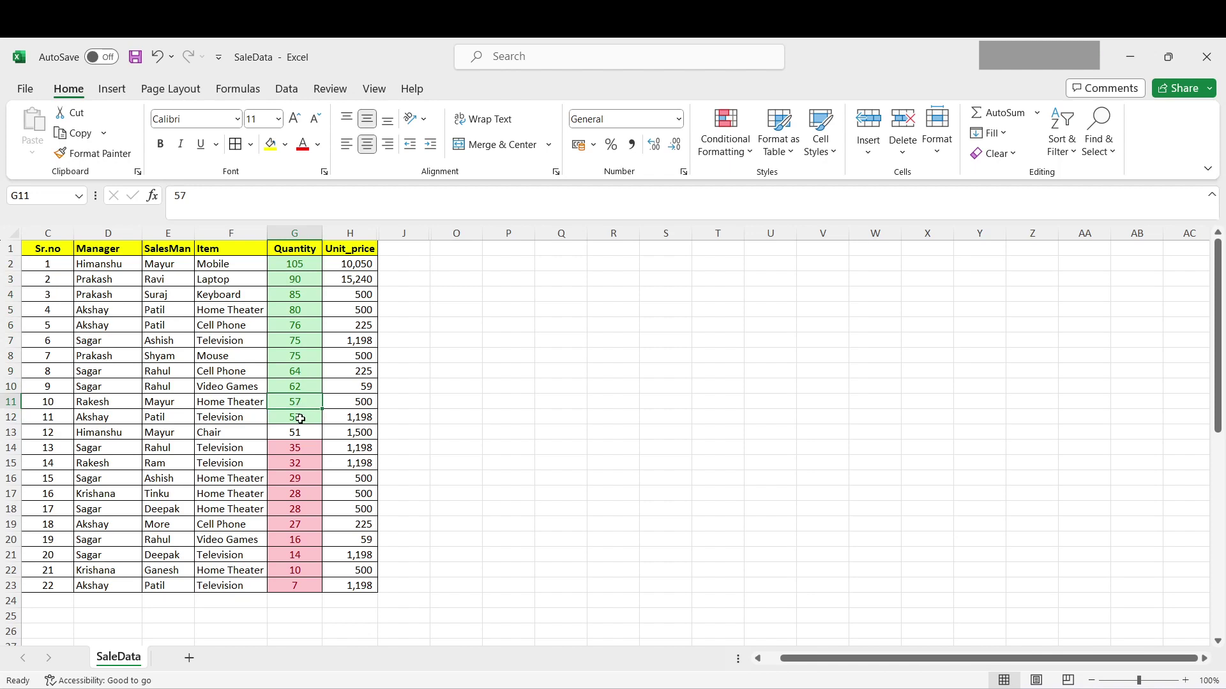
left_click(298, 420)
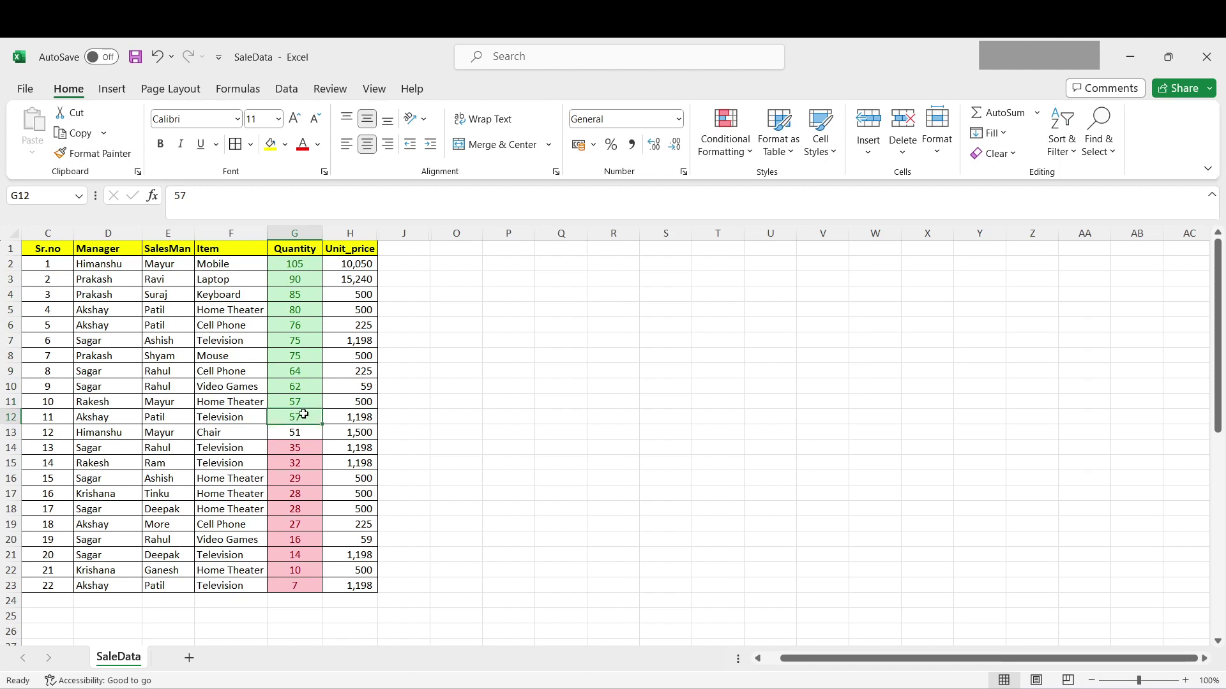
left_click(305, 433)
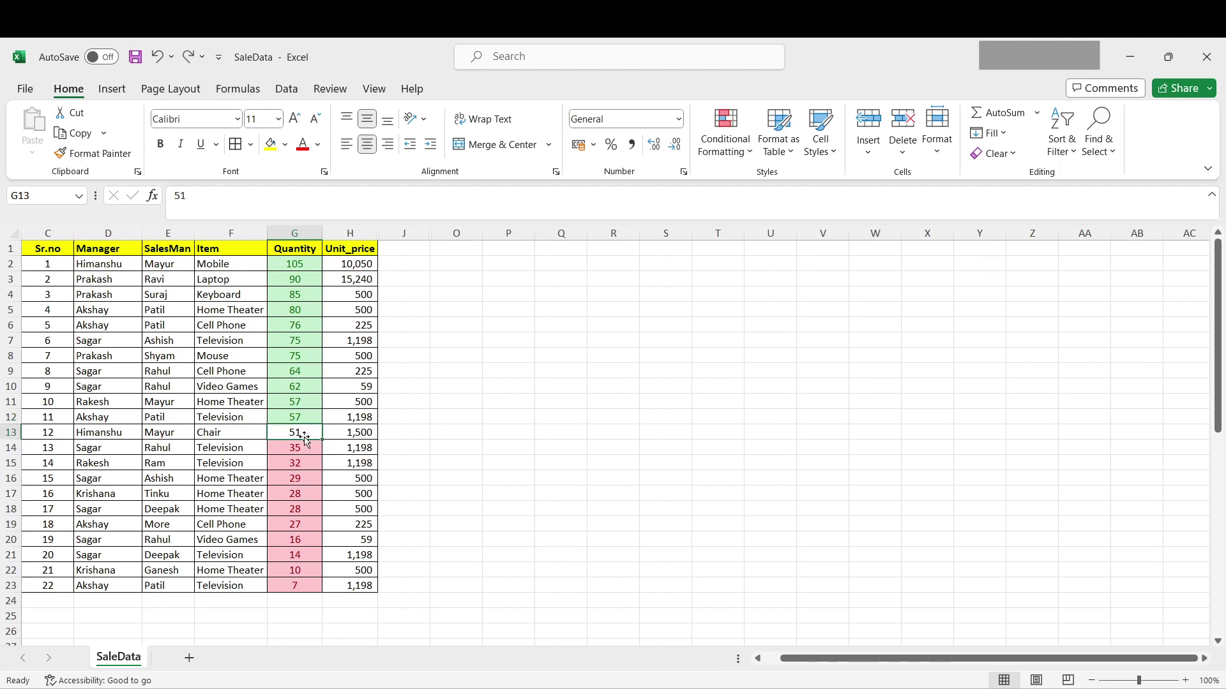
type("35")
key("Return")
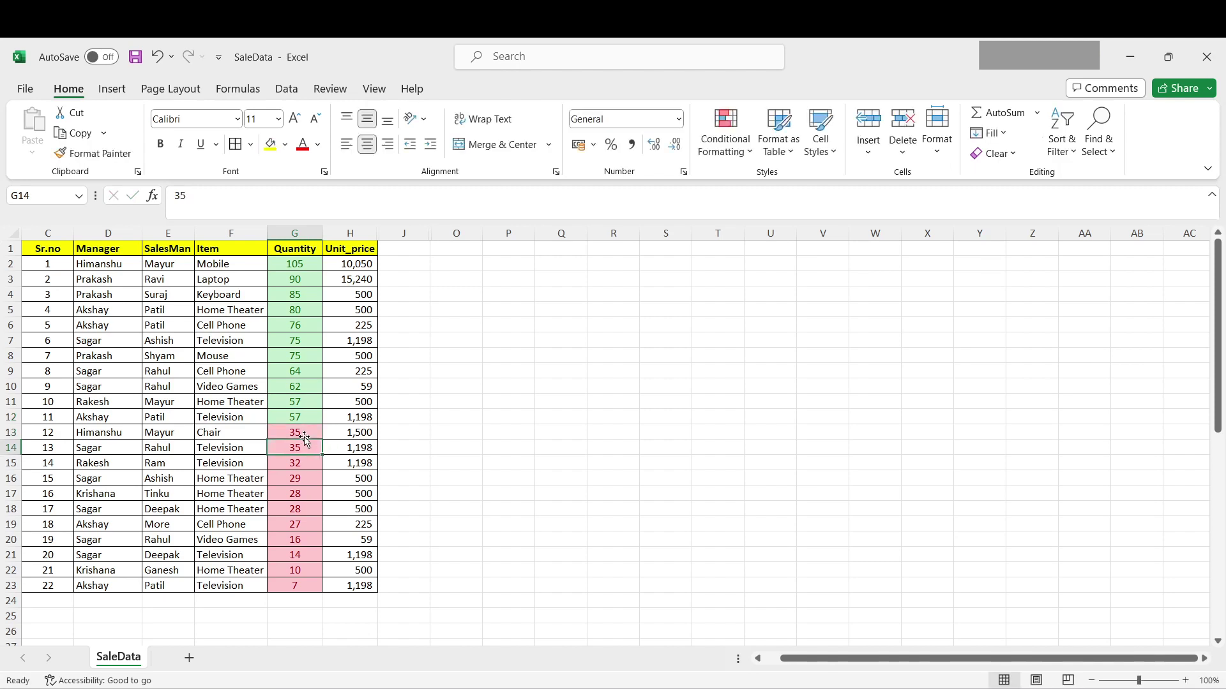
Select G13:G23 to check the number of red cells, and set Quantity cell G13 to 32
left_click_drag(301, 434, 287, 588)
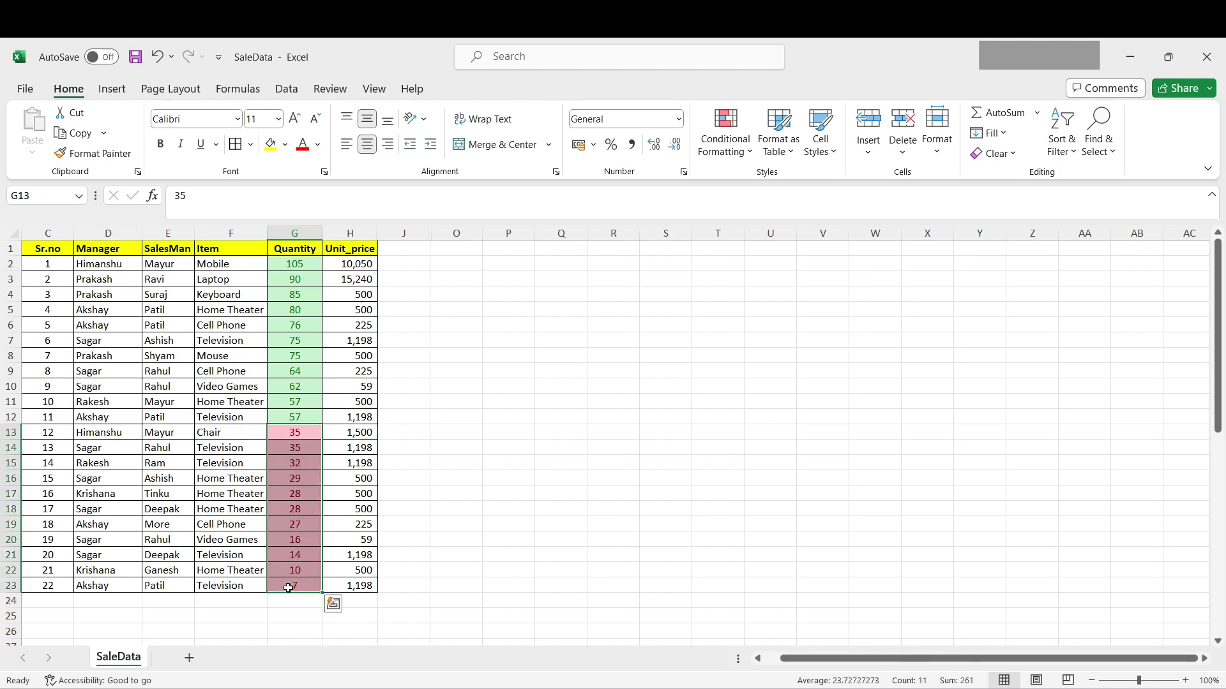
left_click(300, 432)
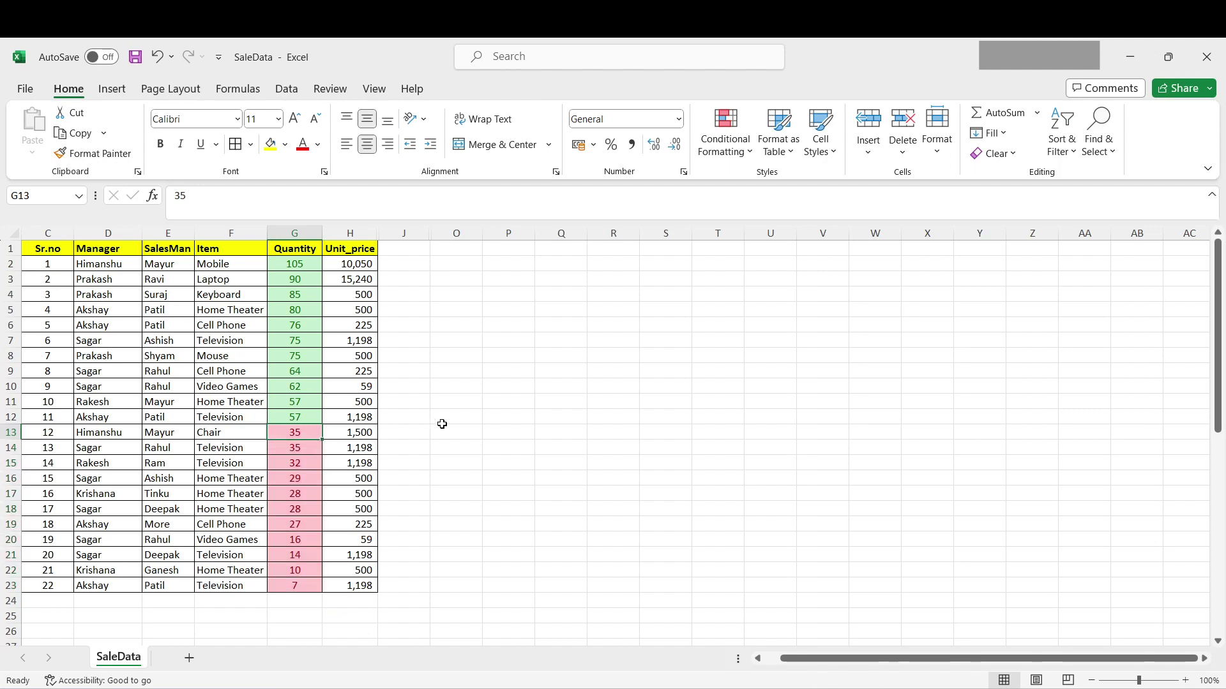
type("32")
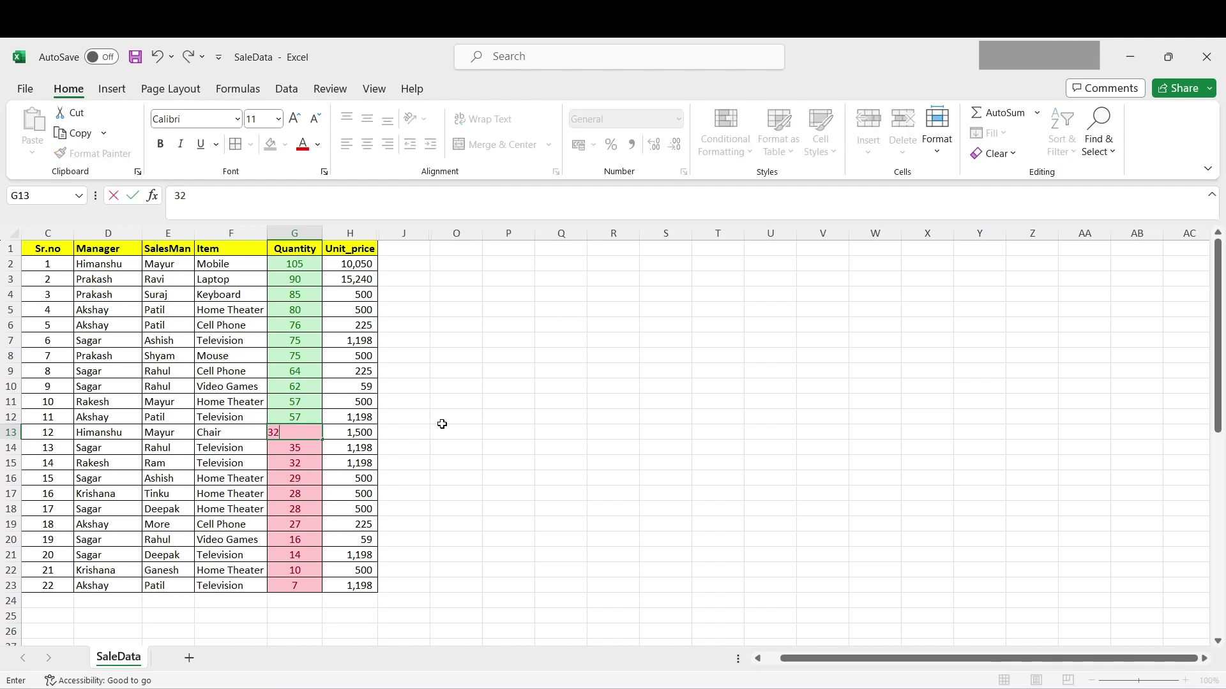
key("Return")
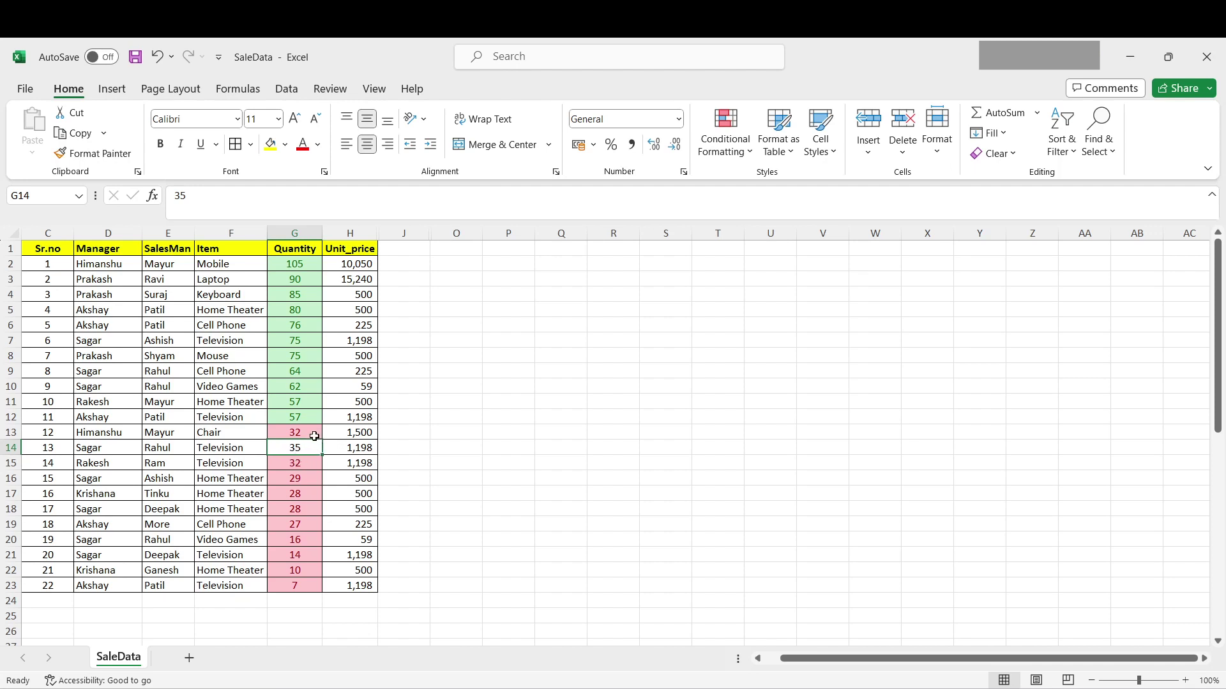
Select the red cells G15:G23 together with G13 to check their count
left_click(302, 469)
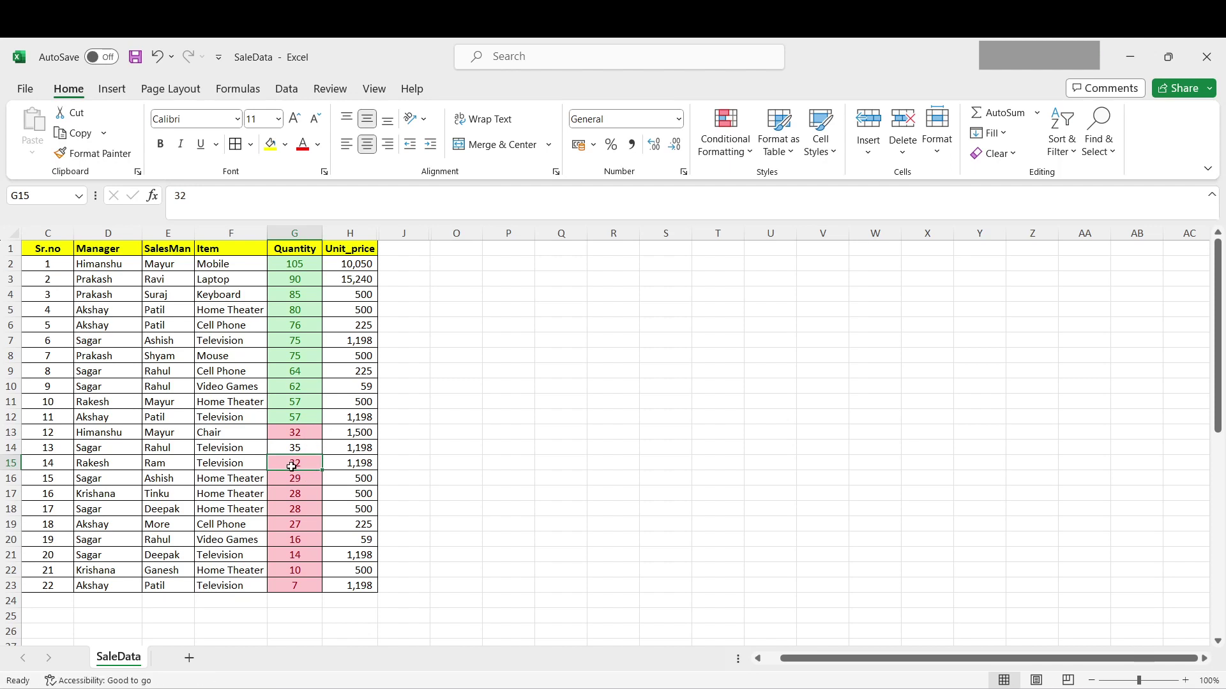
left_click_drag(293, 464, 294, 586)
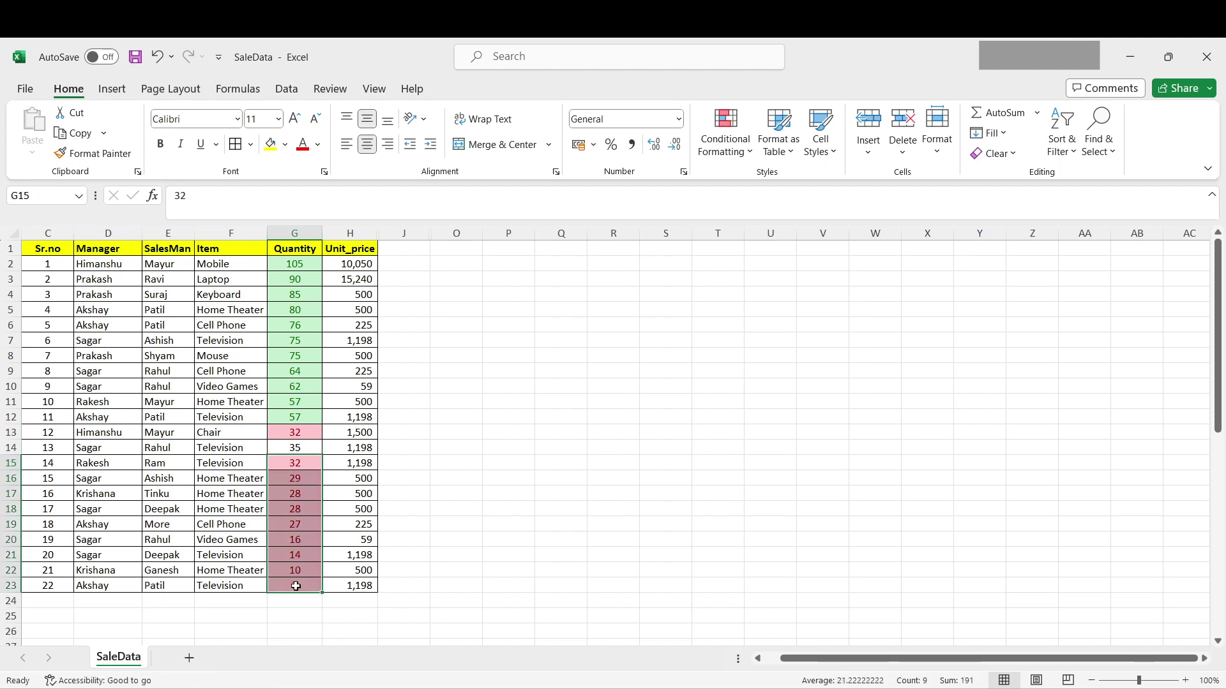
left_click(298, 437, "ctrl")
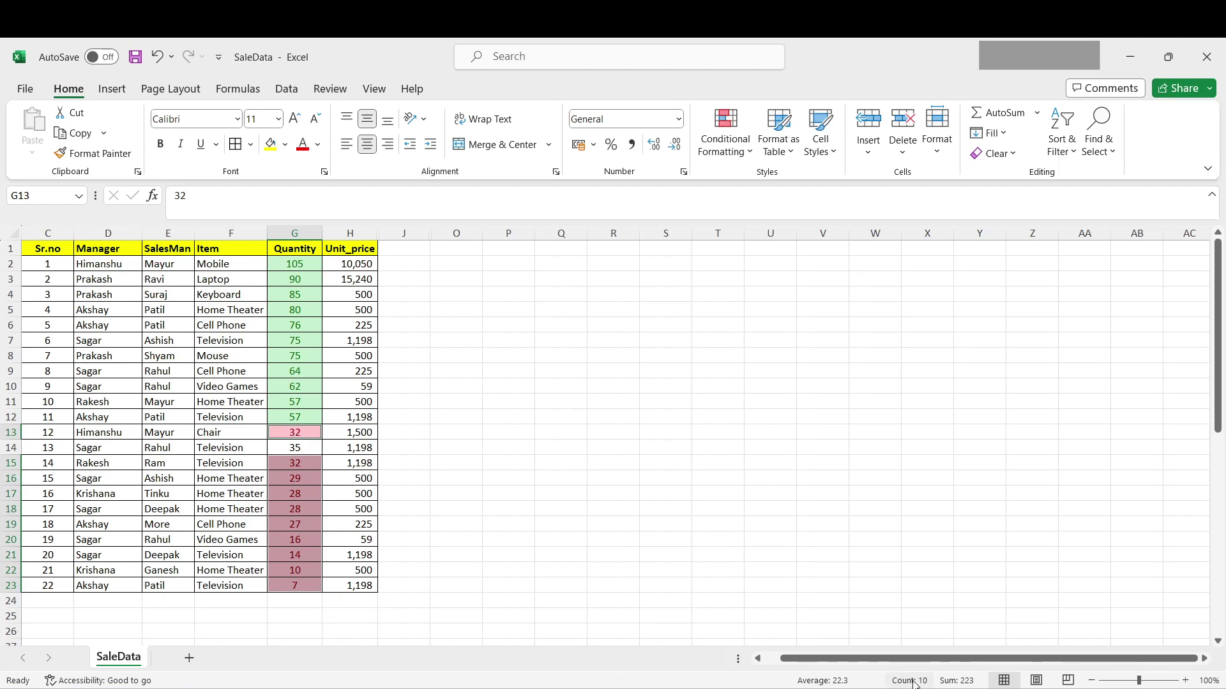
Set Quantity cell G14 to 32 and select G13:G23 to check the red cells
left_click(299, 447)
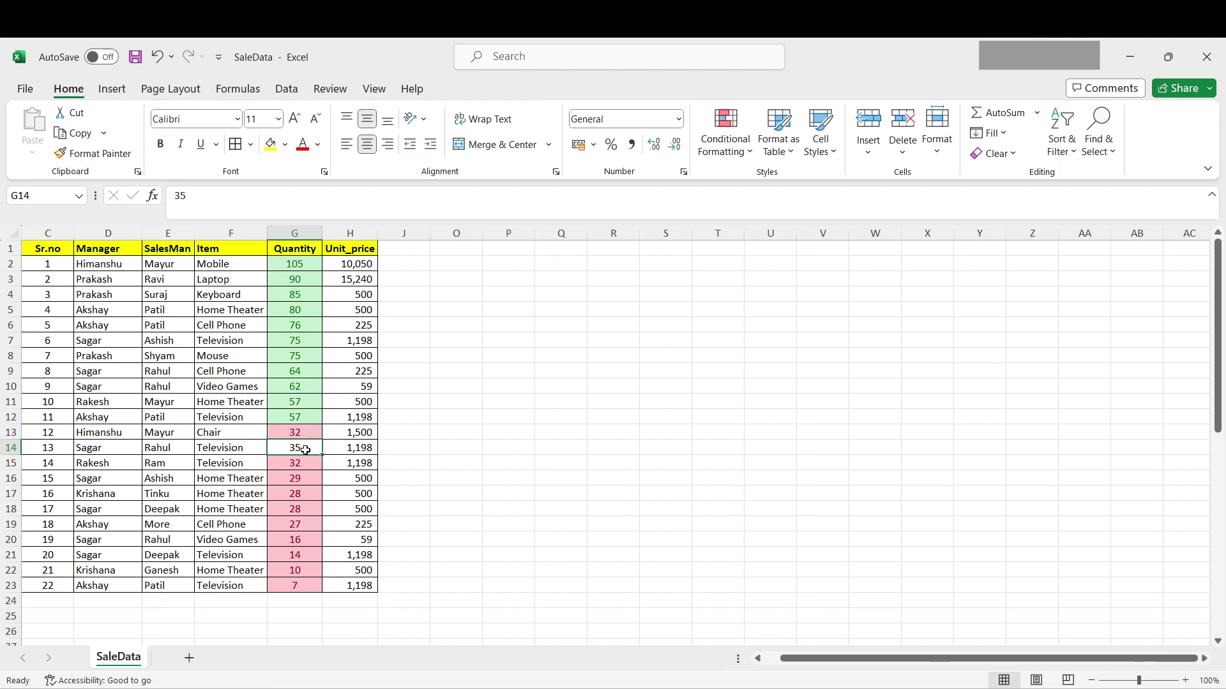
type("32")
key("Return")
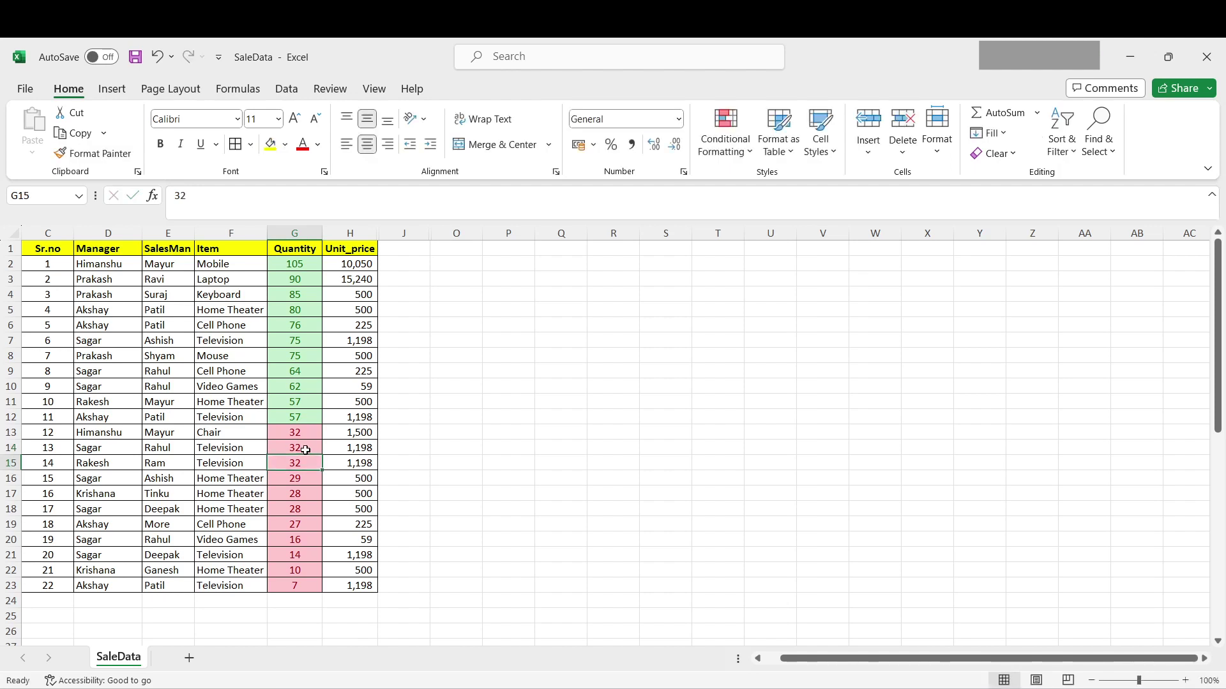
left_click_drag(311, 432, 300, 579)
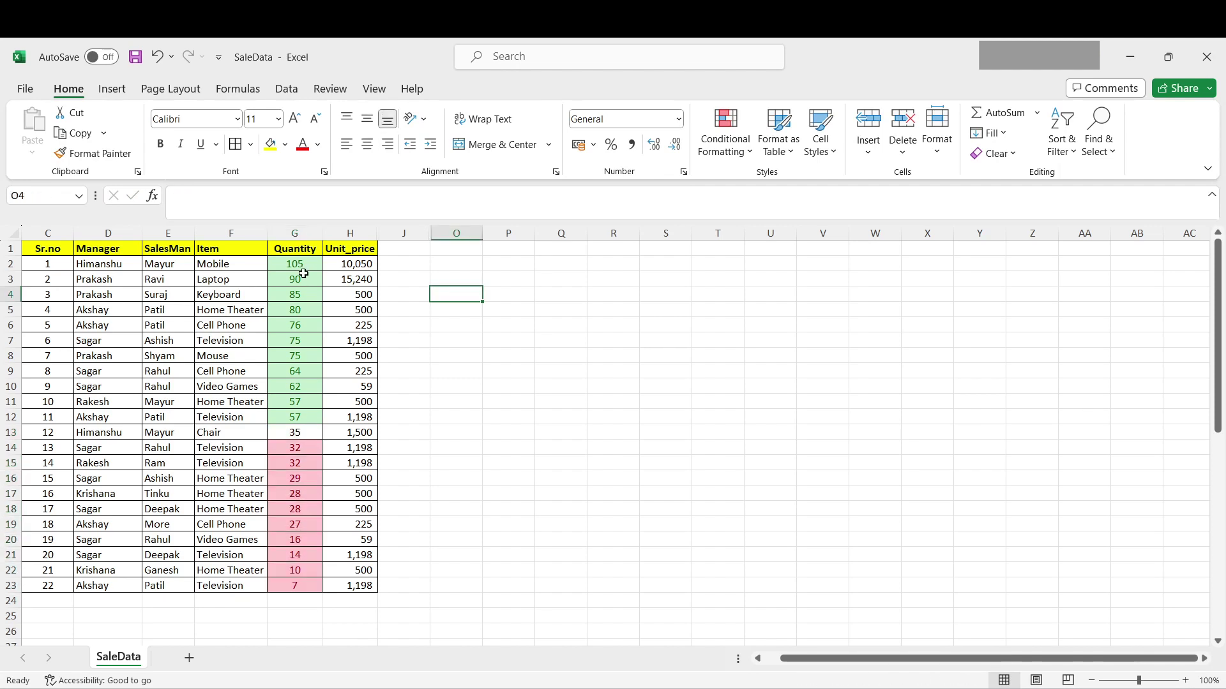
Clear all conditional formatting rules from the entire sheet
left_click_drag(300, 265, 285, 589)
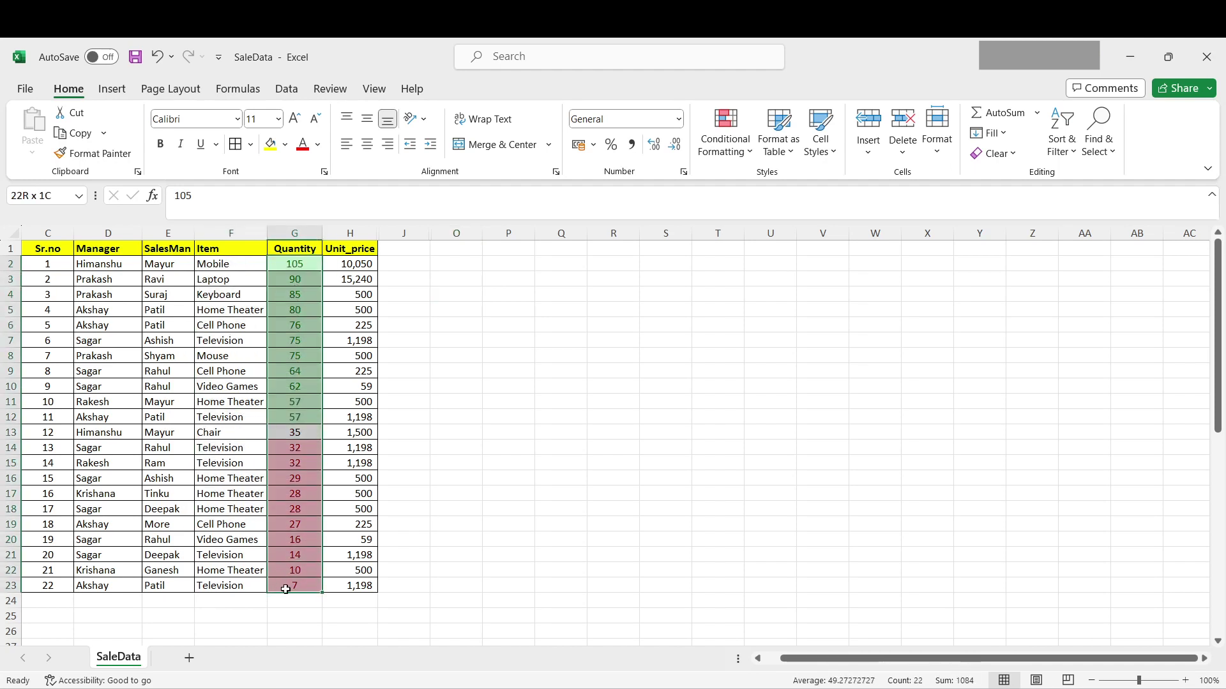
left_click(725, 135)
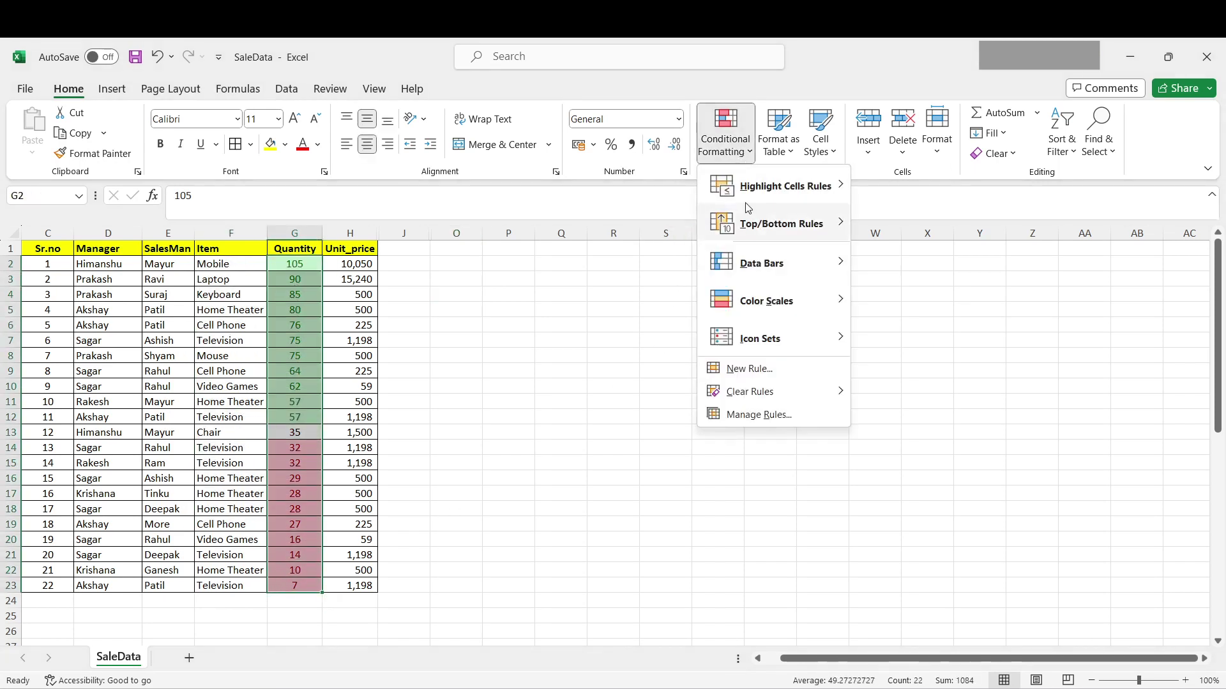
mouse_move(738, 401)
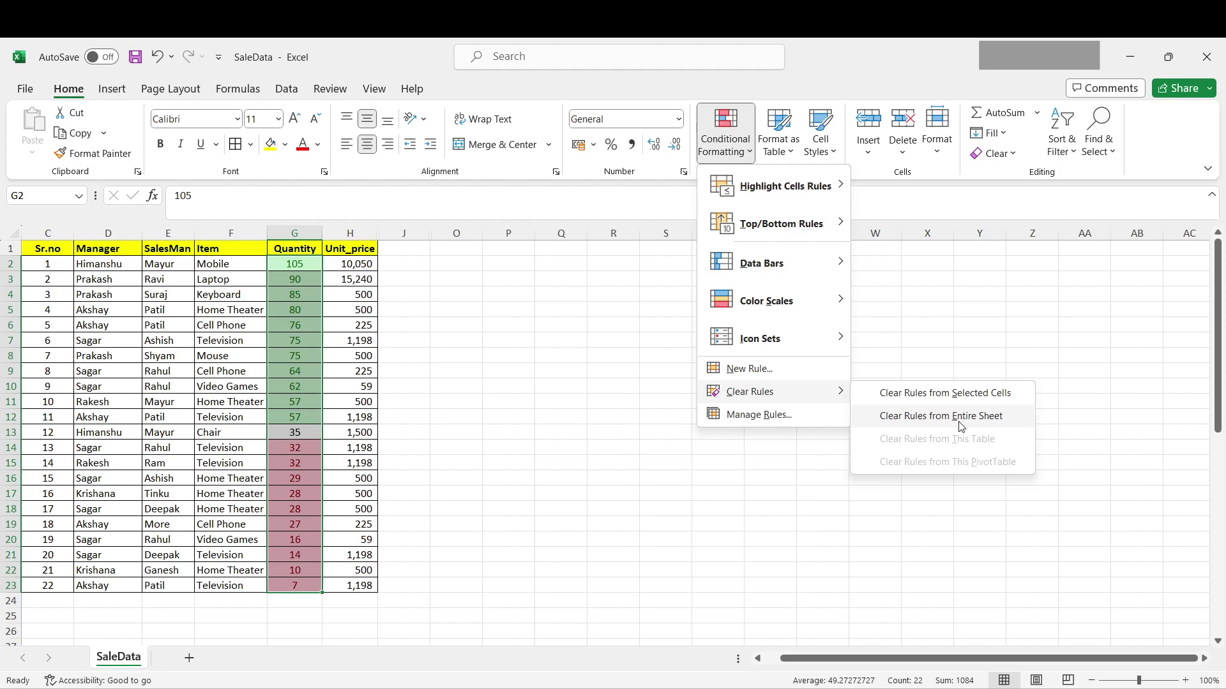
left_click(915, 417)
Highlight the top 10% of Quantity cells G2:G23 with a light red fill and dark red text
left_click_drag(294, 264, 294, 585)
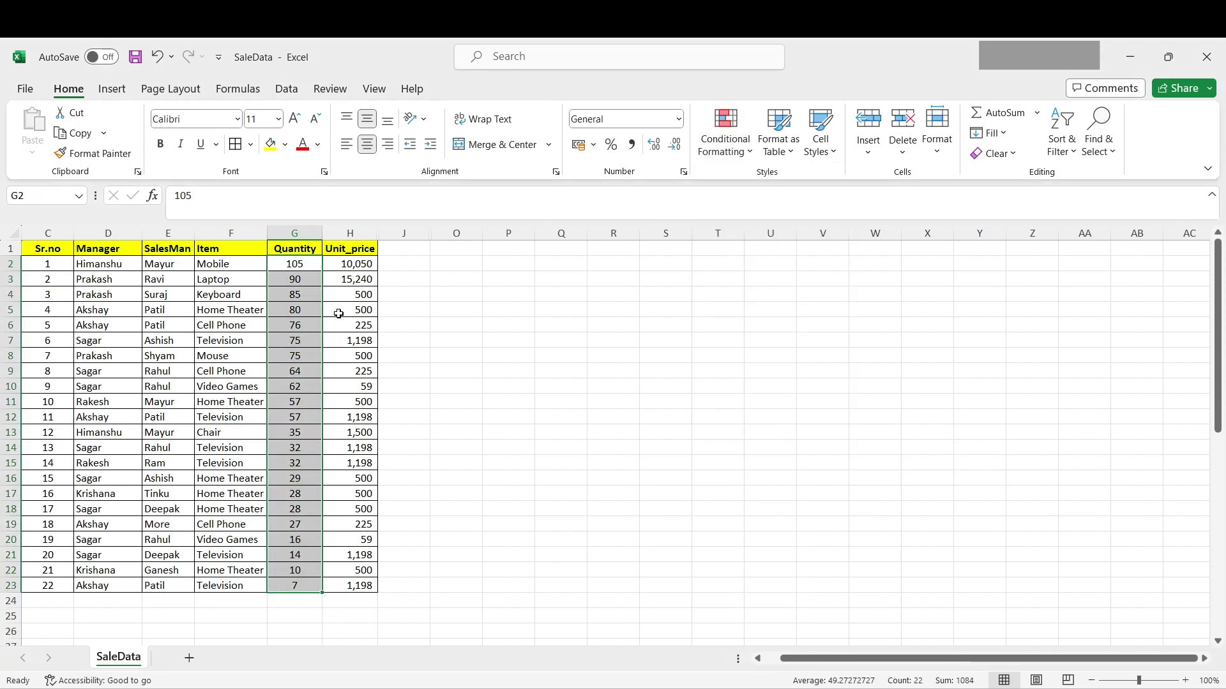
left_click(725, 134)
mouse_move(808, 217)
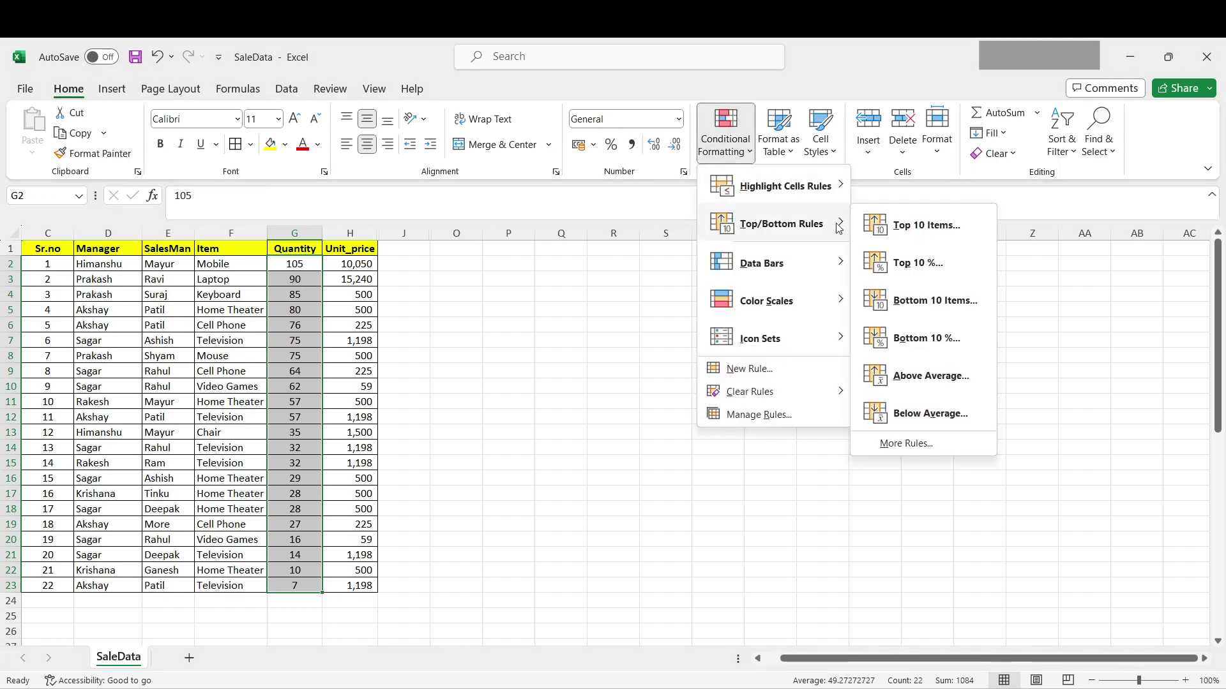
left_click(920, 268)
left_click(658, 341)
left_click(404, 355)
Review which cells in Quantity range G2:G23 the top 10% rule highlights, and deselect them
left_click_drag(295, 262, 312, 573)
left_click(301, 296)
left_click(298, 265)
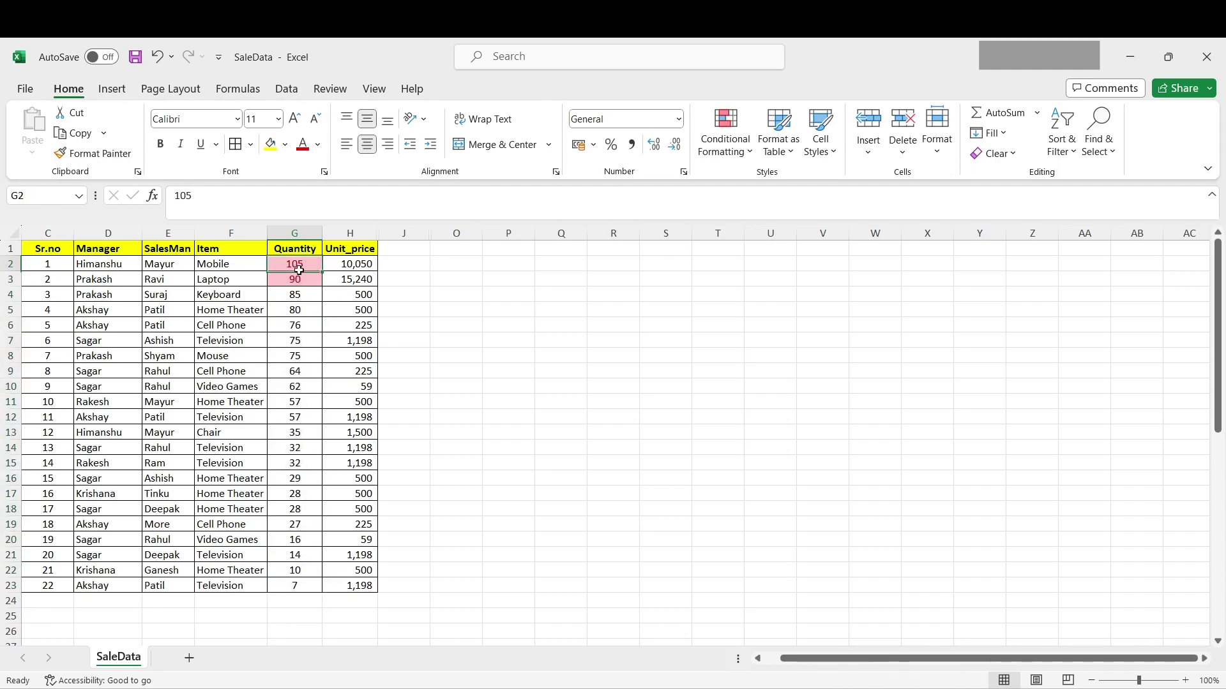
key("Return")
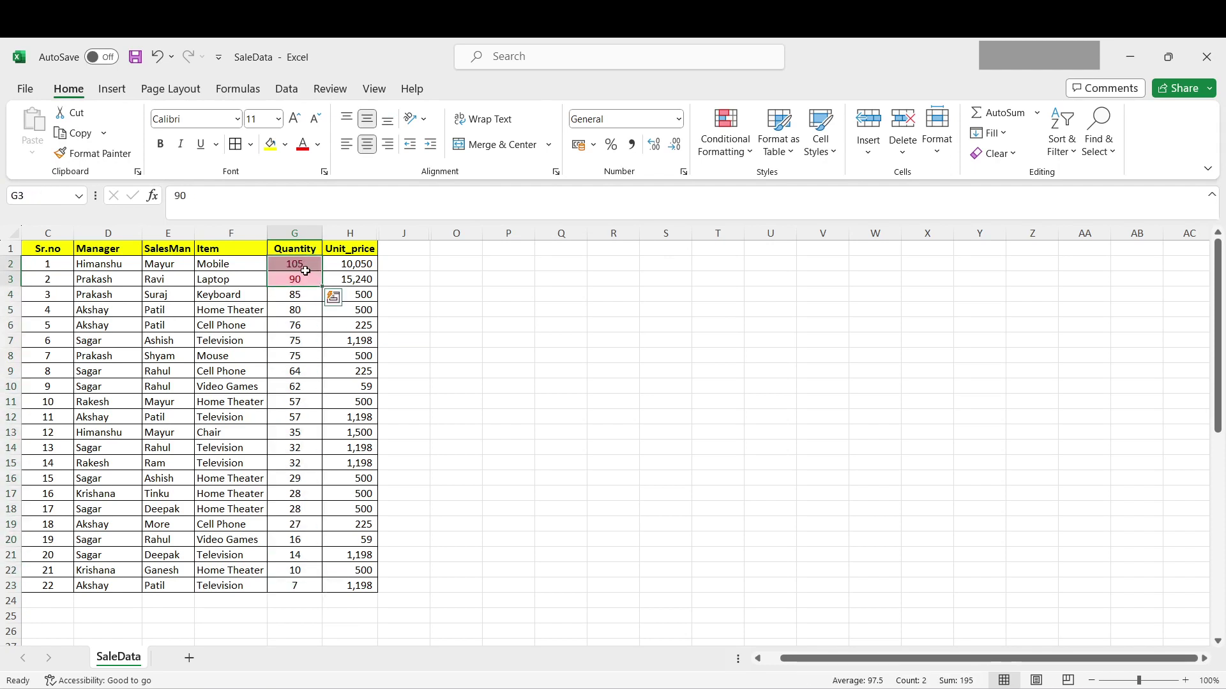
left_click(456, 296)
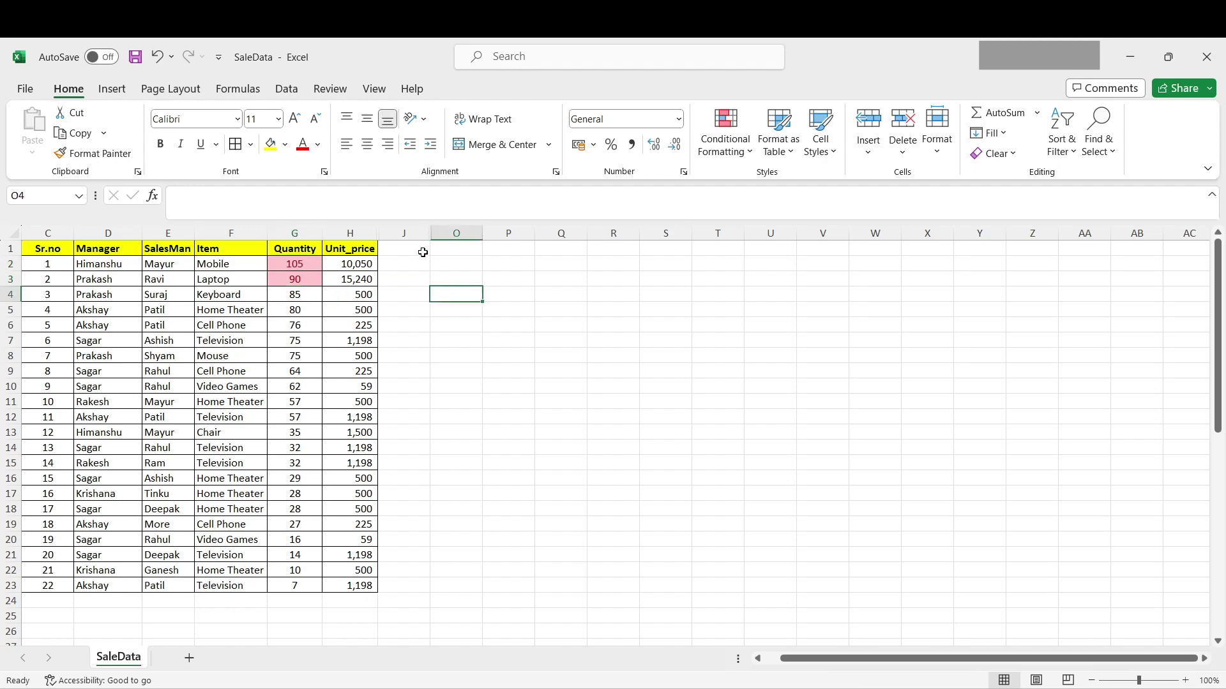
Unhide the columns between J and O that hold the percentage calculation table
left_click_drag(423, 264, 439, 264)
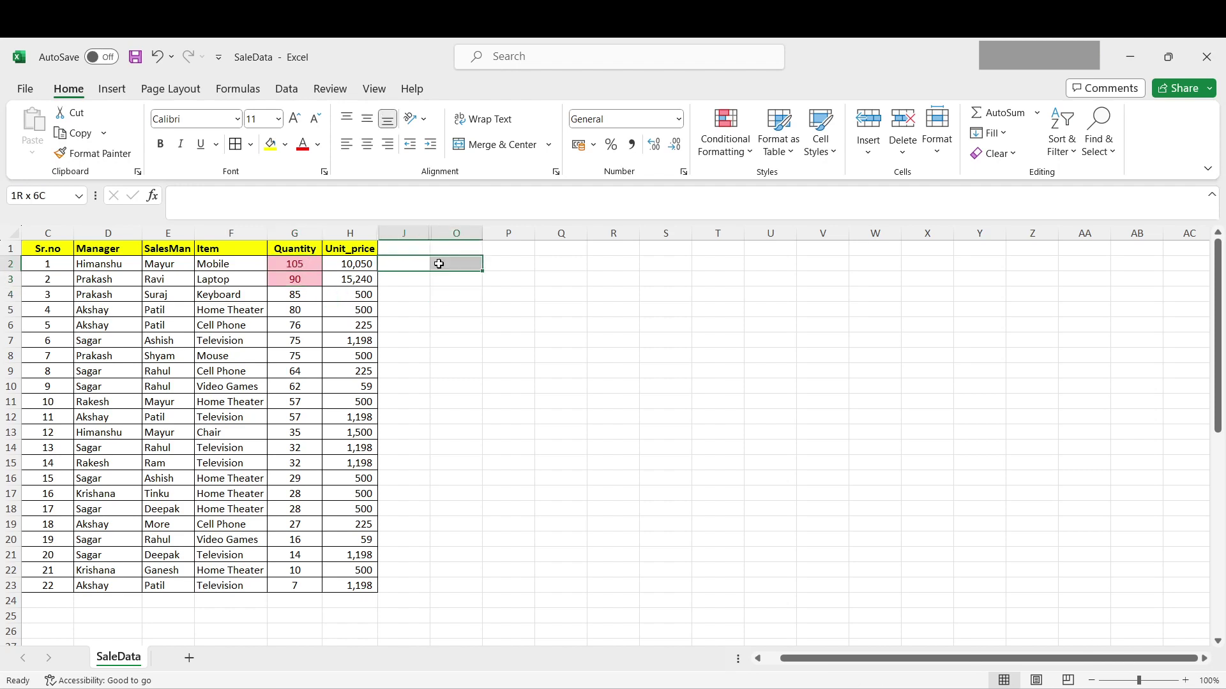
key("alt+h")
key("o")
key("u")
key("l")
left_click(525, 352)
Examine the K3:N4 calculation cells for Sr.No. count, %, Result and Round Down off against column C and highlighted cells G2:G3
left_click_drag(454, 276, 635, 309)
left_click(456, 294)
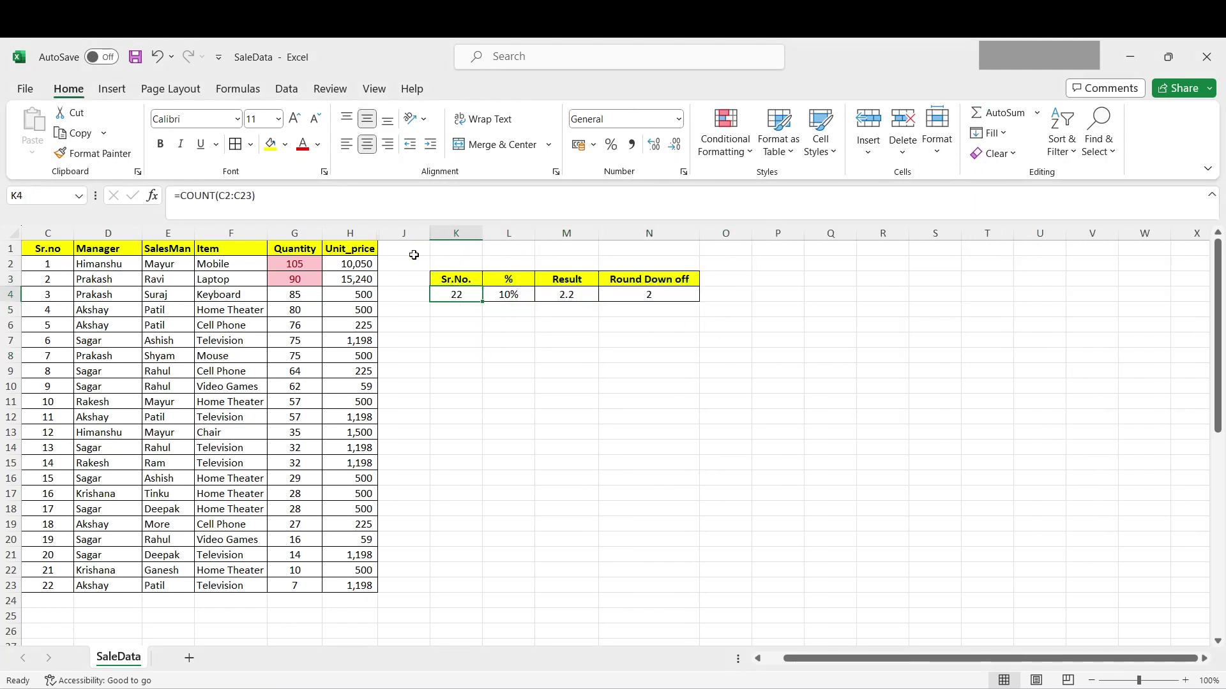
left_click_drag(47, 264, 46, 584)
left_click(440, 298)
left_click_drag(294, 267, 294, 281)
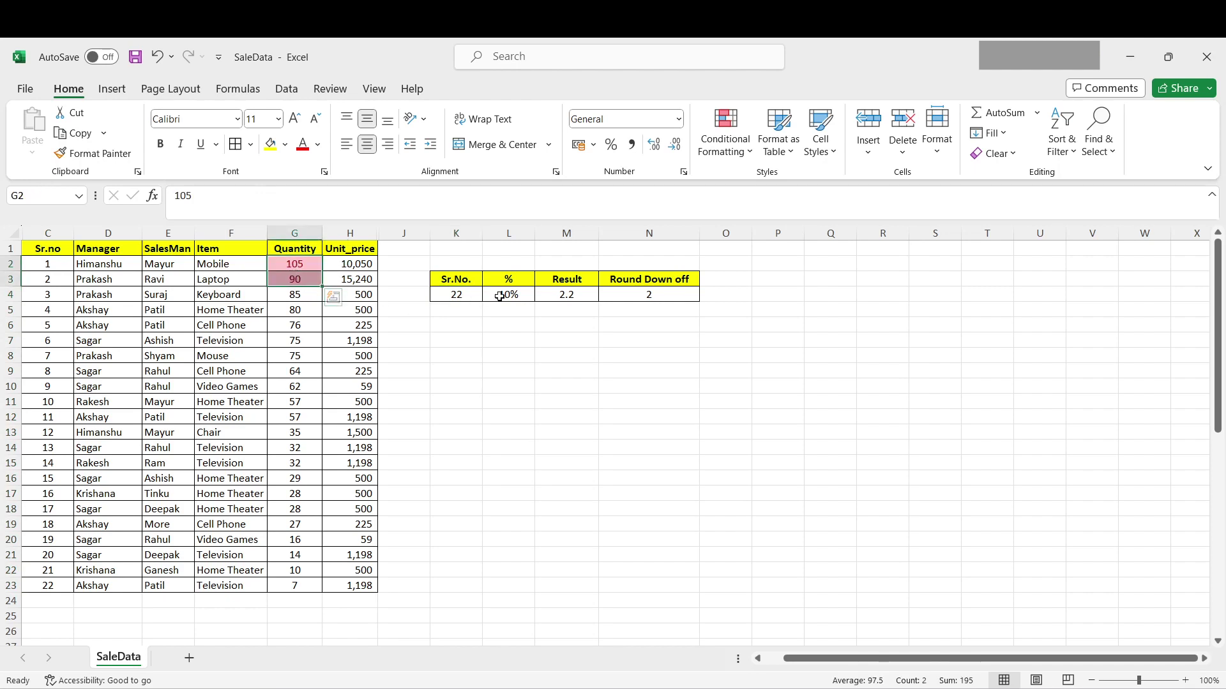
left_click(505, 296)
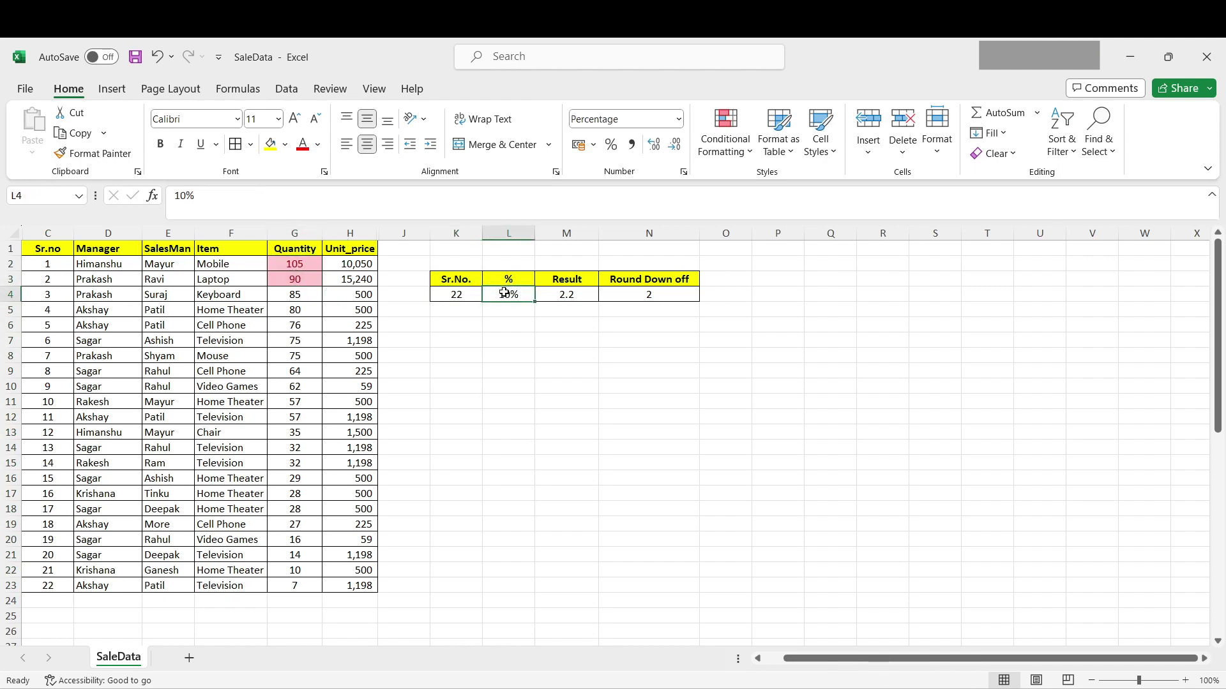
left_click(565, 297)
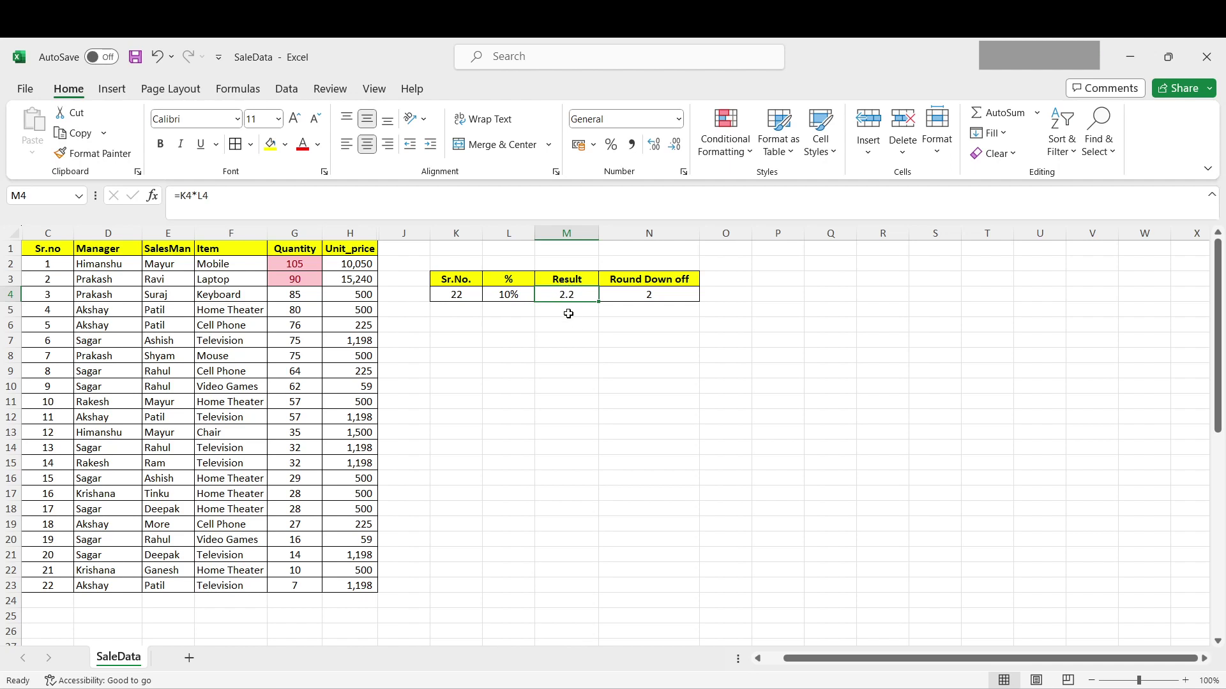
left_click(646, 300)
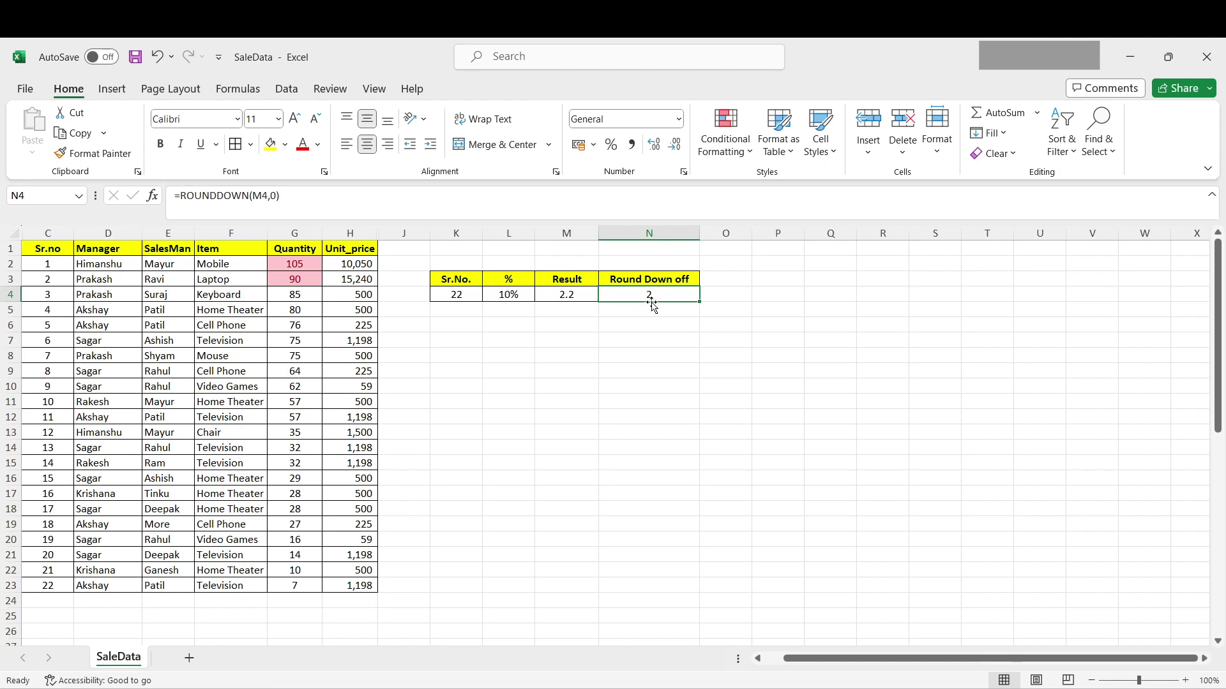
Delete rows 8 to 10 from the sales data
left_click_drag(10, 355, 9, 387)
right_click(9, 387)
left_click(54, 259)
left_click(505, 493)
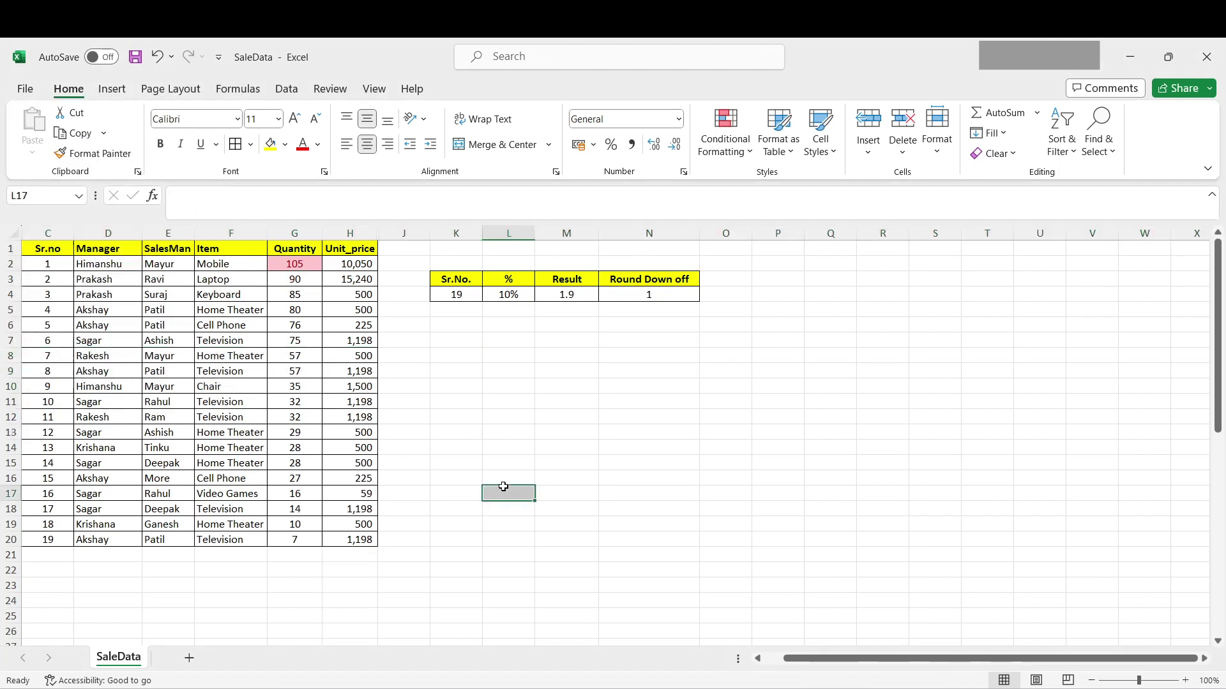
Check the recalculated count in K4, result in M4 and rounded value in N4 against the highlighted Quantity cell G2
left_click(460, 297)
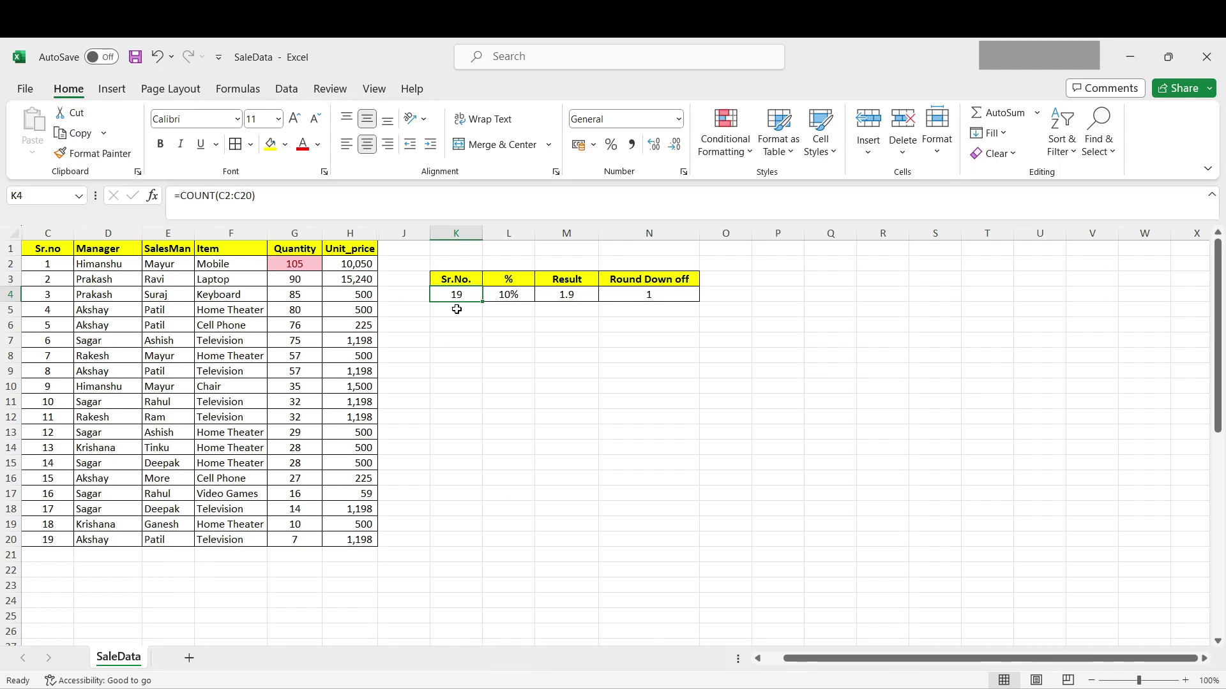
left_click(557, 296)
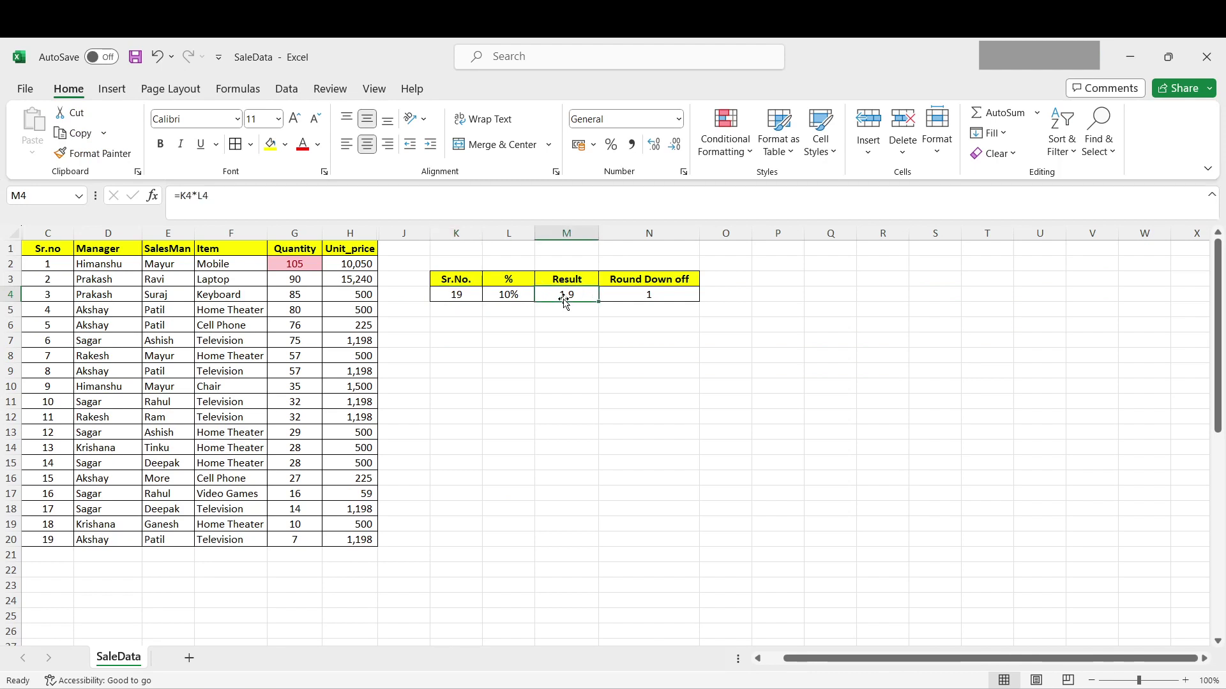
left_click(628, 297)
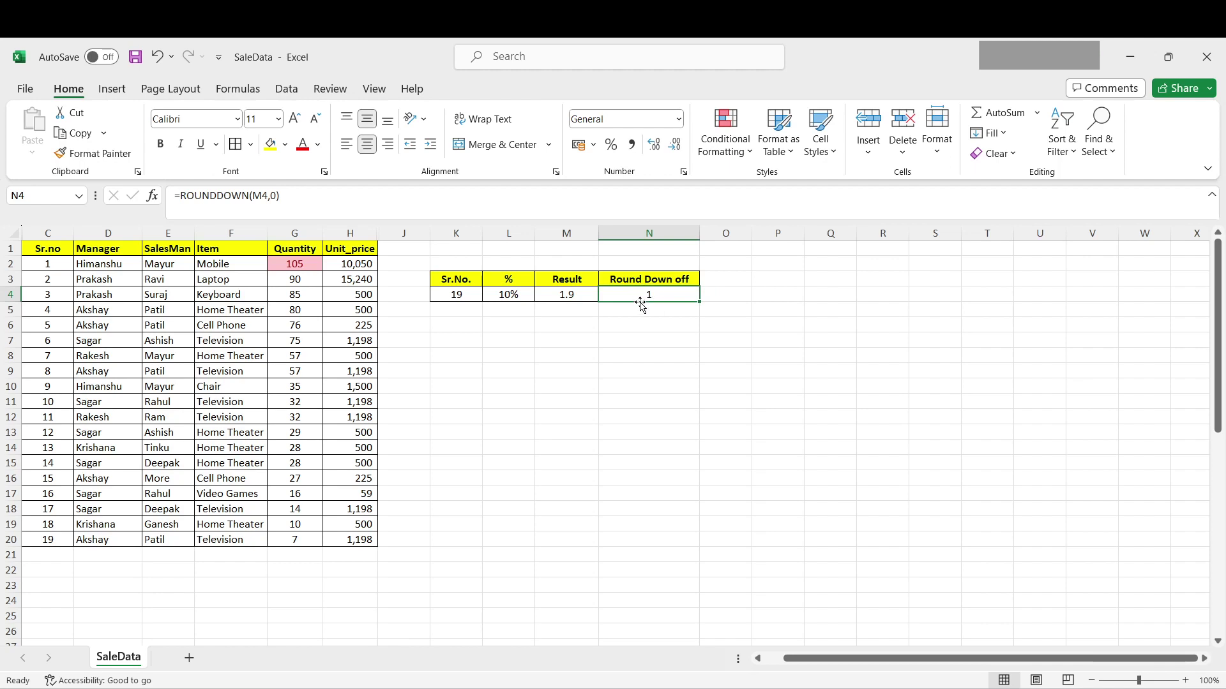
left_click(310, 263)
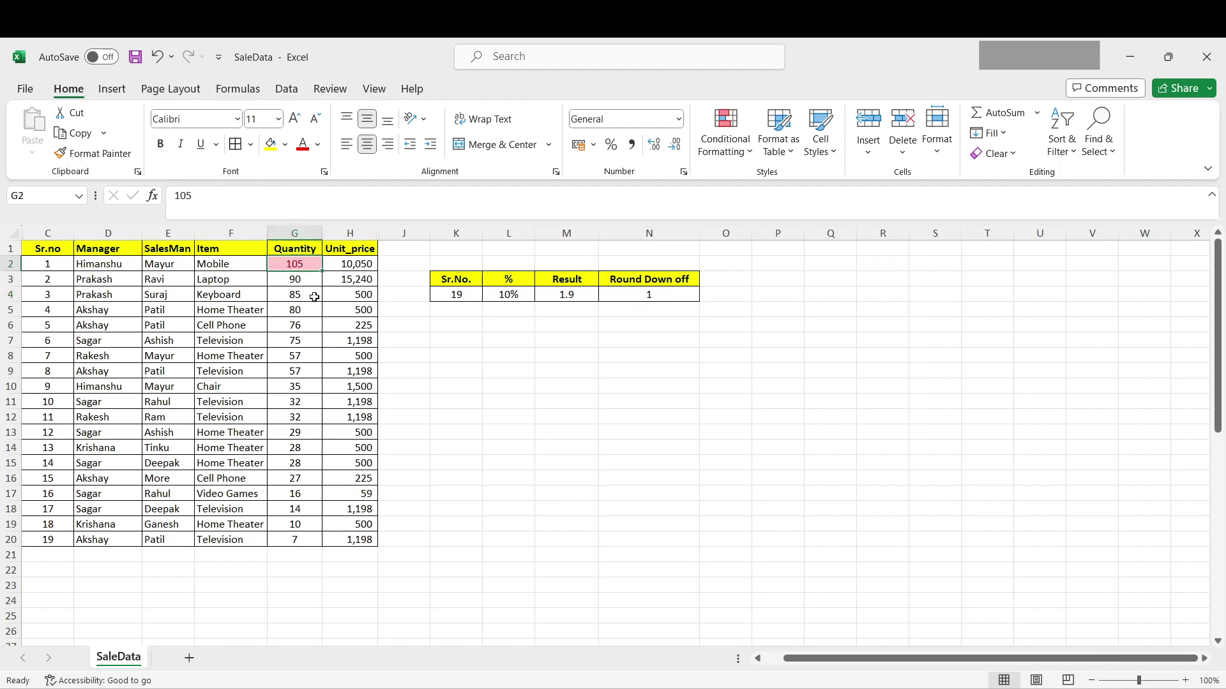
Undo the deletion of rows 8 to 10 and recheck the count in K4 and rounded value in N4
key("ctrl+z")
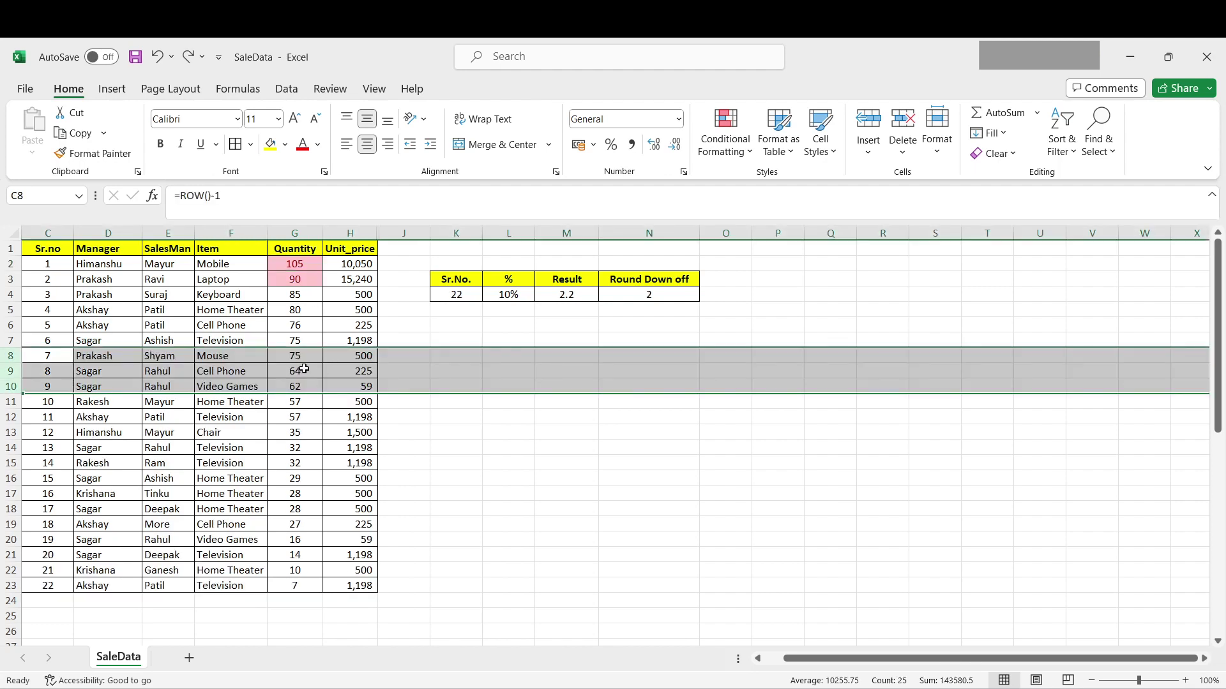
left_click(453, 316)
left_click(465, 295)
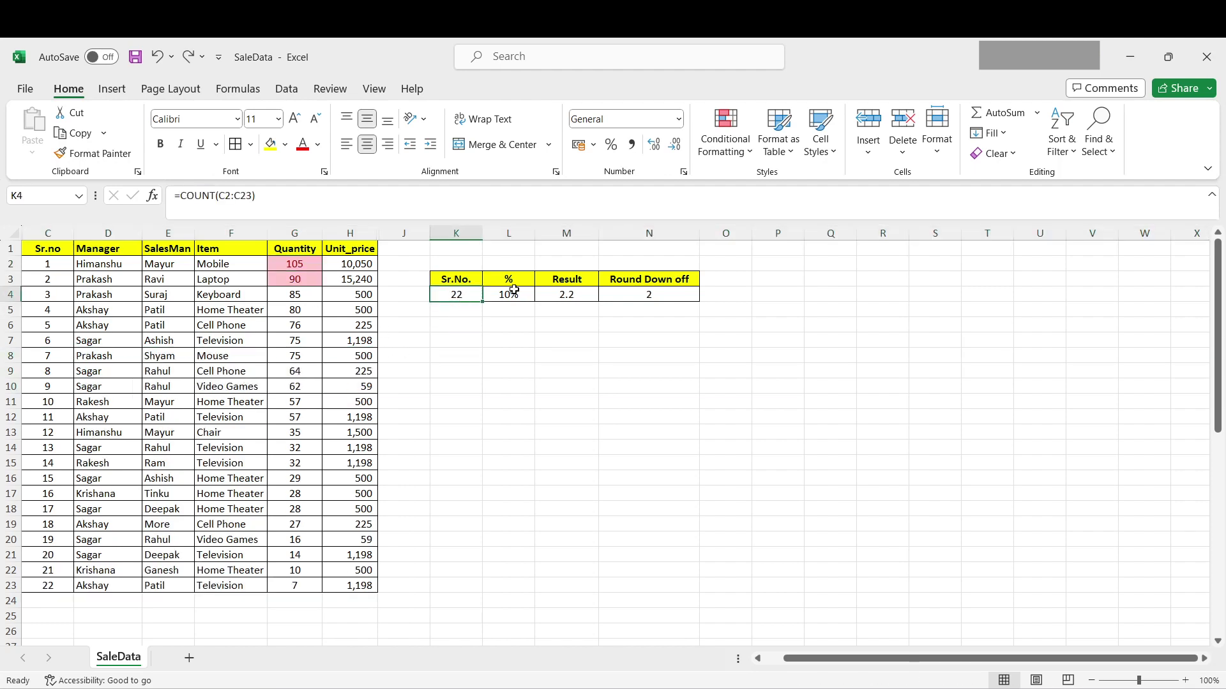
left_click(621, 293)
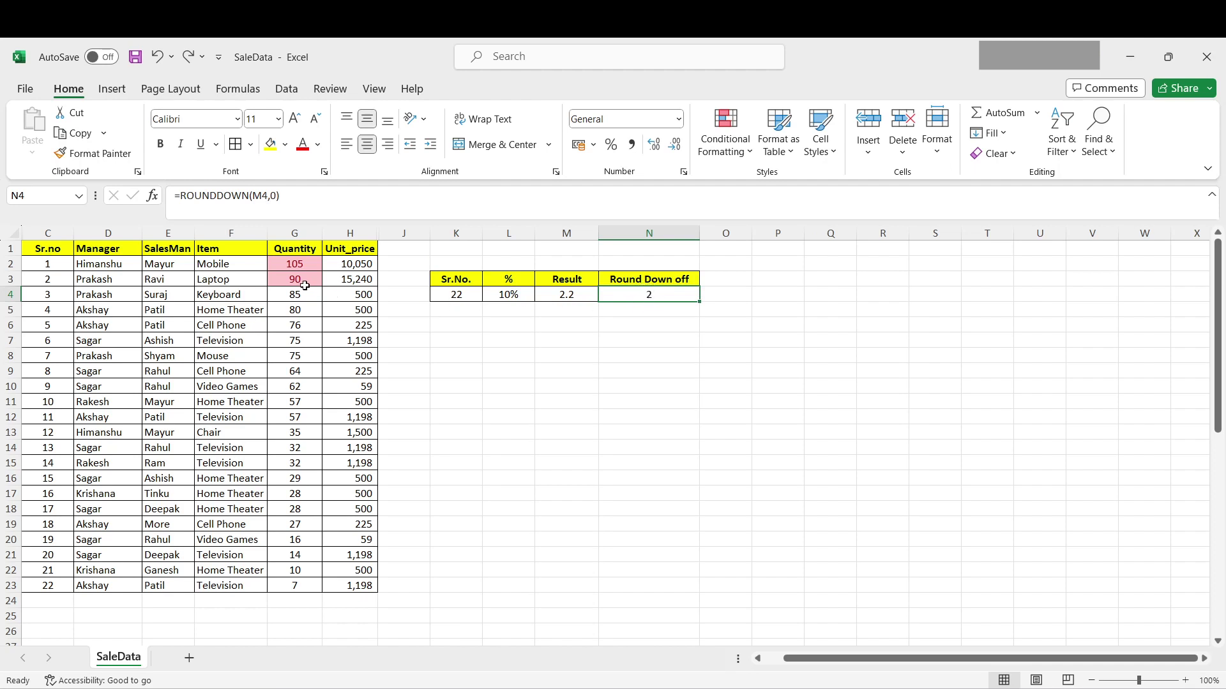
left_click(507, 401)
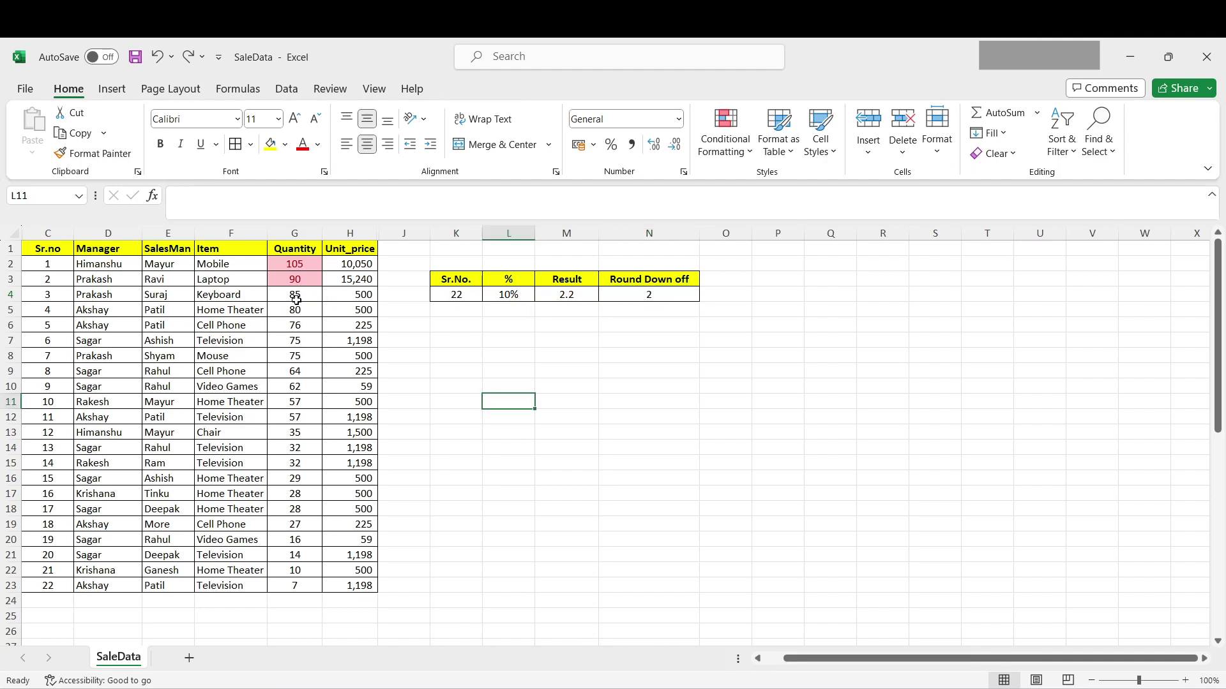
Apply a Bottom 10% conditional formatting rule with Yellow Fill with Dark Yellow Text to the Quantity cells G2:G23
left_click_drag(291, 266, 295, 585)
left_click(726, 134)
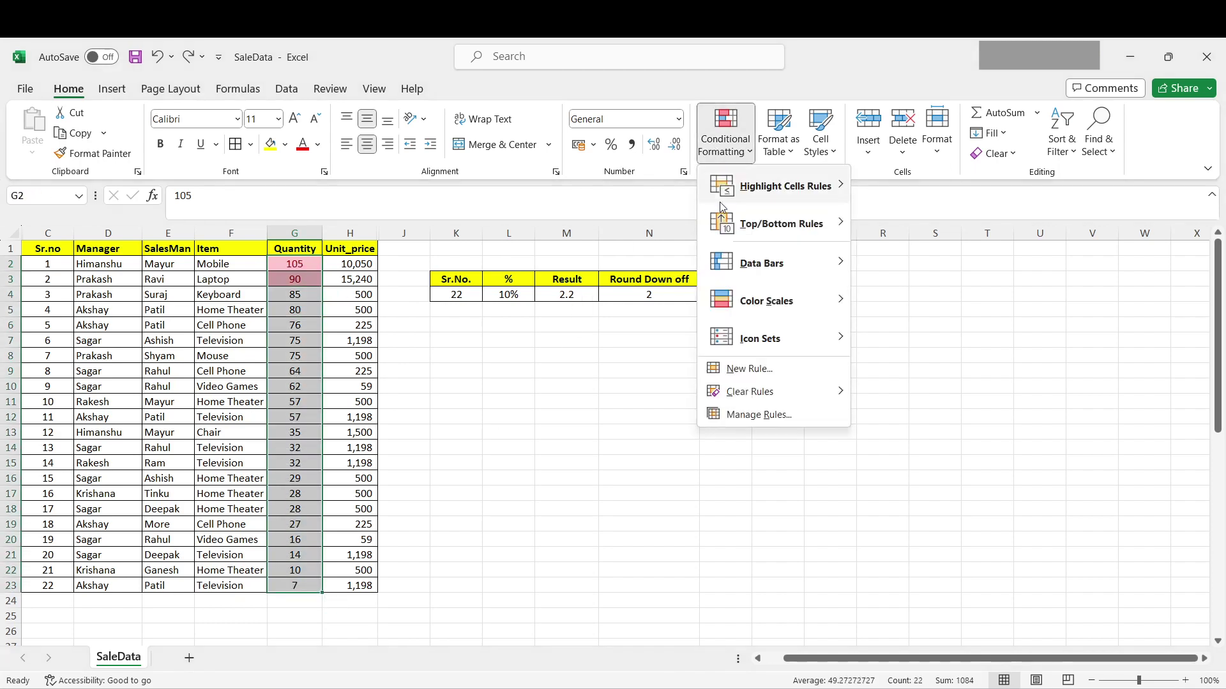
mouse_move(838, 218)
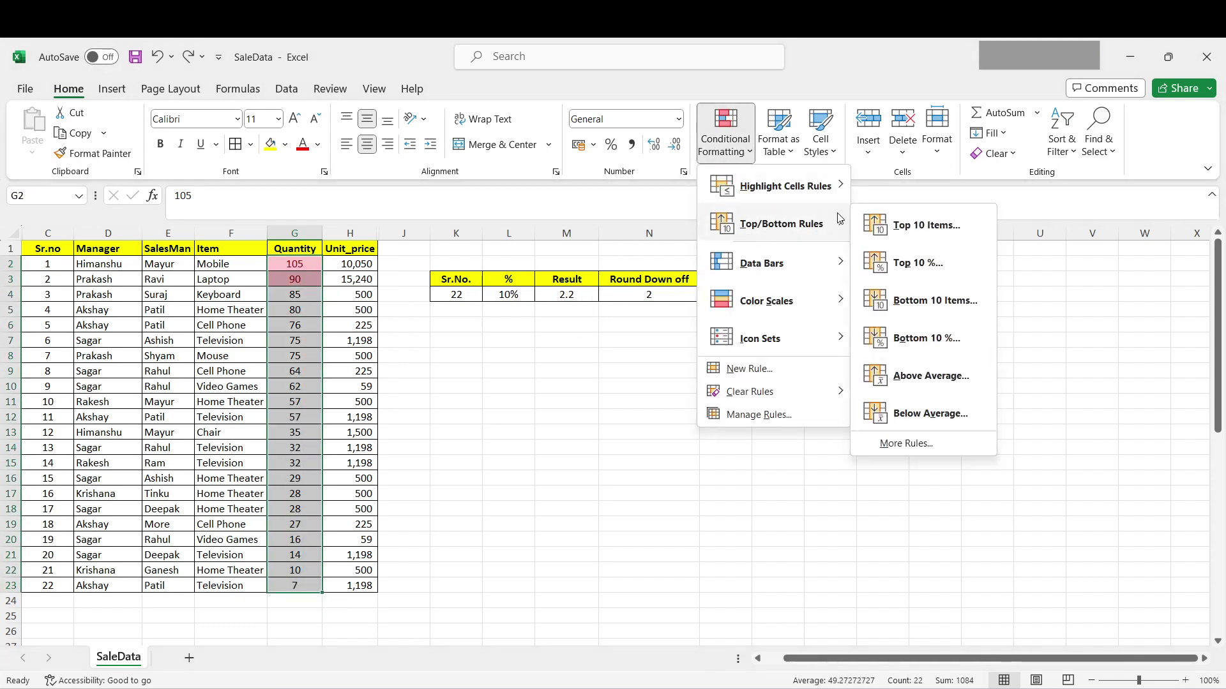
left_click(923, 338)
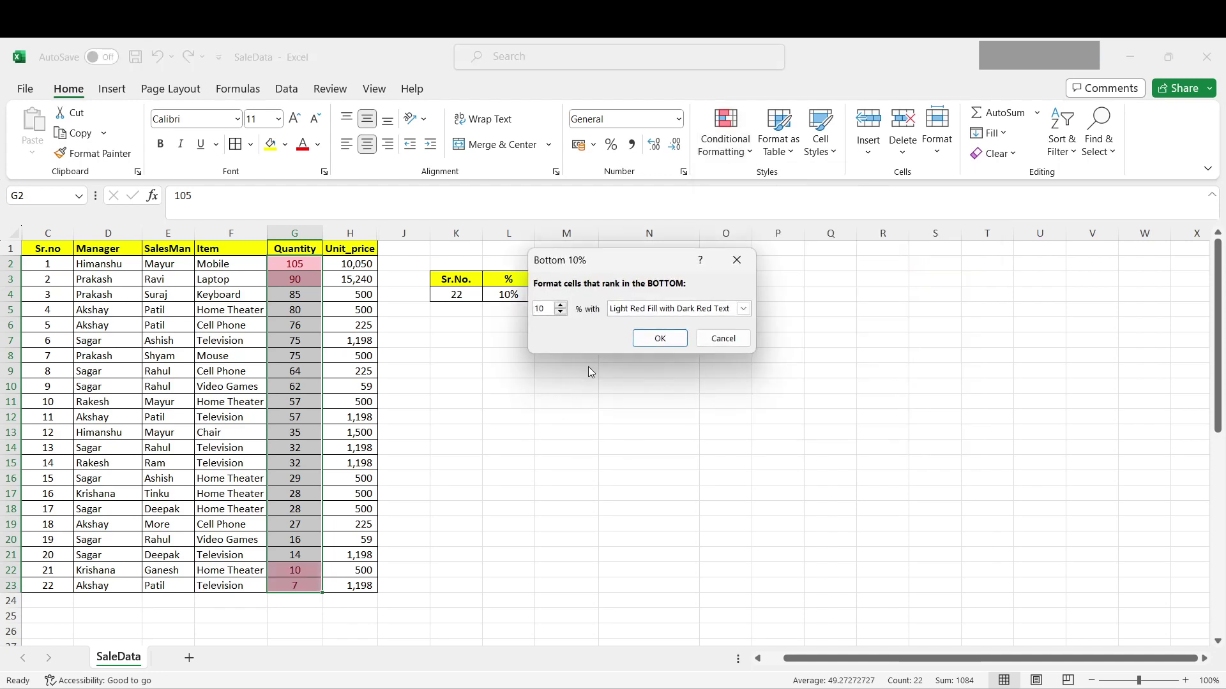
left_click(634, 313)
left_click(642, 334)
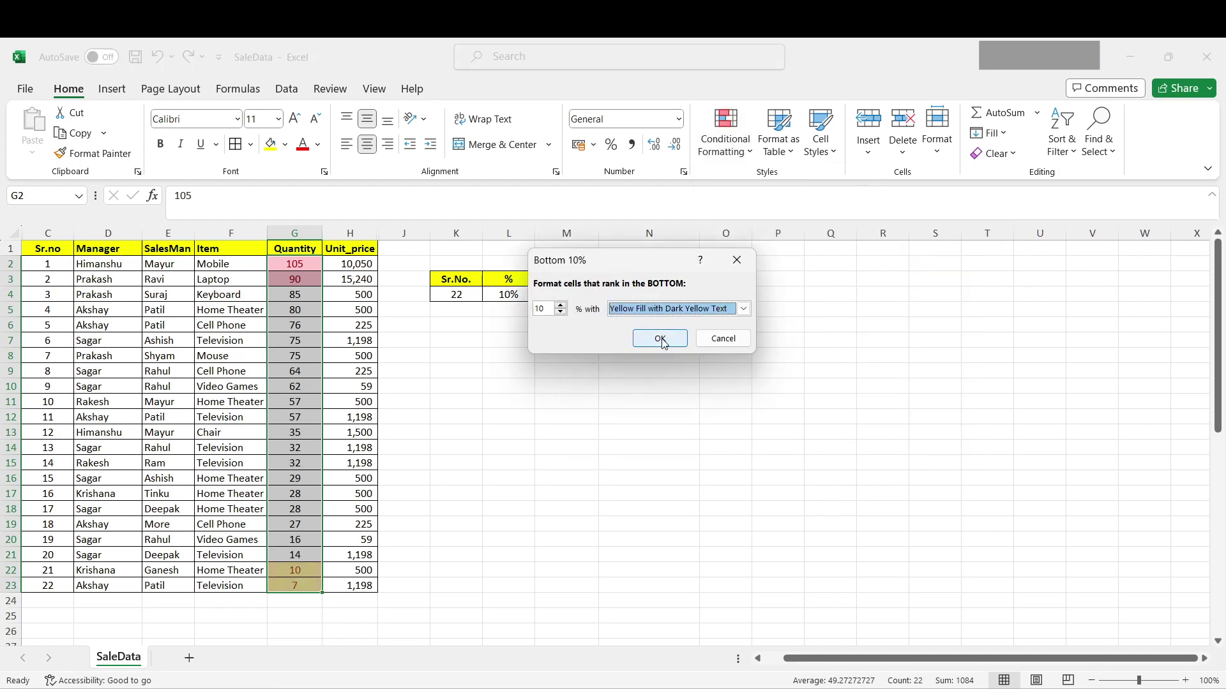
left_click(660, 338)
left_click(622, 486)
Compare the highlighted bottom quantities in G22:G23 with the serial numbers in column C and the calculation cells K4:N4
left_click_drag(293, 567, 291, 583)
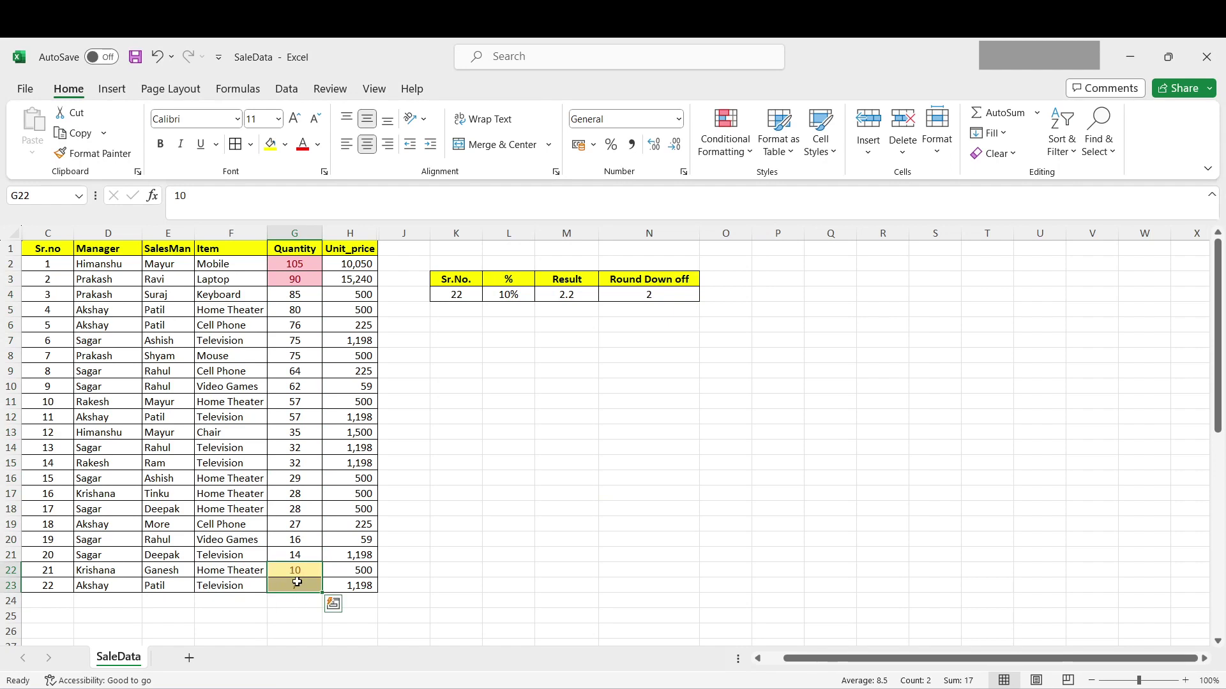
left_click_drag(293, 569, 294, 583)
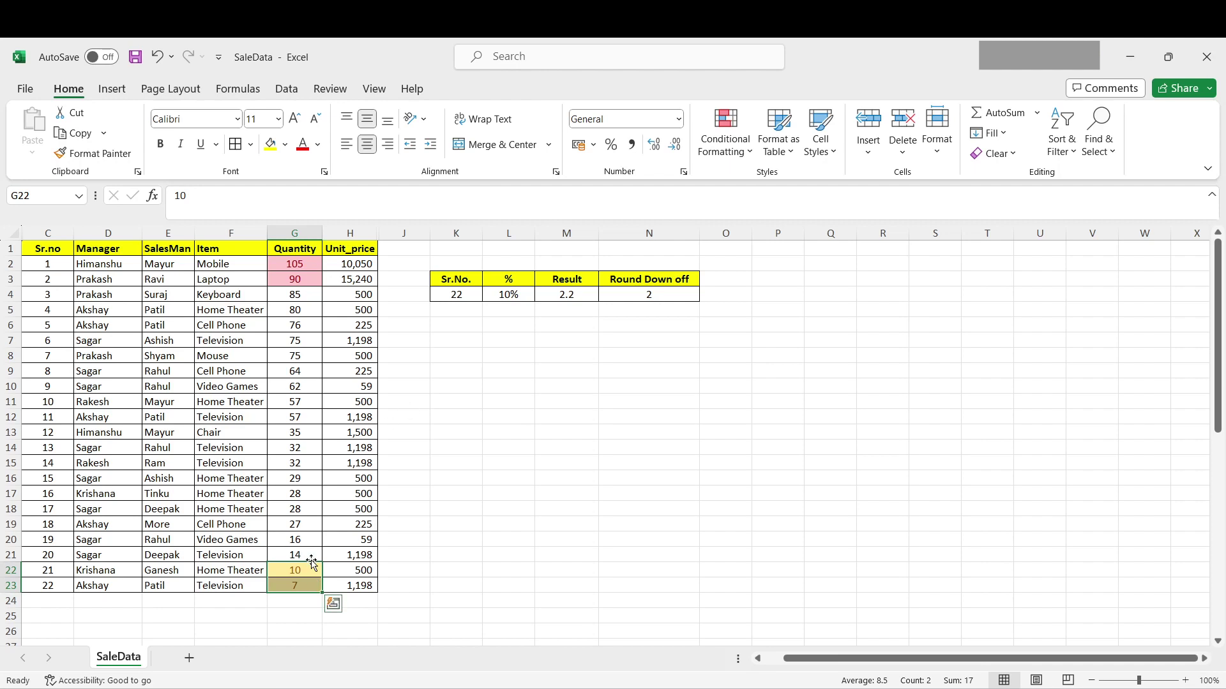
left_click_drag(48, 264, 49, 586)
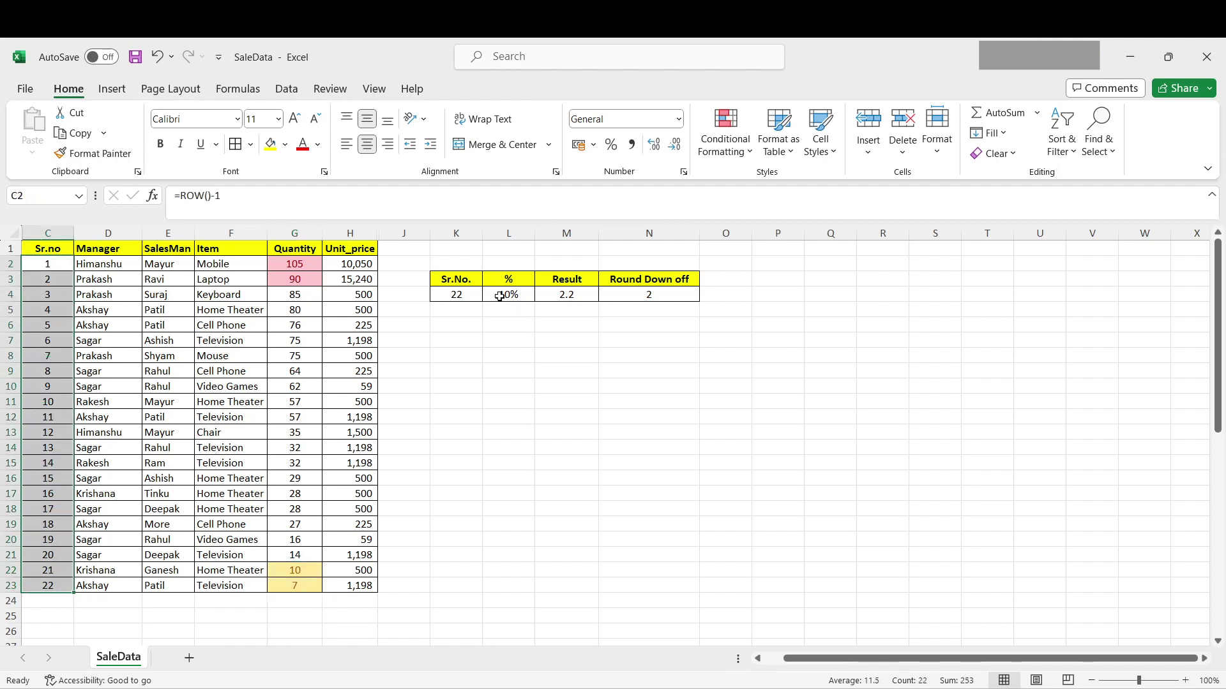
left_click(466, 295)
left_click(502, 294)
left_click(564, 299)
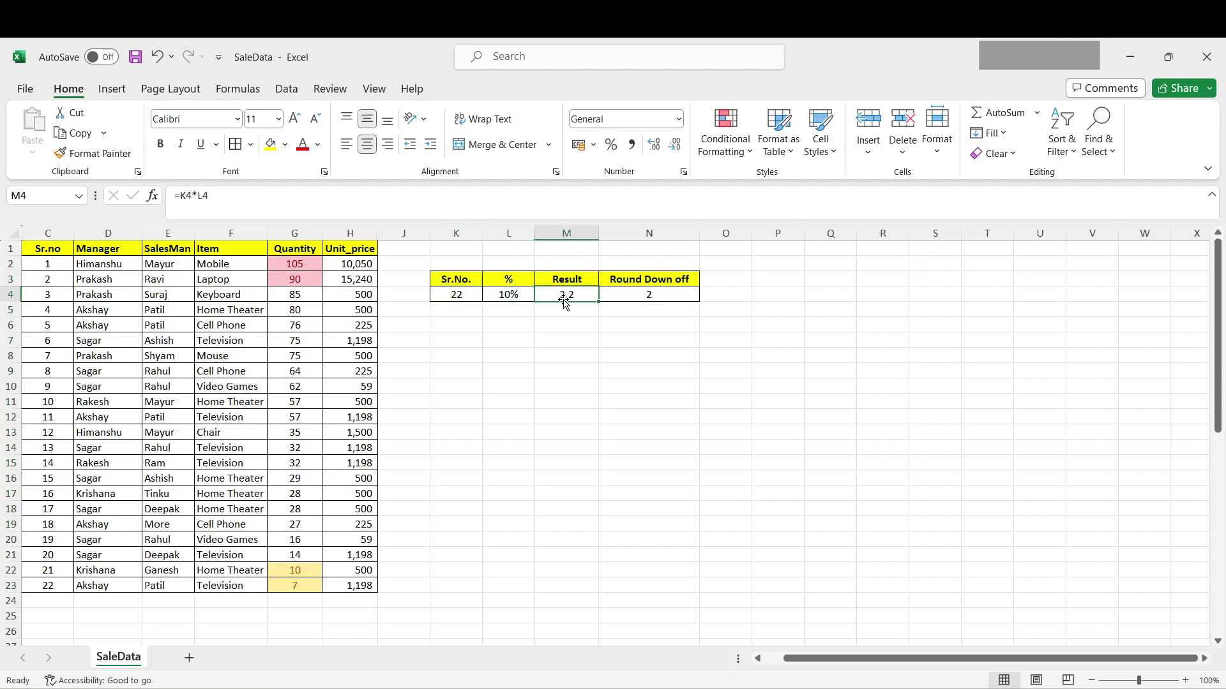
left_click(663, 294)
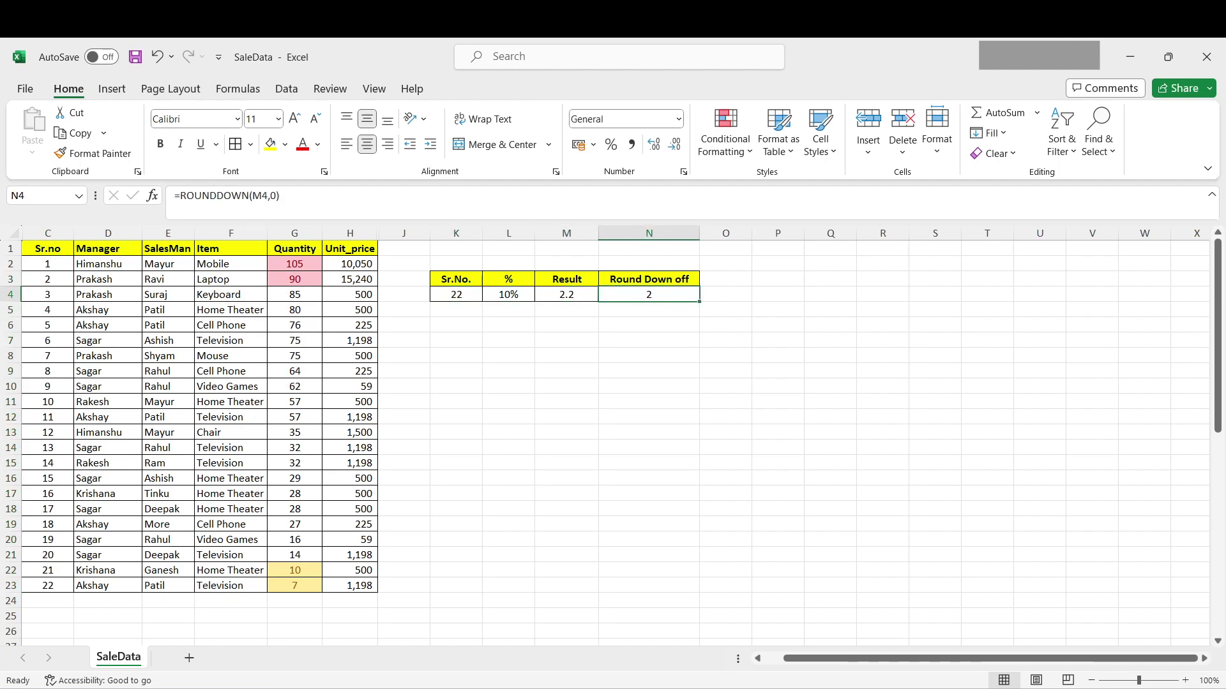
left_click_drag(293, 568, 294, 586)
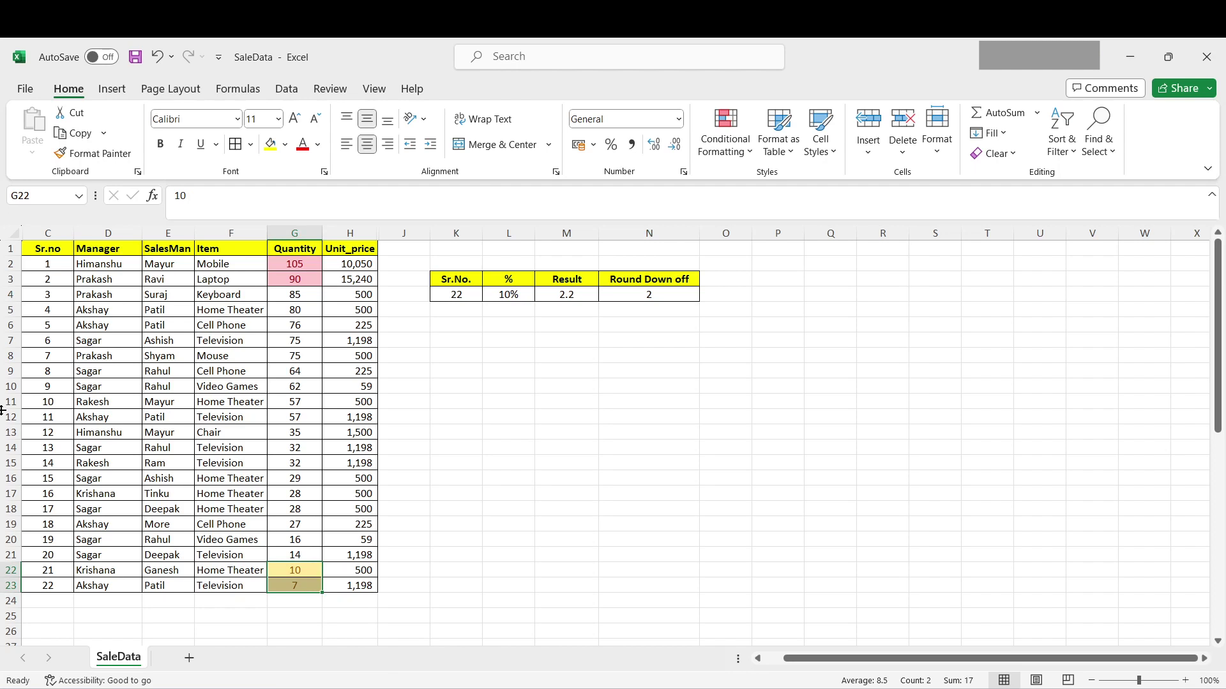
Delete rows 11 to 14 from the sales data
left_click_drag(10, 401, 6, 445)
right_click(7, 445)
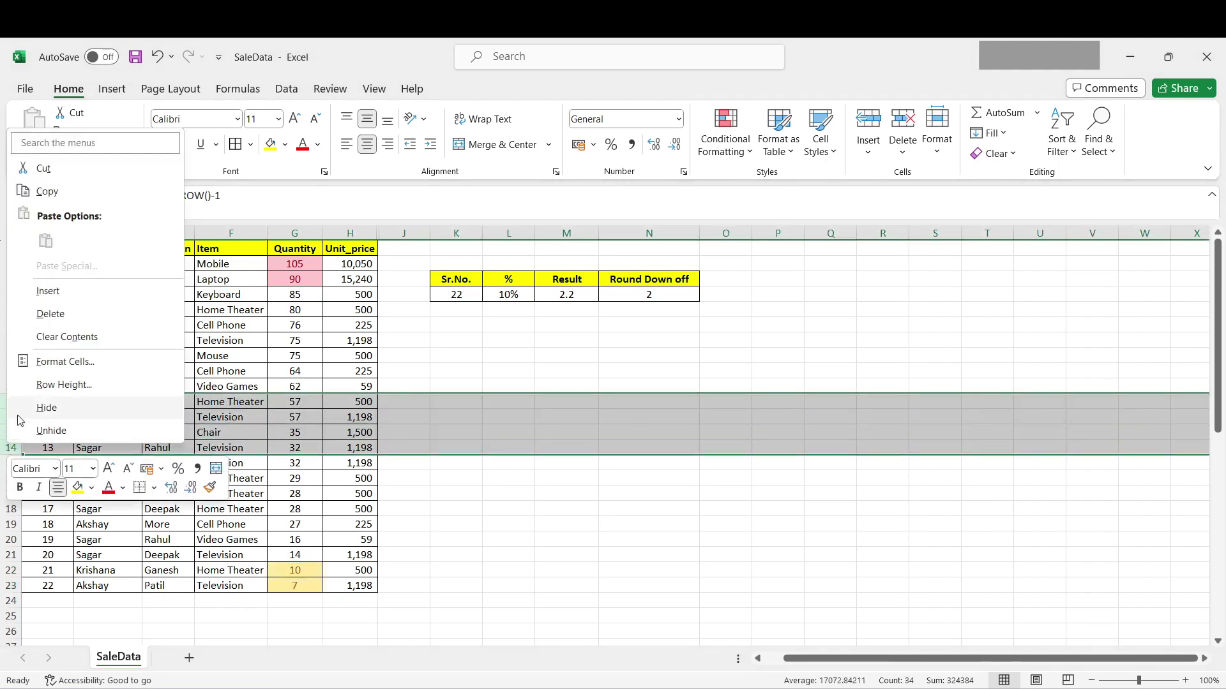
left_click(46, 313)
left_click(507, 522)
Check the recalculated cells K4:N4 against the highlighted Quantity cells G2 and G19
left_click(457, 296)
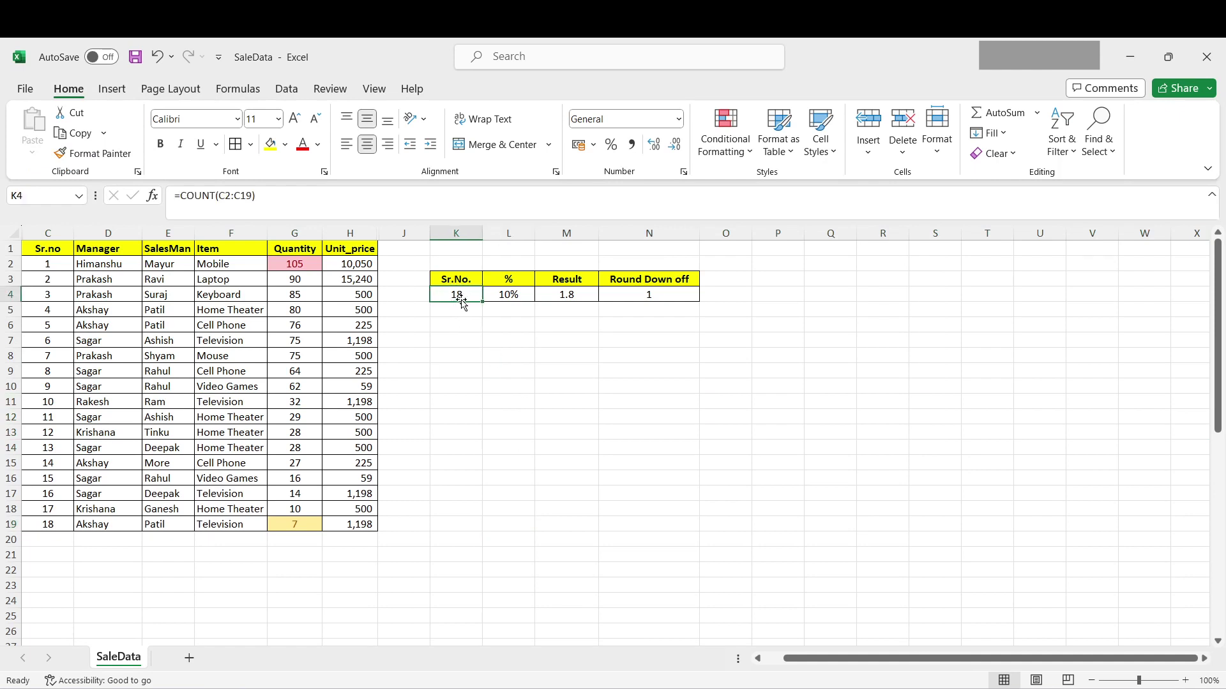
left_click(508, 298)
left_click(568, 294)
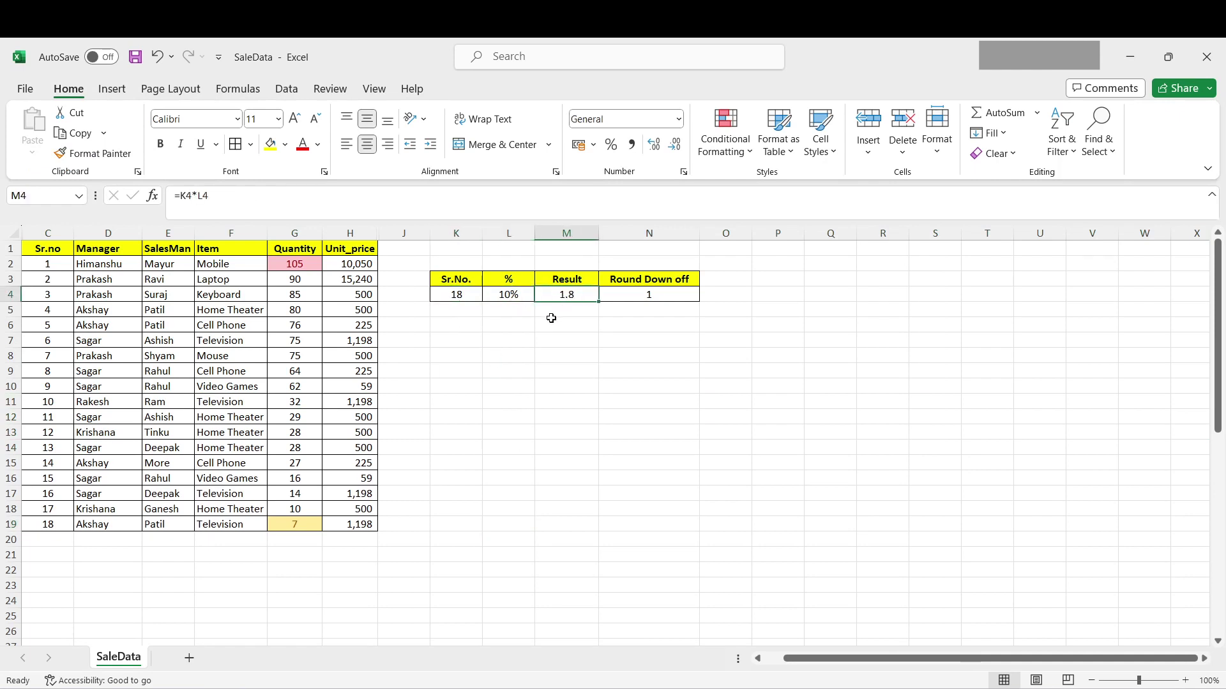
left_click(651, 300)
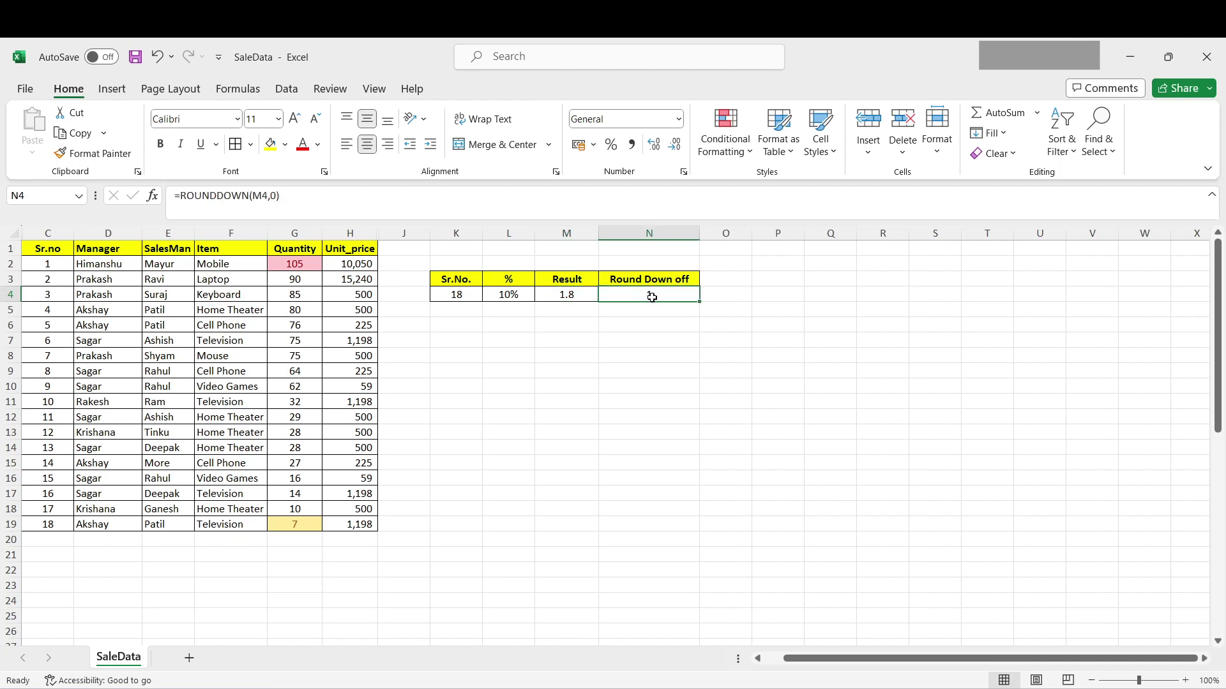
left_click(291, 266)
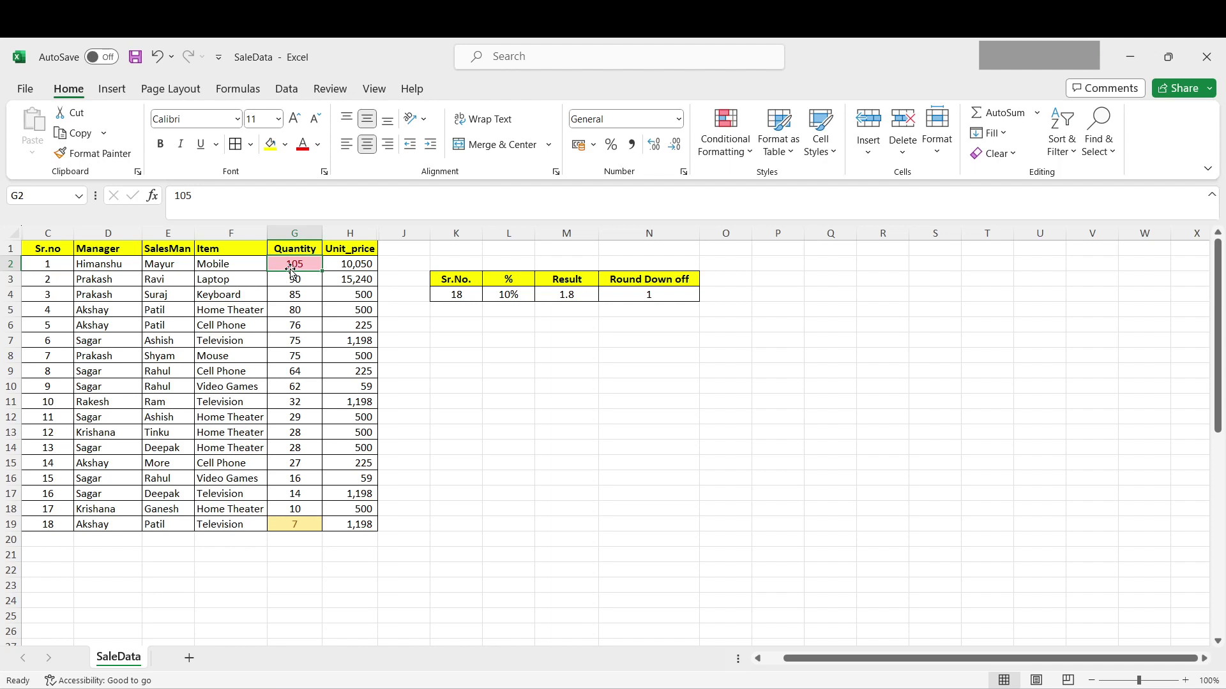
left_click(296, 521)
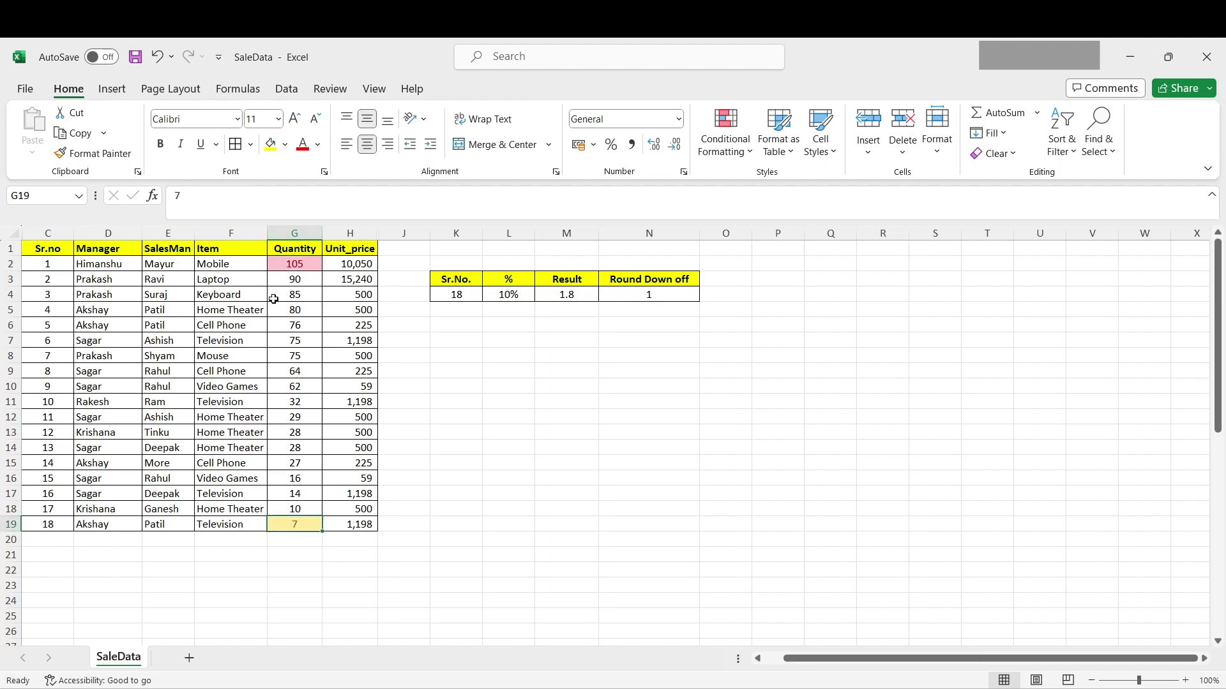
Undo the deletion of rows 11 to 14
left_click(460, 376)
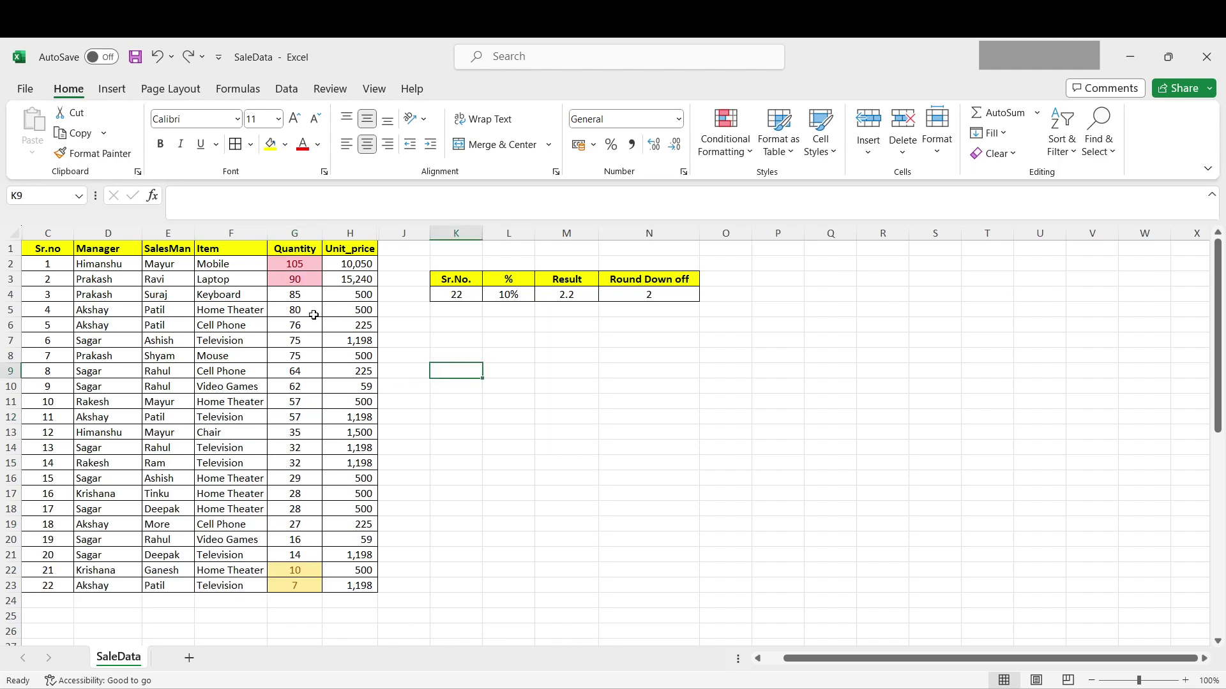
left_click(725, 138)
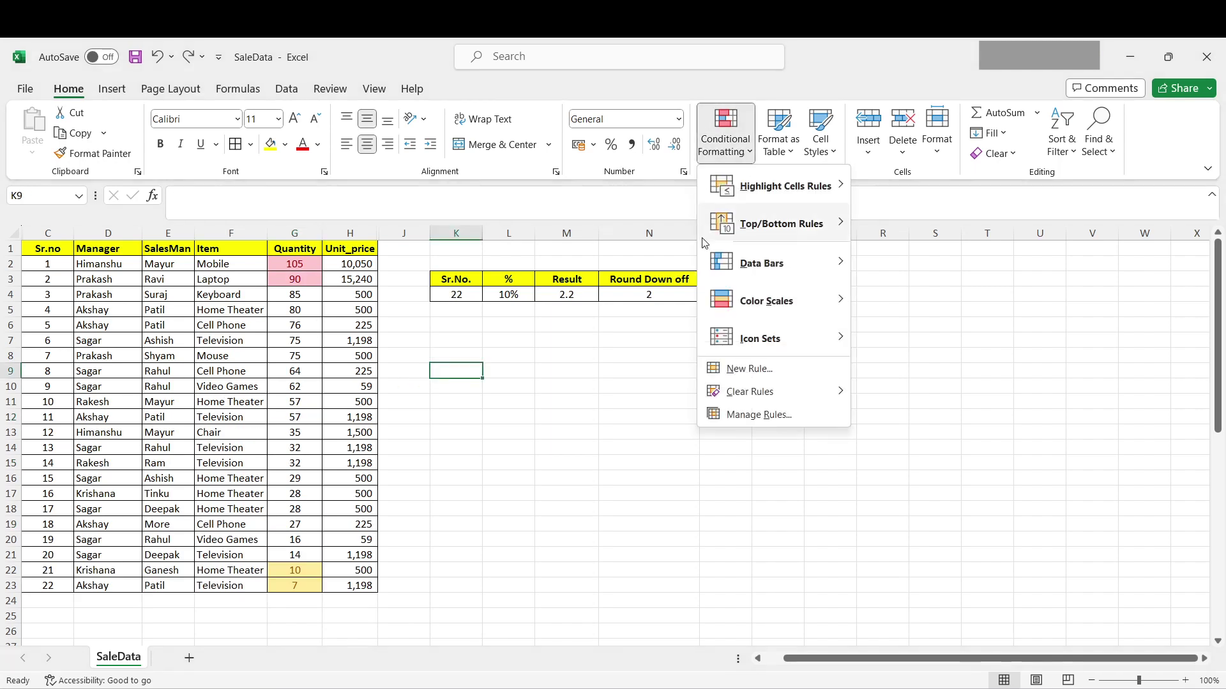
left_click(403, 339)
Change the Cell Phone quantity in G6 to 150 and check its highlighting
left_click(301, 326)
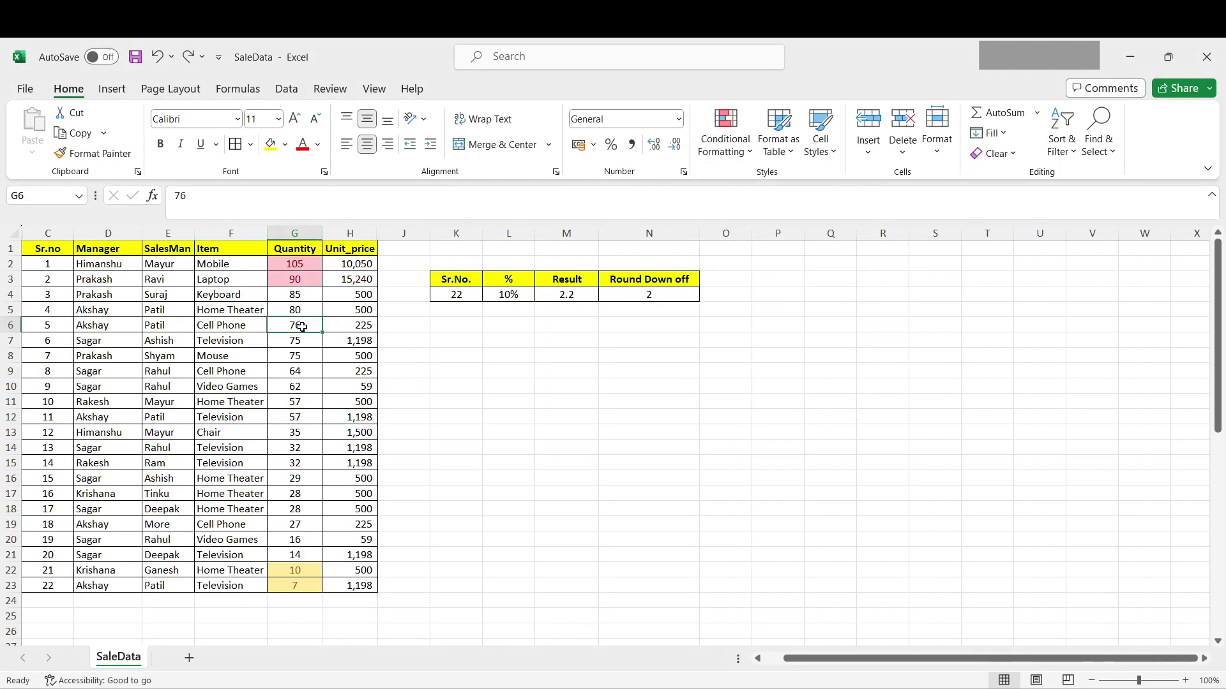
type("150")
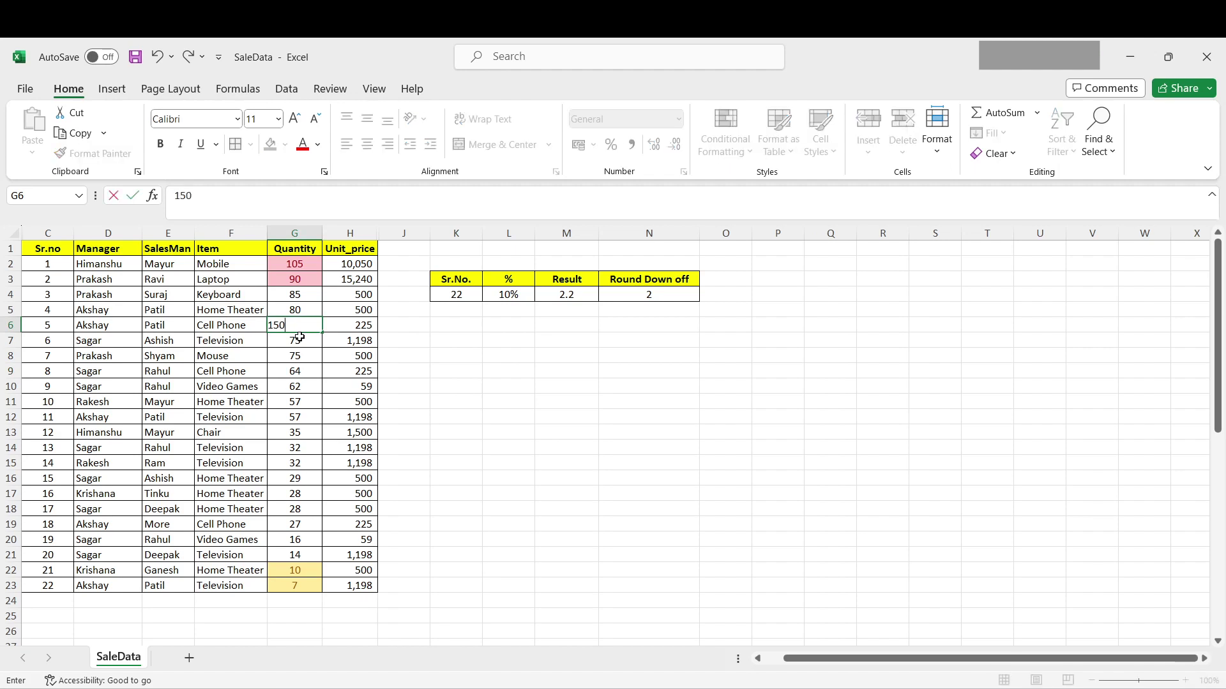
key("Return")
left_click(296, 327)
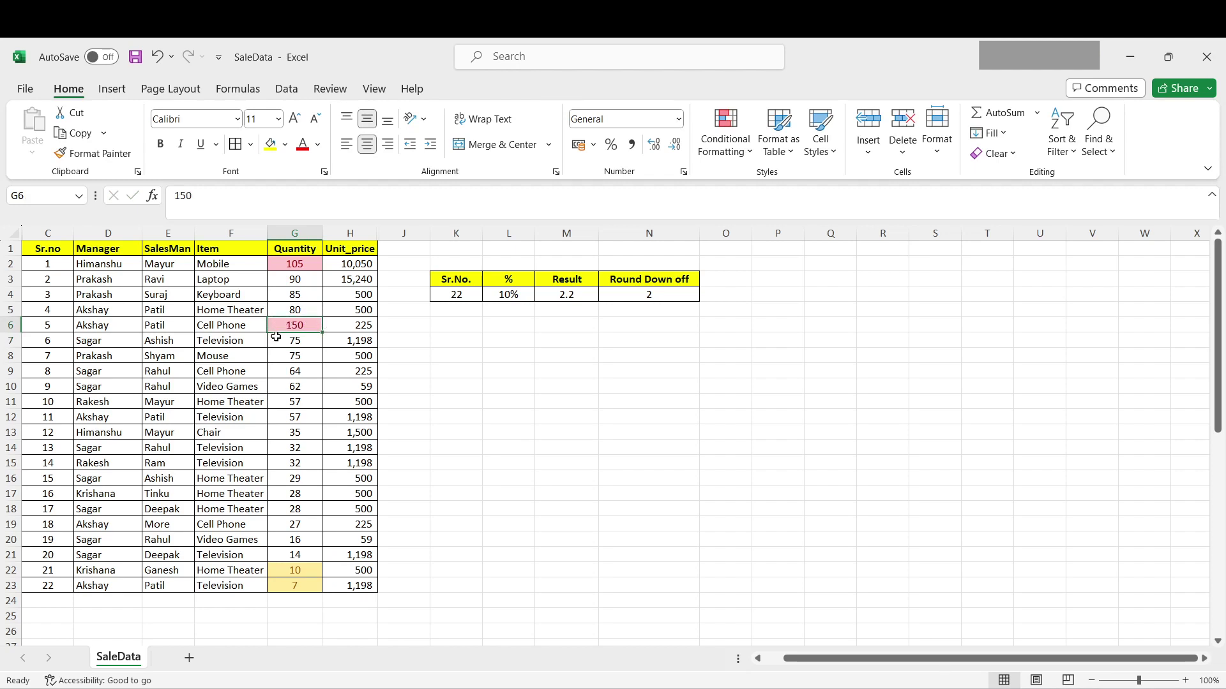
Change the Mouse quantity in G8 to 5 and check its highlighting
key("Down")
key("Down")
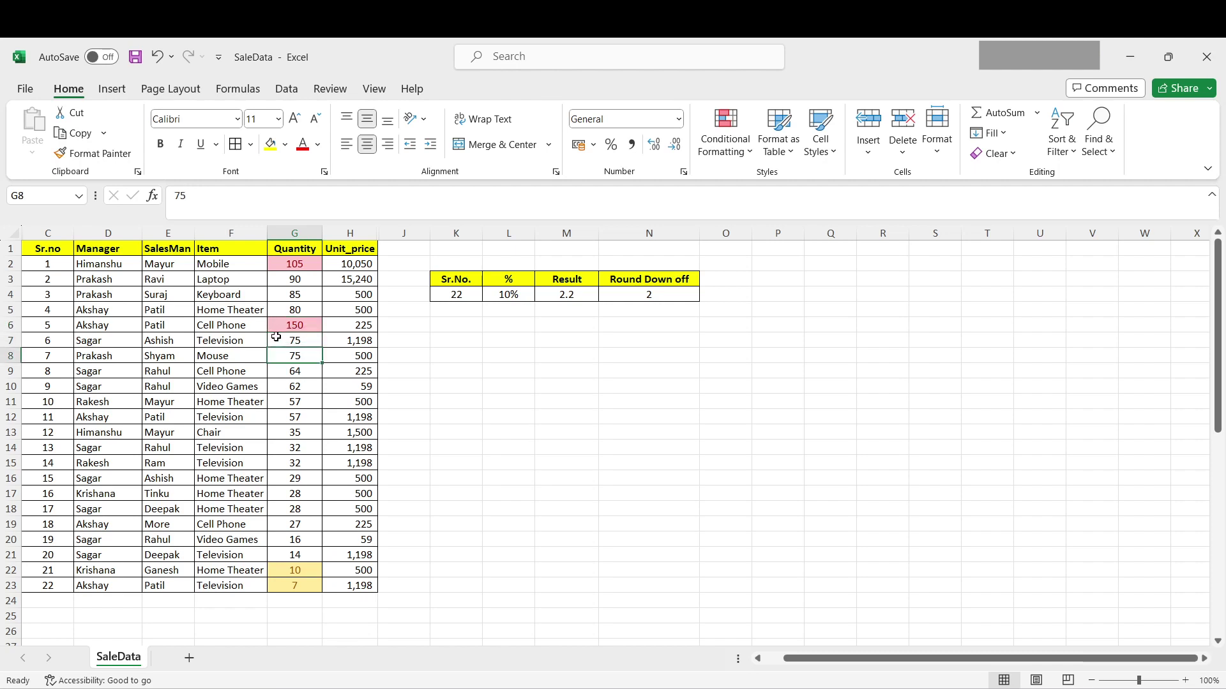
type("5")
key("Return")
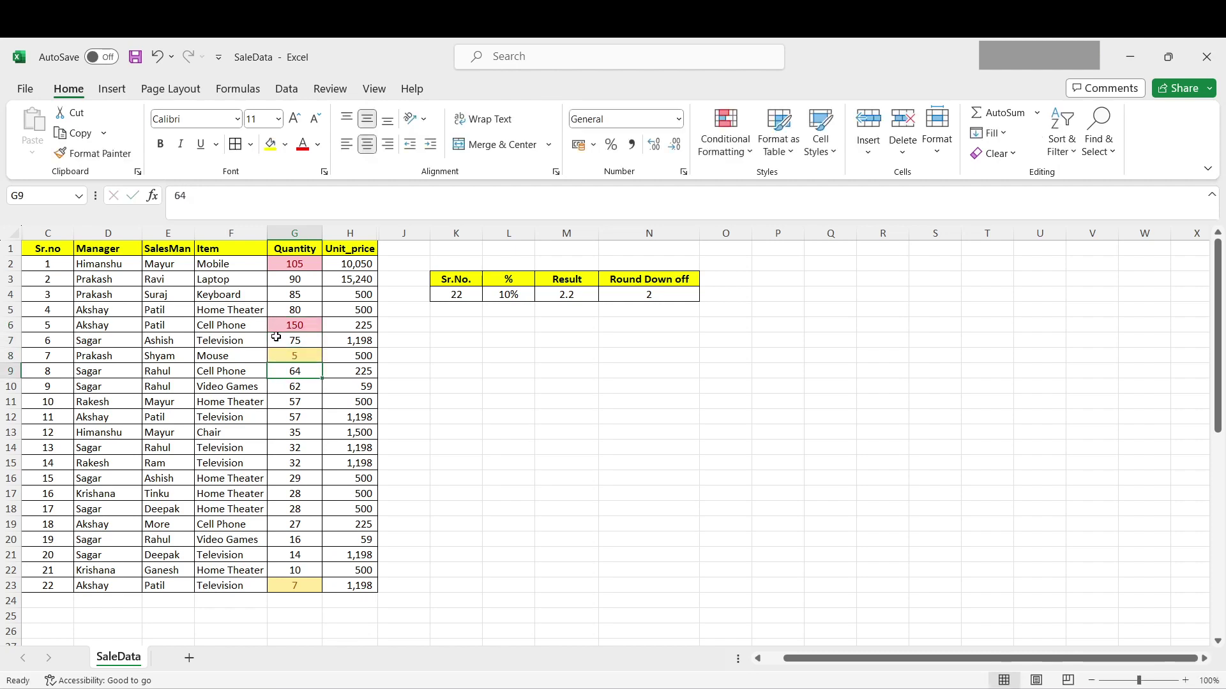
left_click(304, 355)
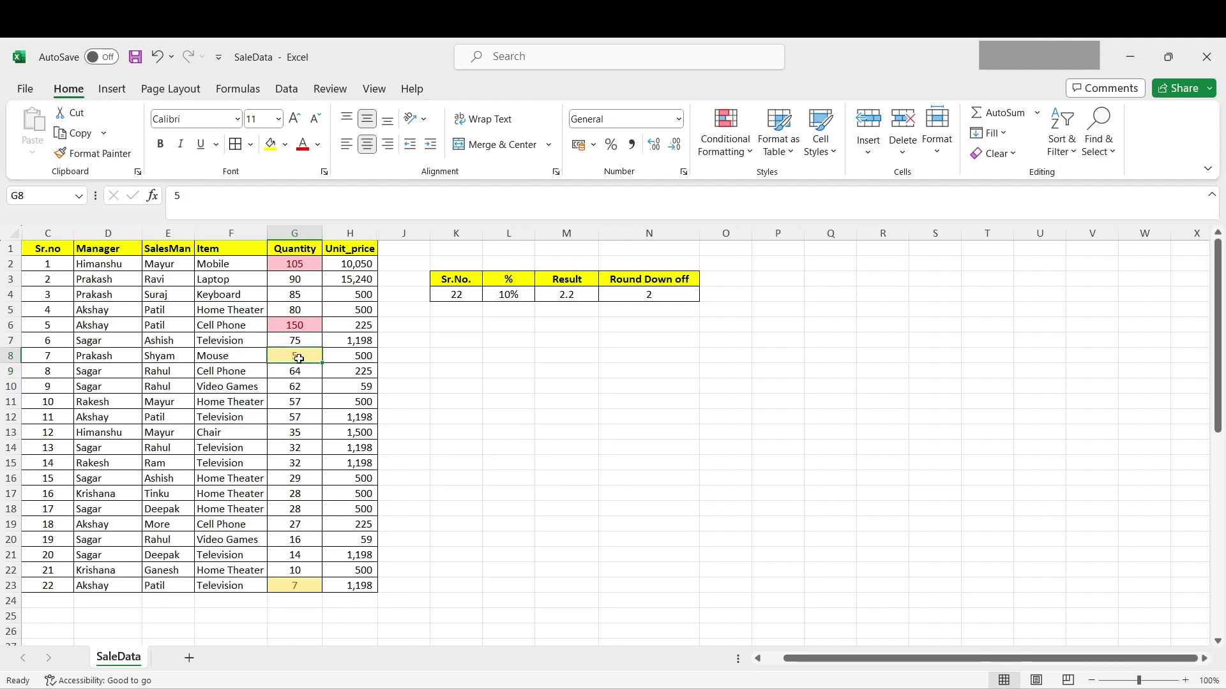
Clear the conditional formatting rules from the entire sheet
left_click(725, 142)
mouse_move(835, 214)
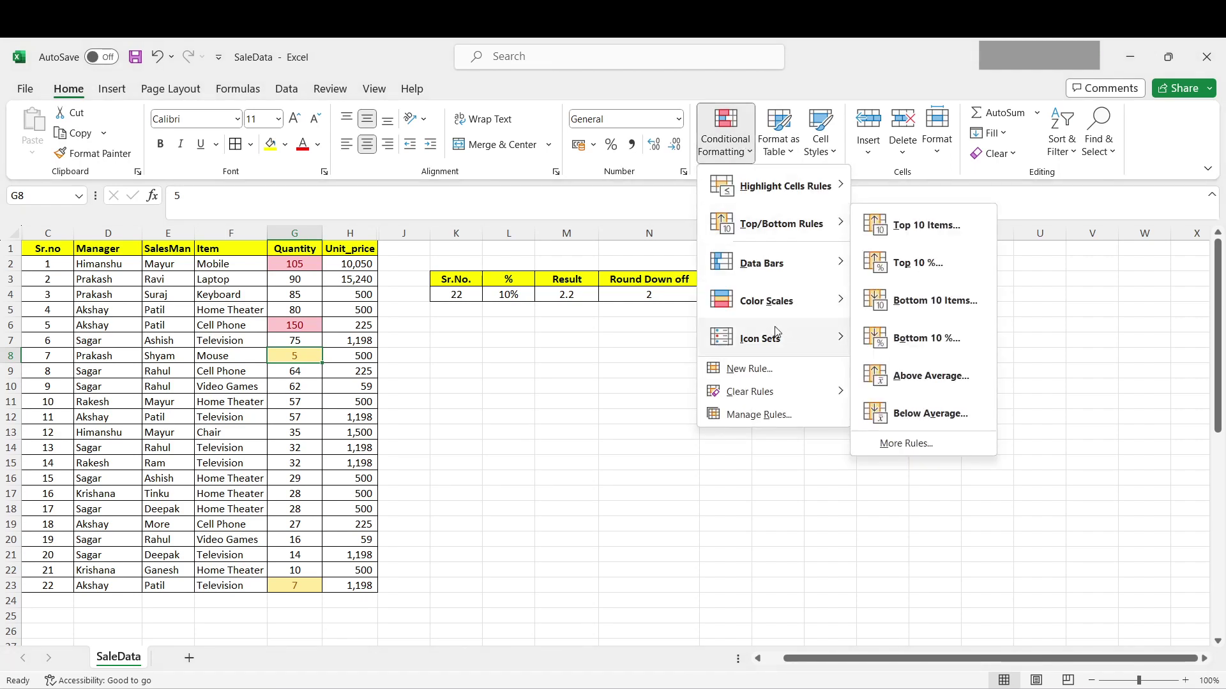
mouse_move(776, 391)
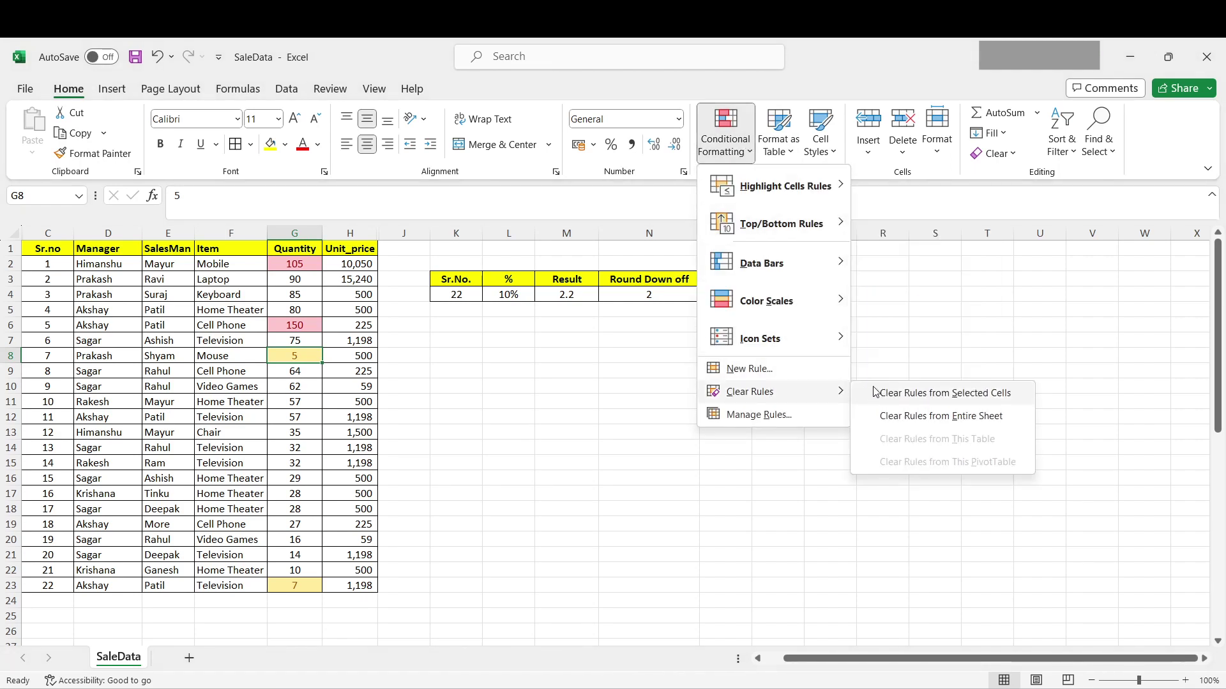
left_click(897, 416)
Calculate the average of the Quantity column in G25 with AutoSum's Average function and check its formula
left_click(299, 264)
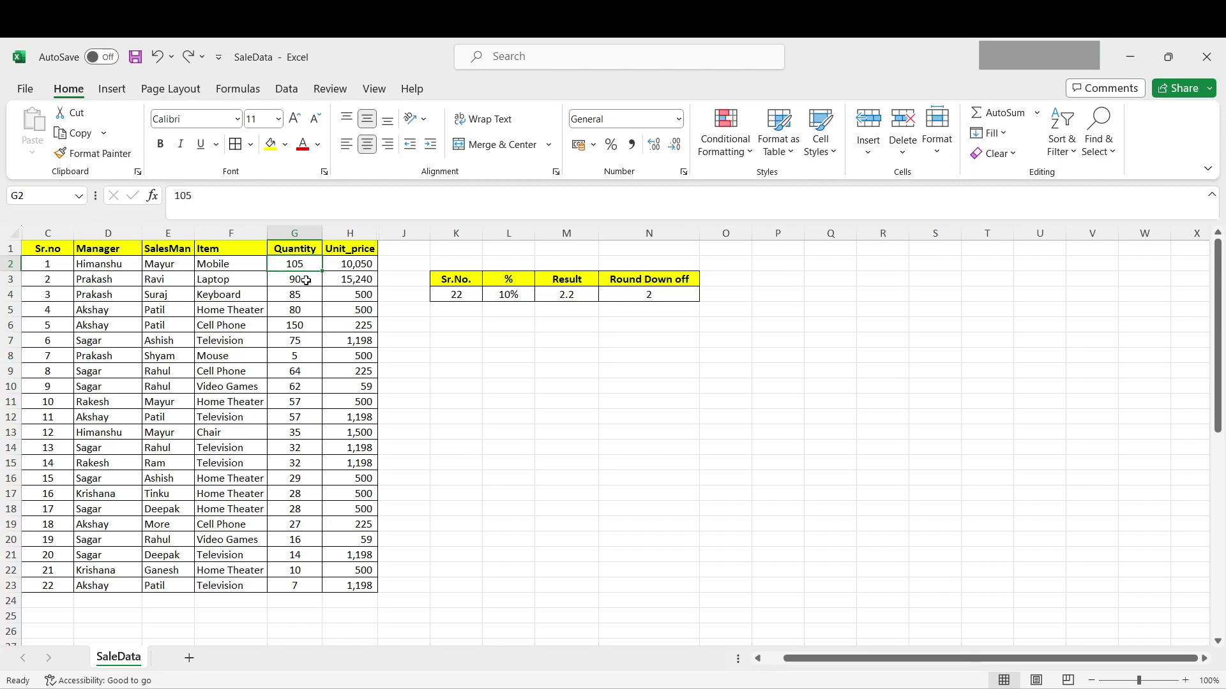
left_click_drag(297, 265, 295, 586)
left_click_drag(295, 262, 282, 613)
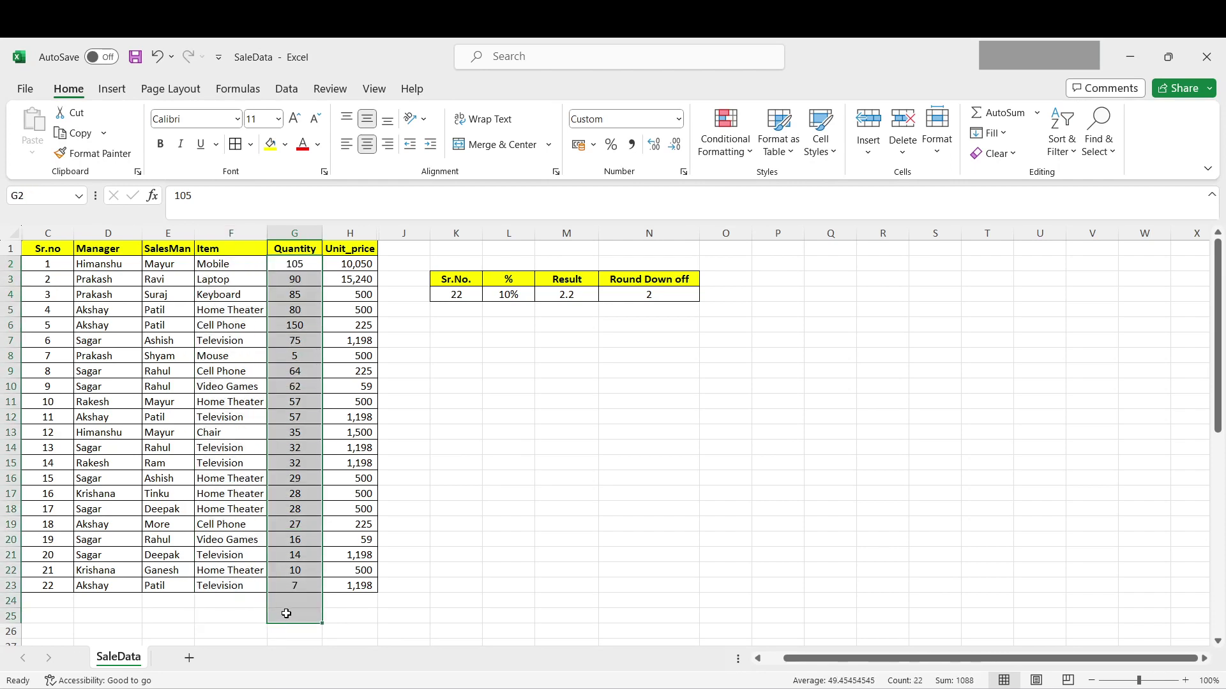
left_click(1035, 114)
left_click(1007, 156)
left_click(542, 565)
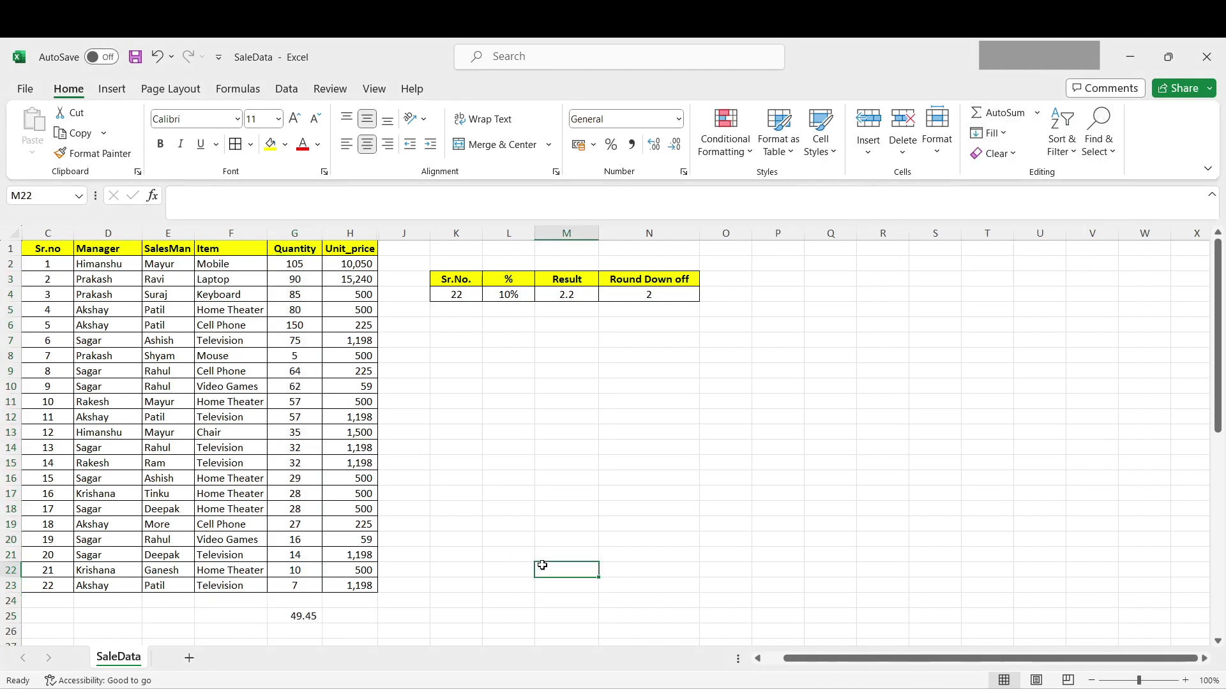
left_click(281, 618)
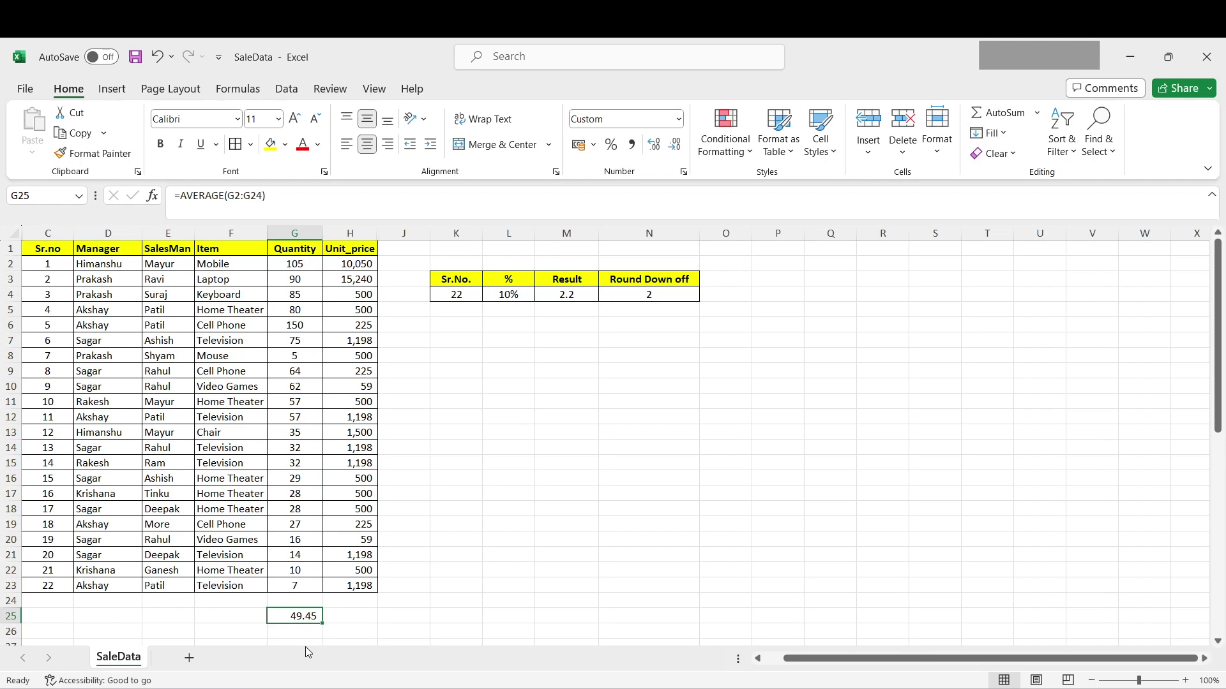
Highlight the above-average quantities in G2:G23 with Light Red Fill with Dark Red Text and compare them with the average in G25
left_click_drag(293, 265, 291, 593)
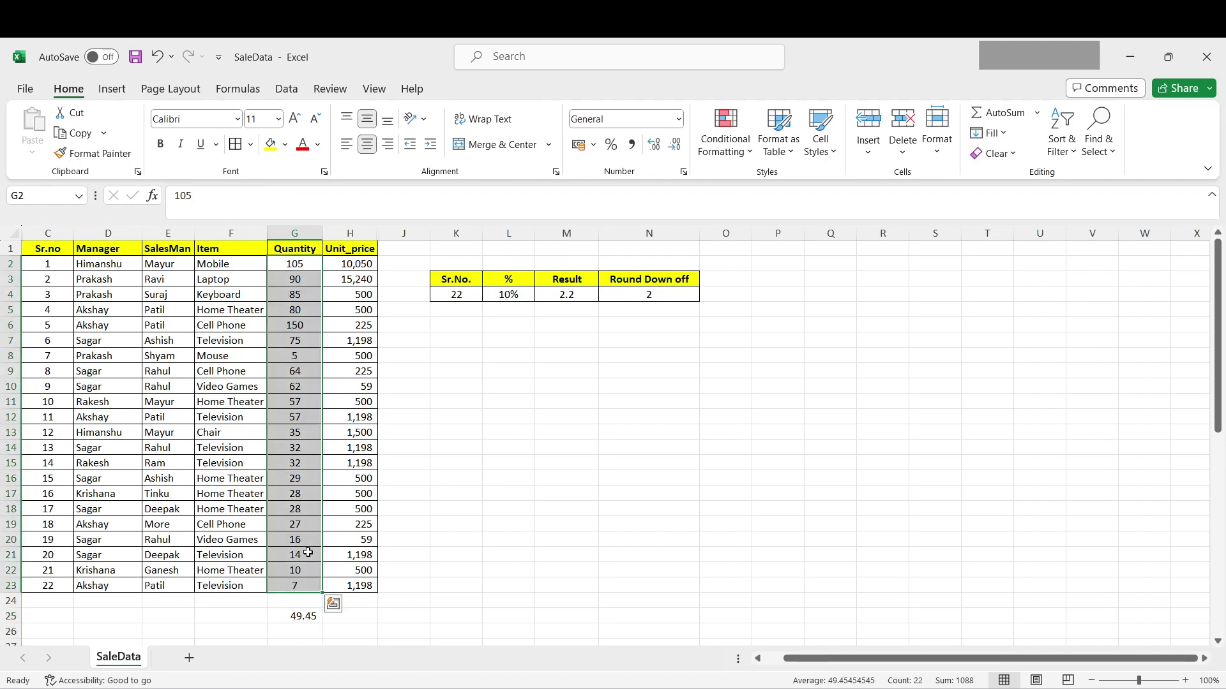
left_click(724, 146)
mouse_move(830, 227)
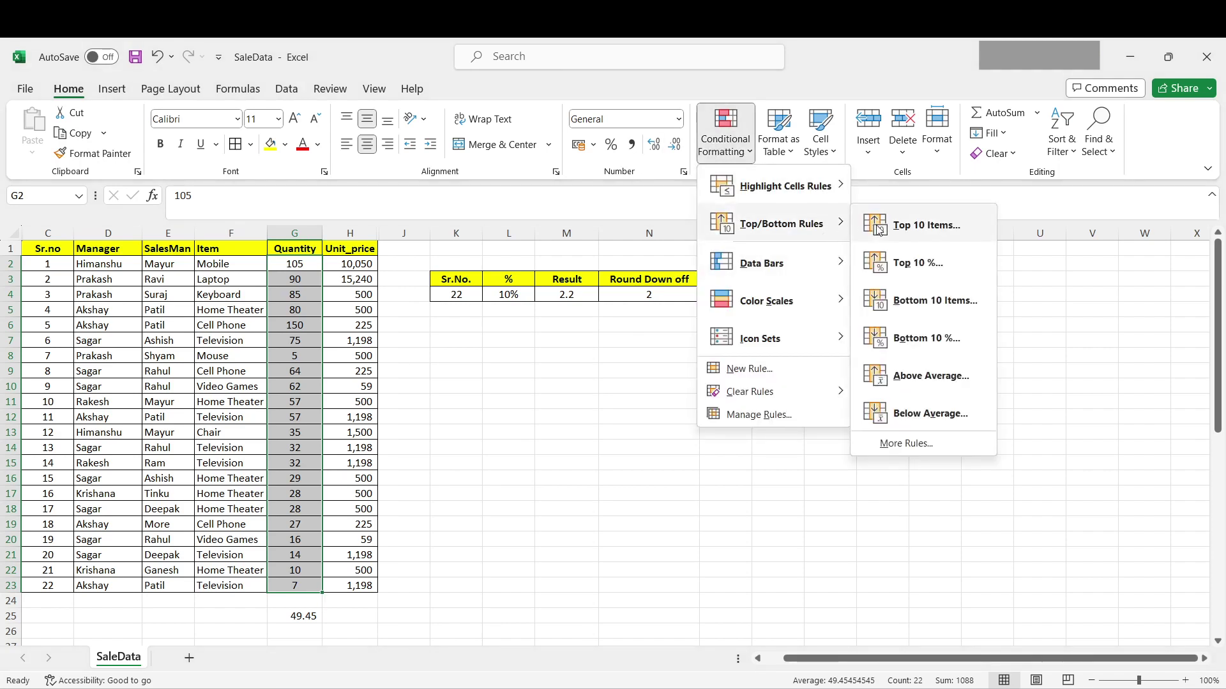
left_click(909, 382)
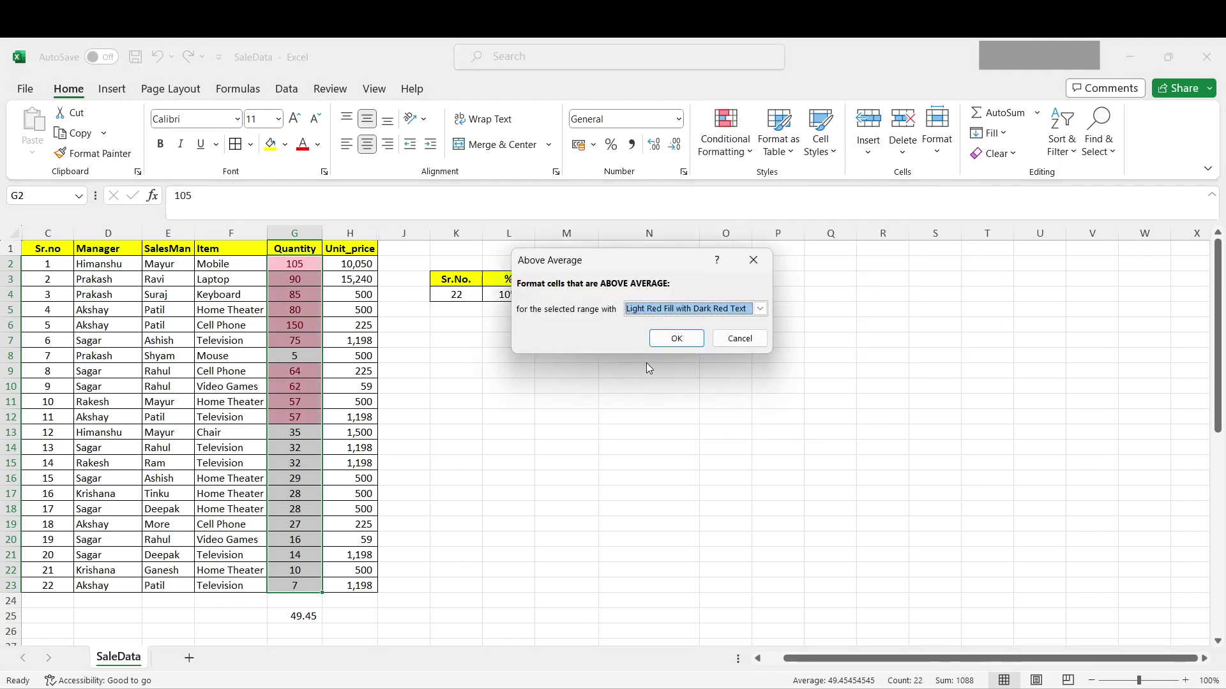
left_click(659, 341)
left_click(435, 505)
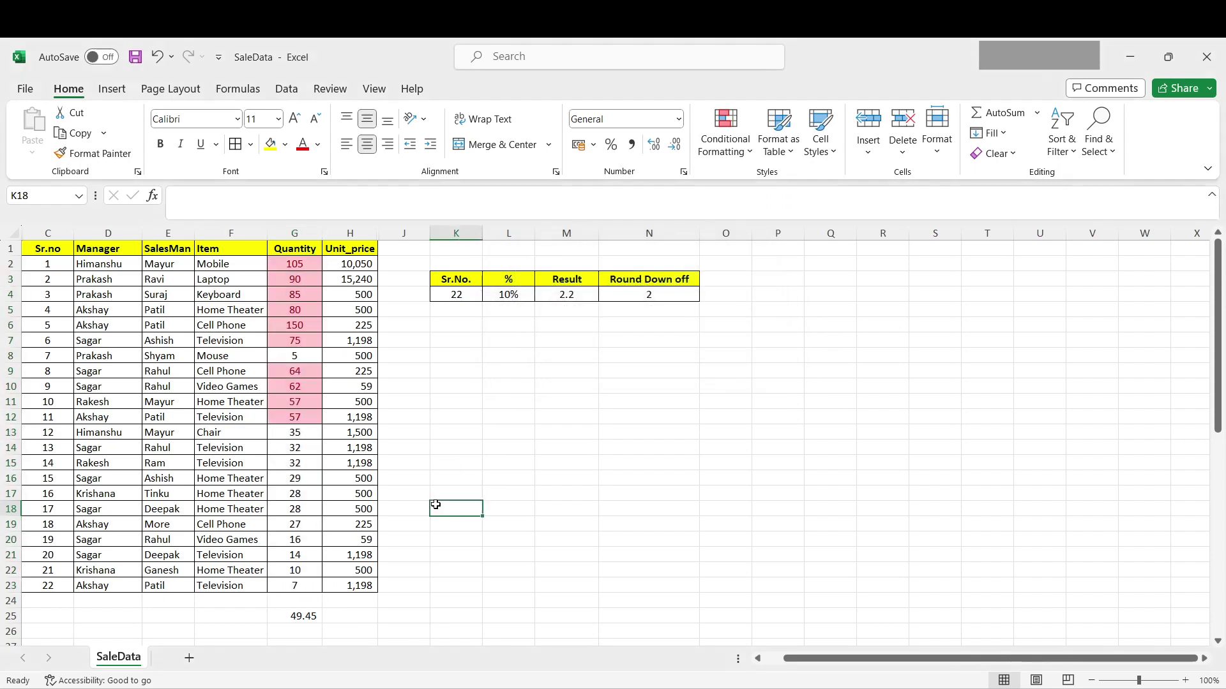
left_click(303, 619)
Highlight the below-average quantities in G2:G23 with Yellow Fill with Dark Yellow Text and review the highlighted cells
left_click_drag(303, 418, 295, 586)
left_click(311, 374)
left_click(738, 149)
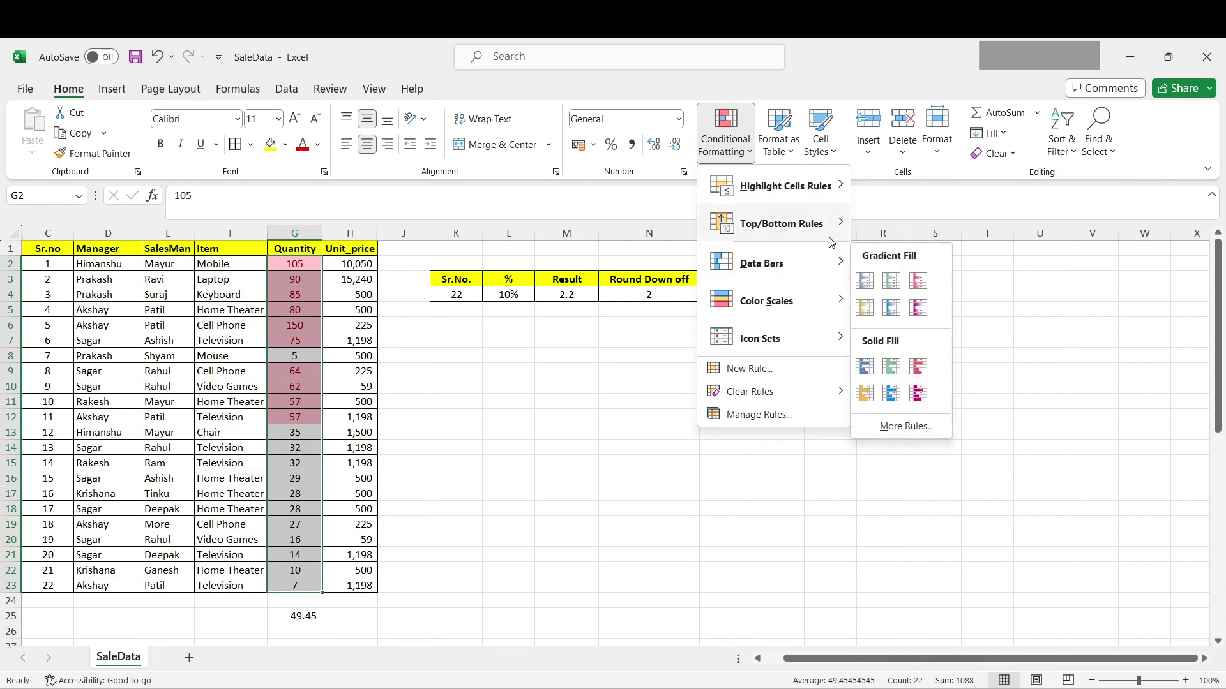
mouse_move(839, 224)
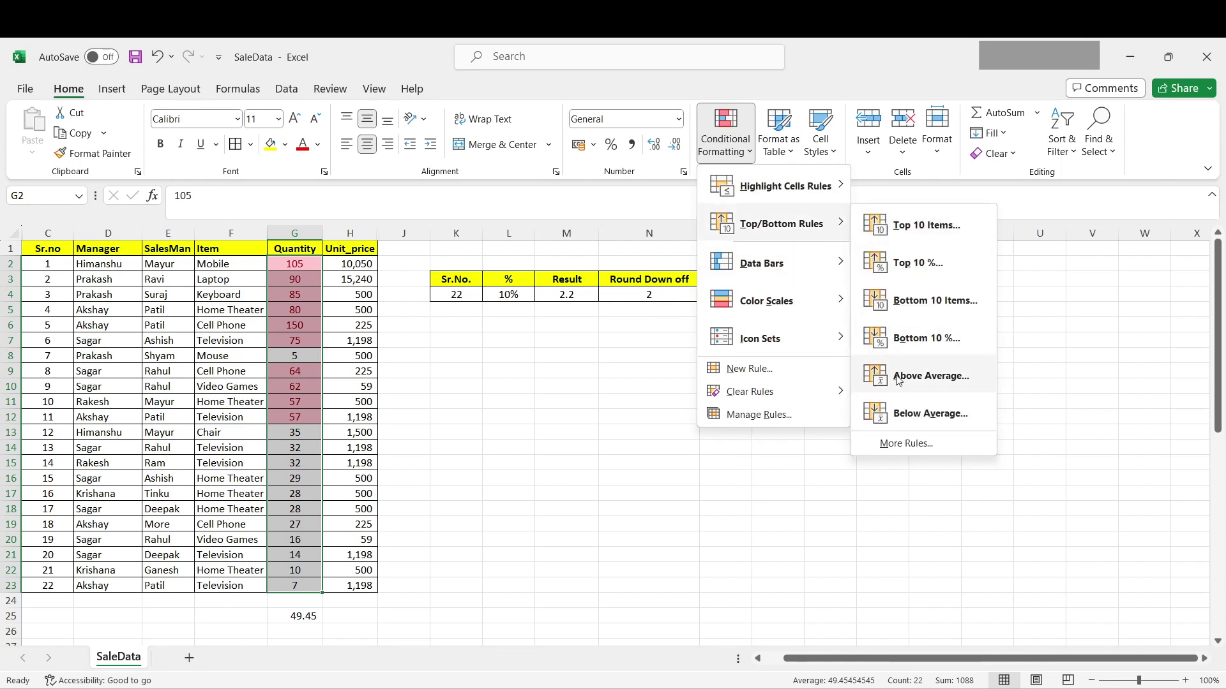
left_click(912, 414)
left_click(760, 309)
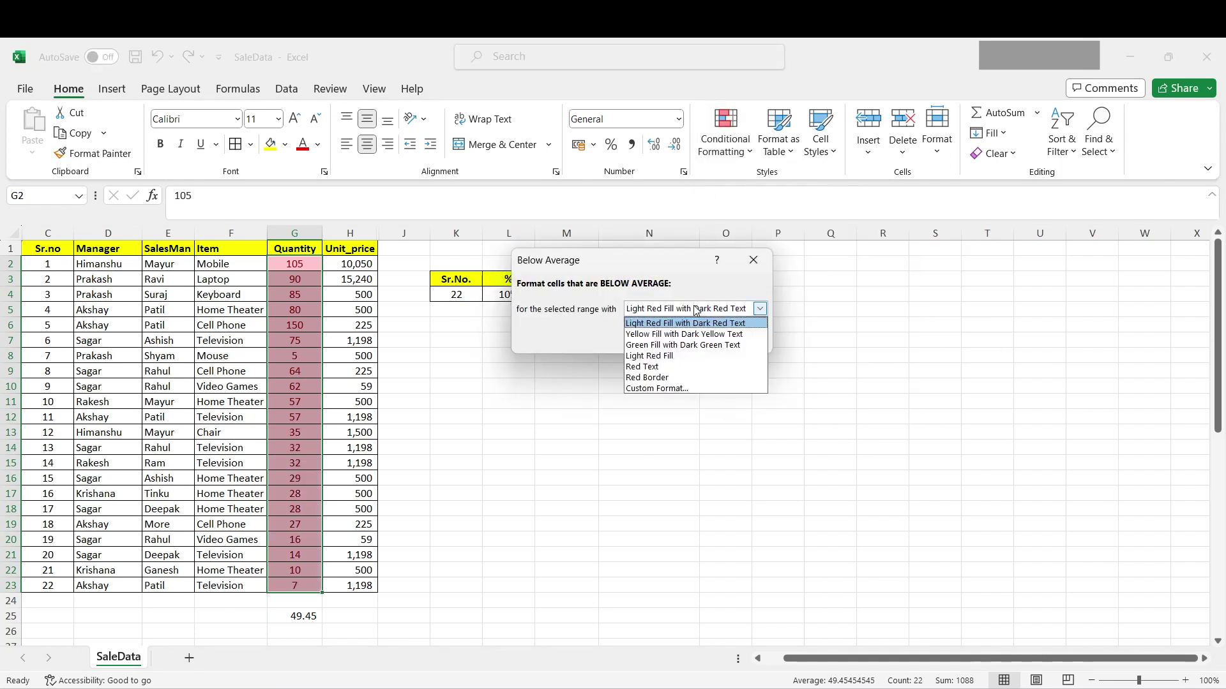
left_click(653, 333)
left_click(676, 339)
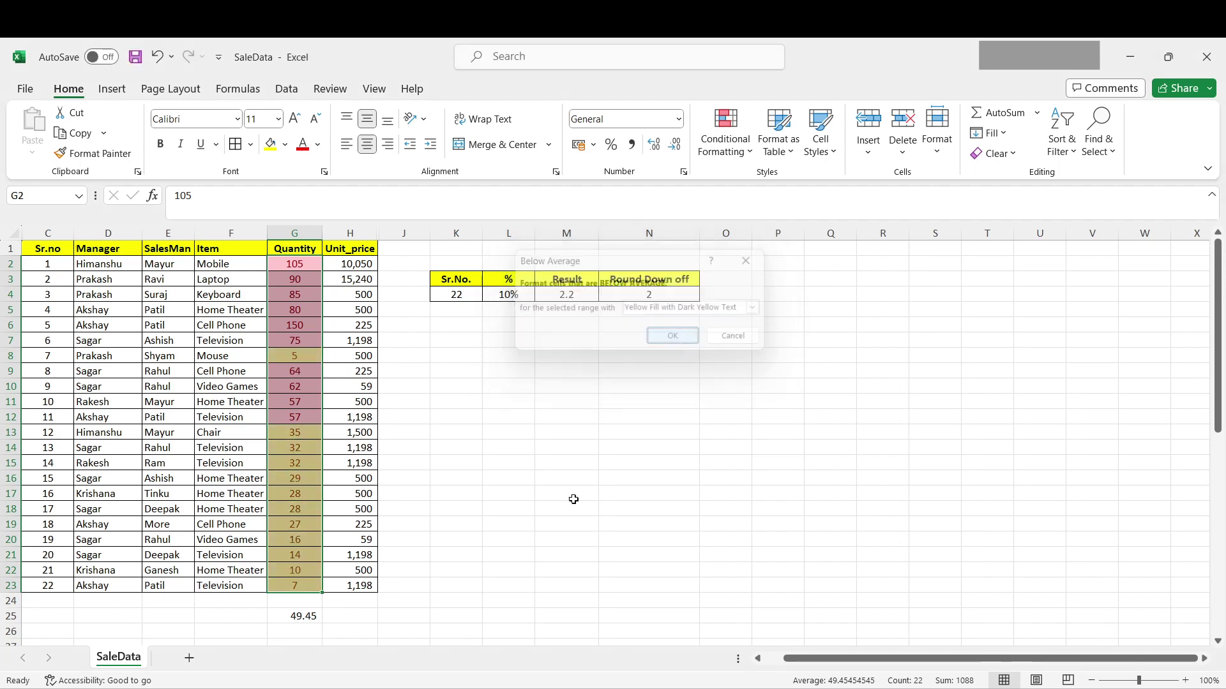
left_click(509, 540)
left_click(292, 340)
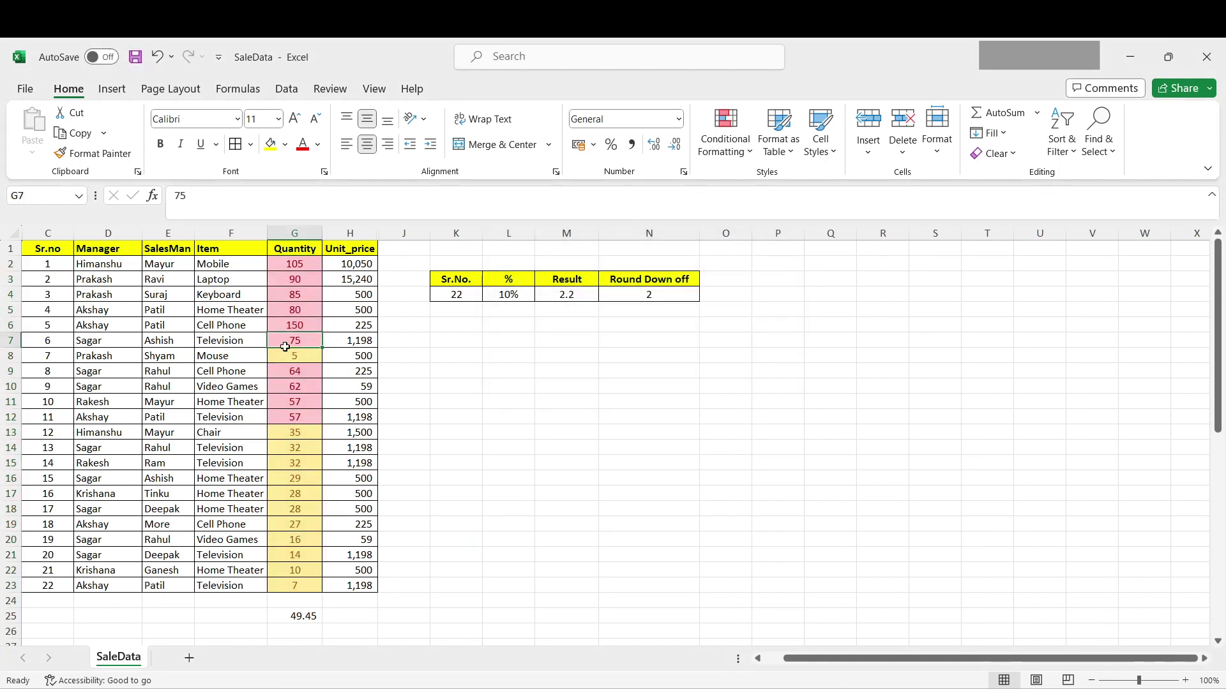
left_click_drag(292, 432, 292, 573)
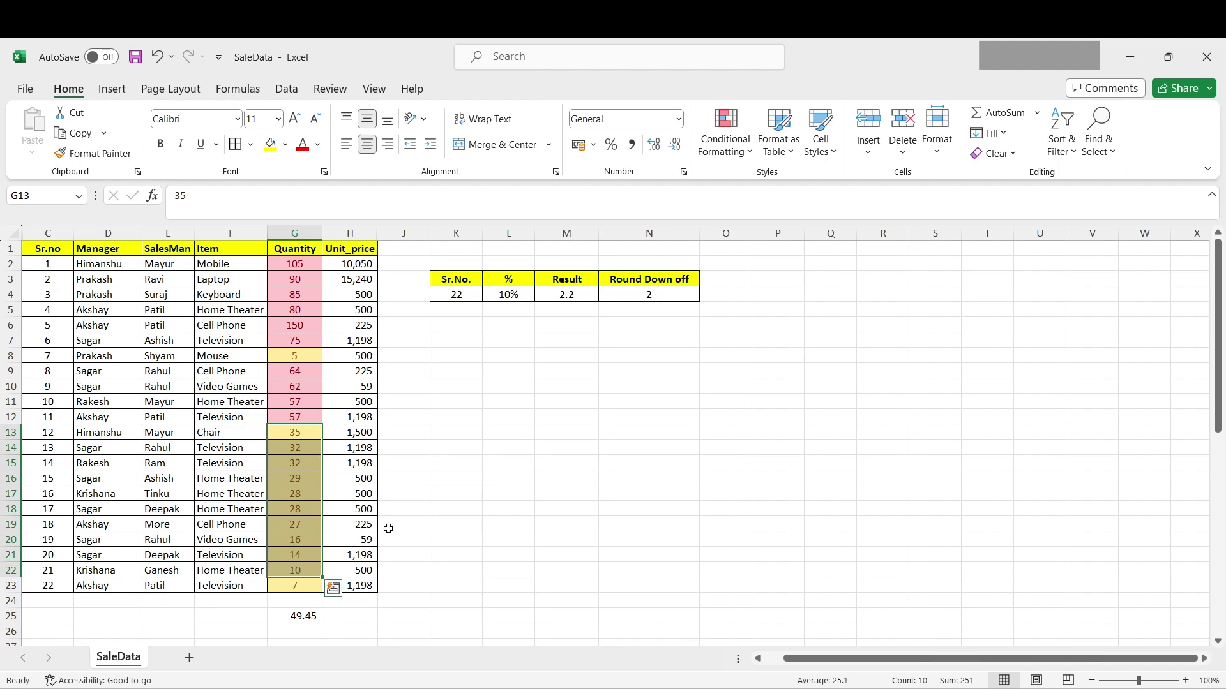
left_click(445, 535)
Change the Mouse quantity in G8 to 50 and check the average in G25
left_click(286, 354)
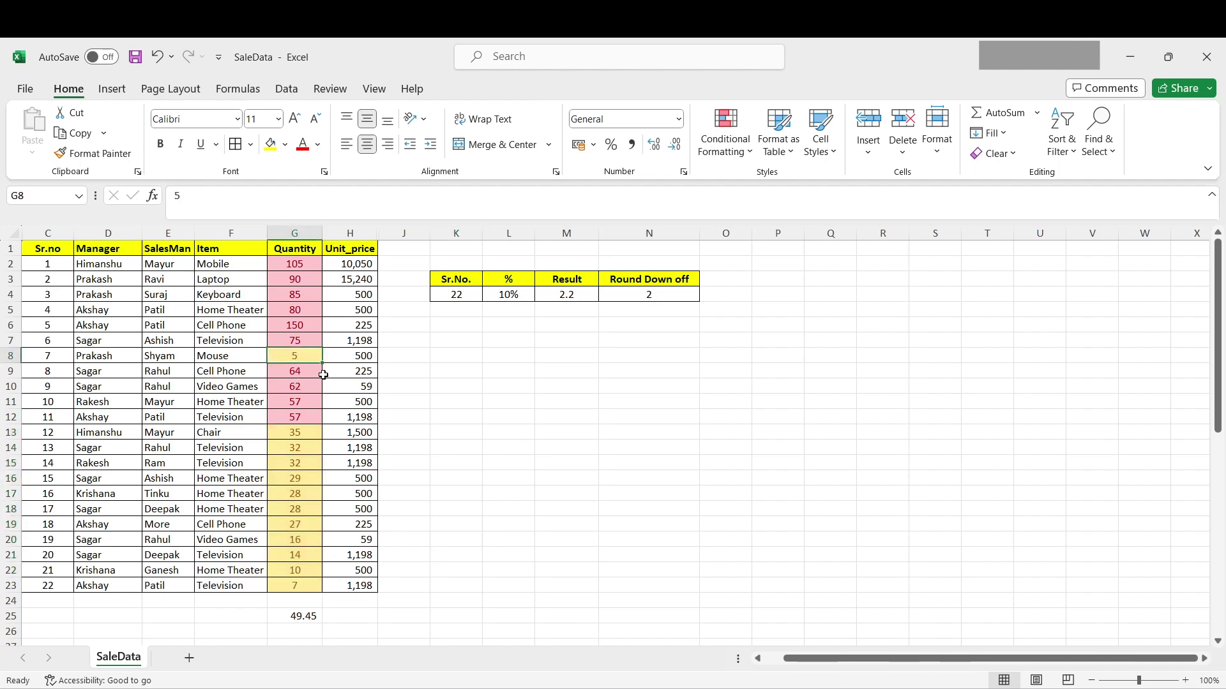
type("50")
key("Return")
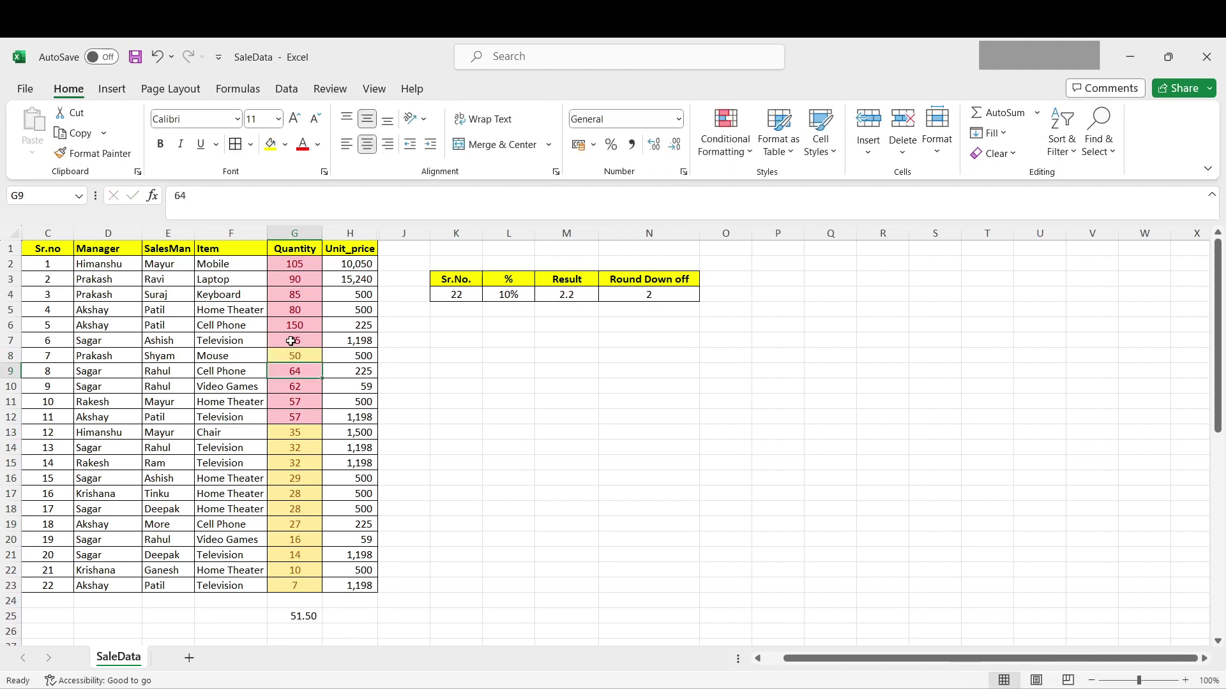
left_click(287, 625)
left_click(293, 614)
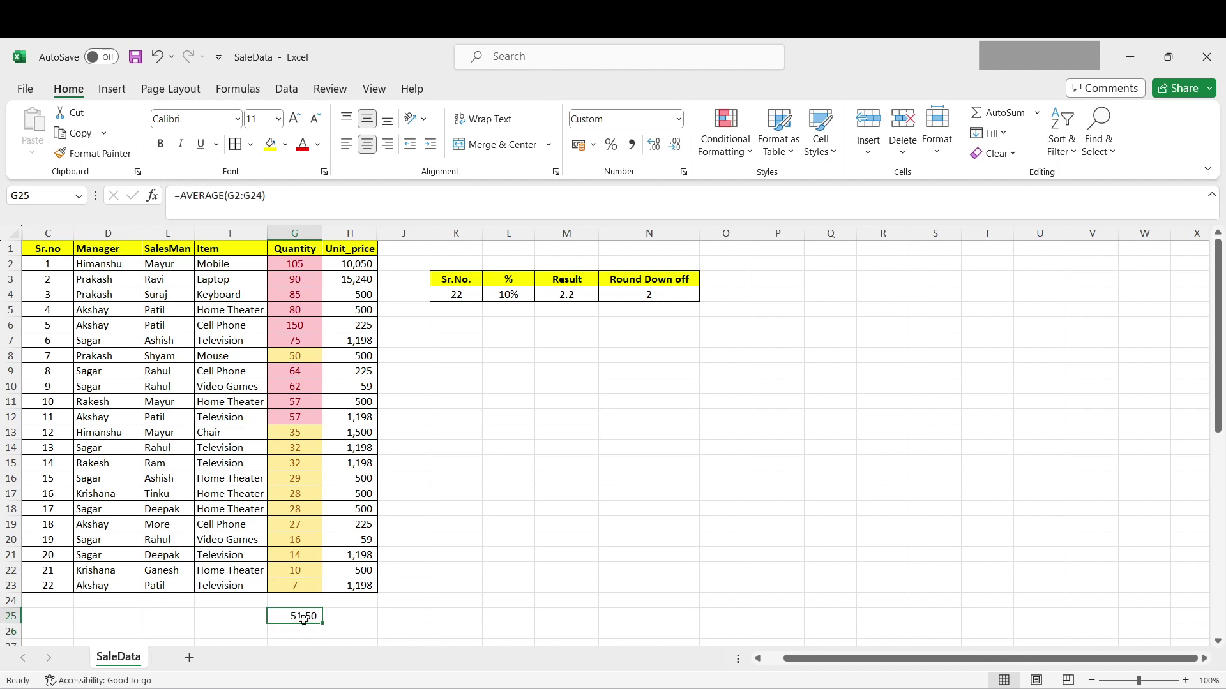
Change the Mouse quantity in G8 to 150, check the average in G25 and review the above- and below-average groups
left_click(296, 355)
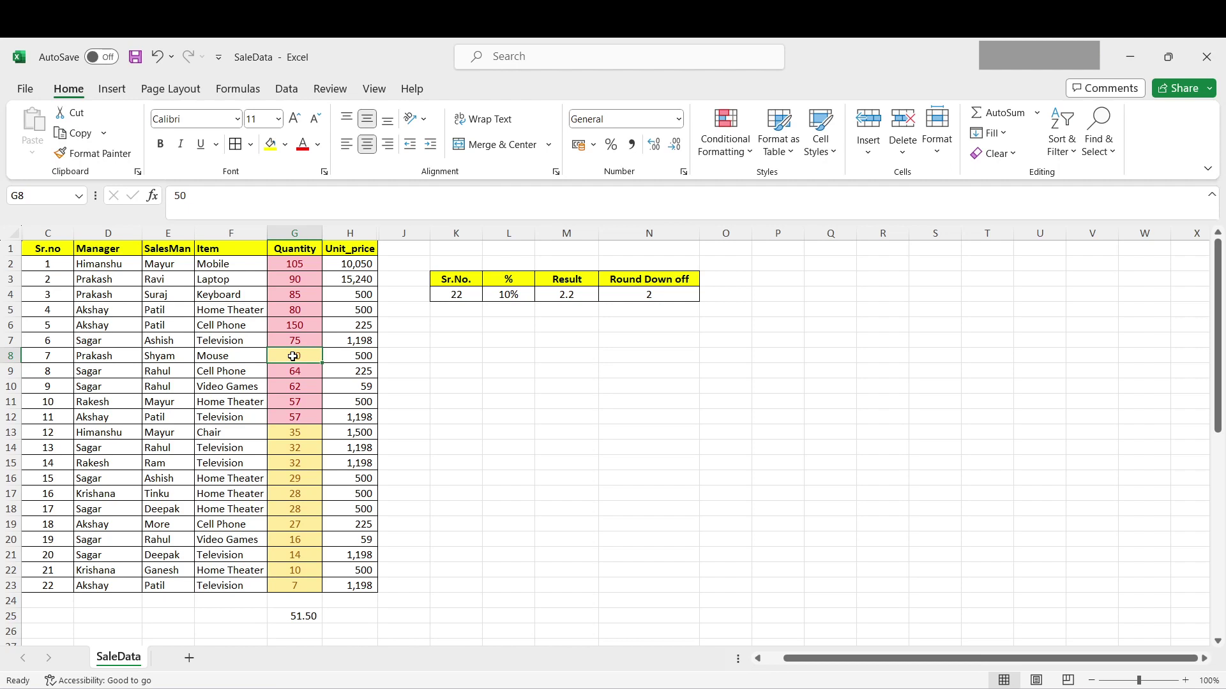
type("1")
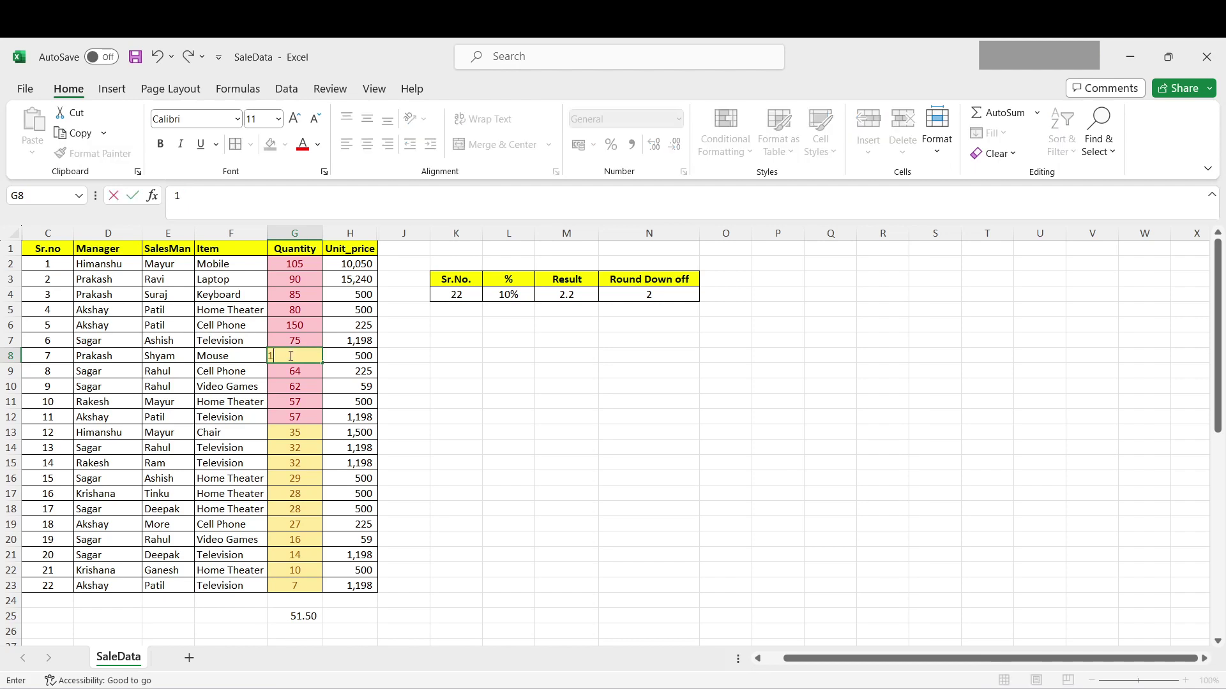
key("Return")
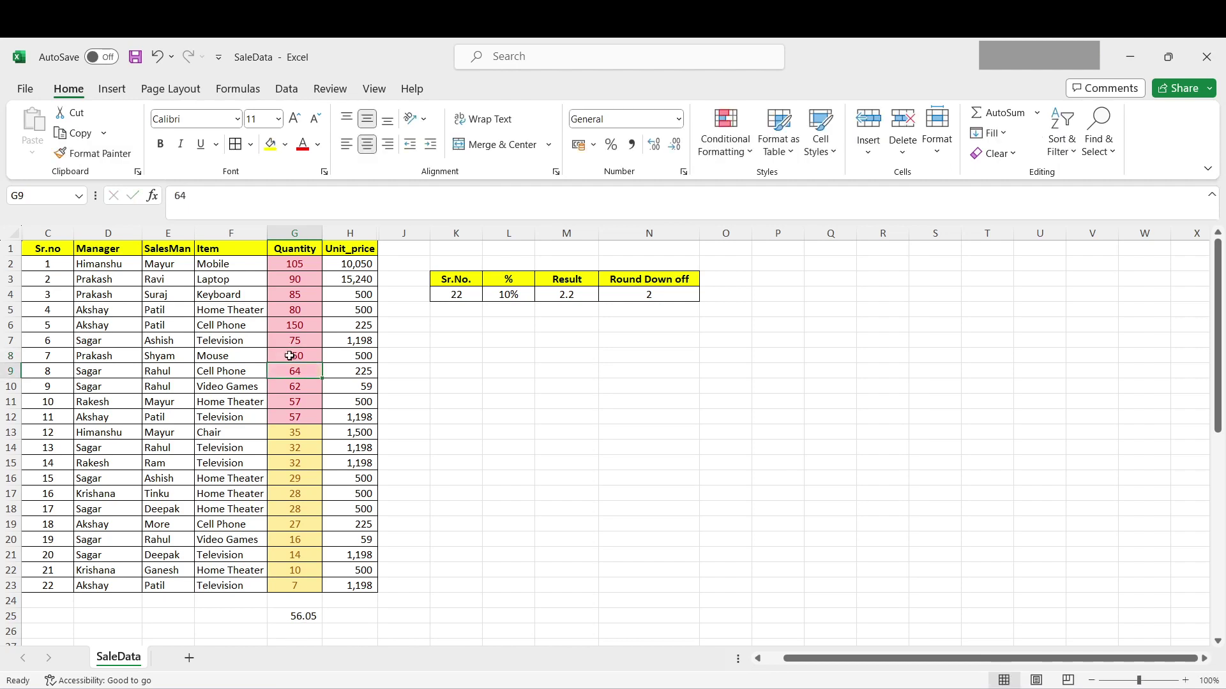
left_click(301, 617)
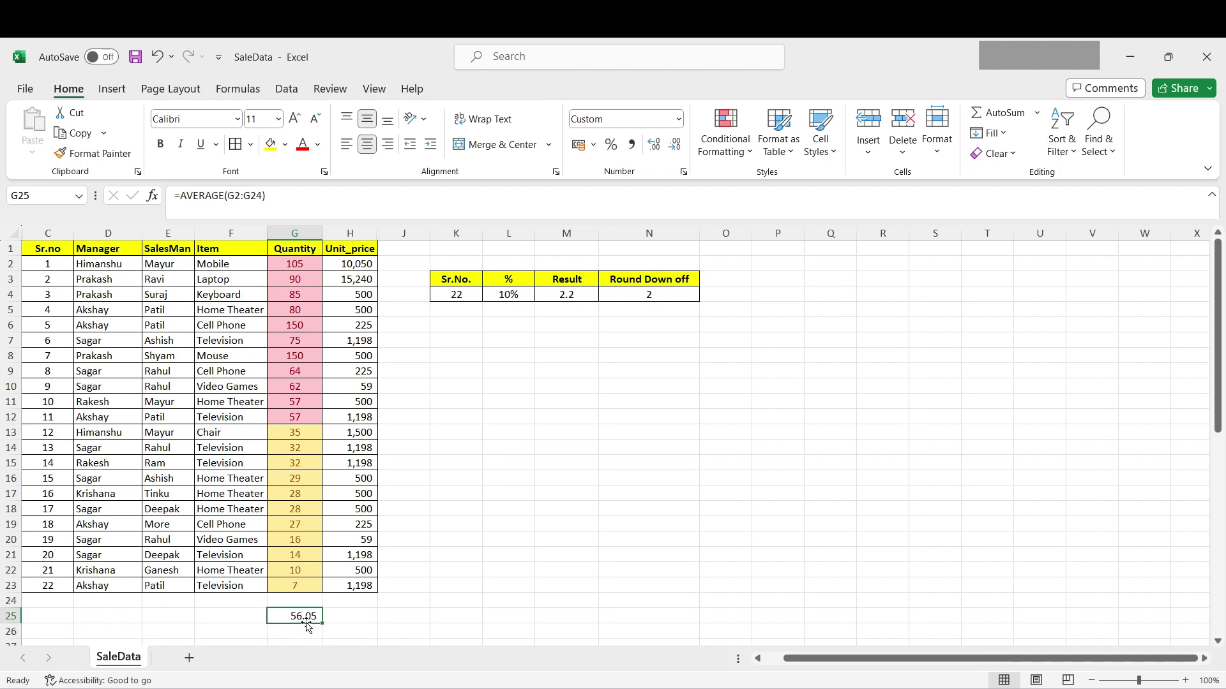
left_click(296, 355)
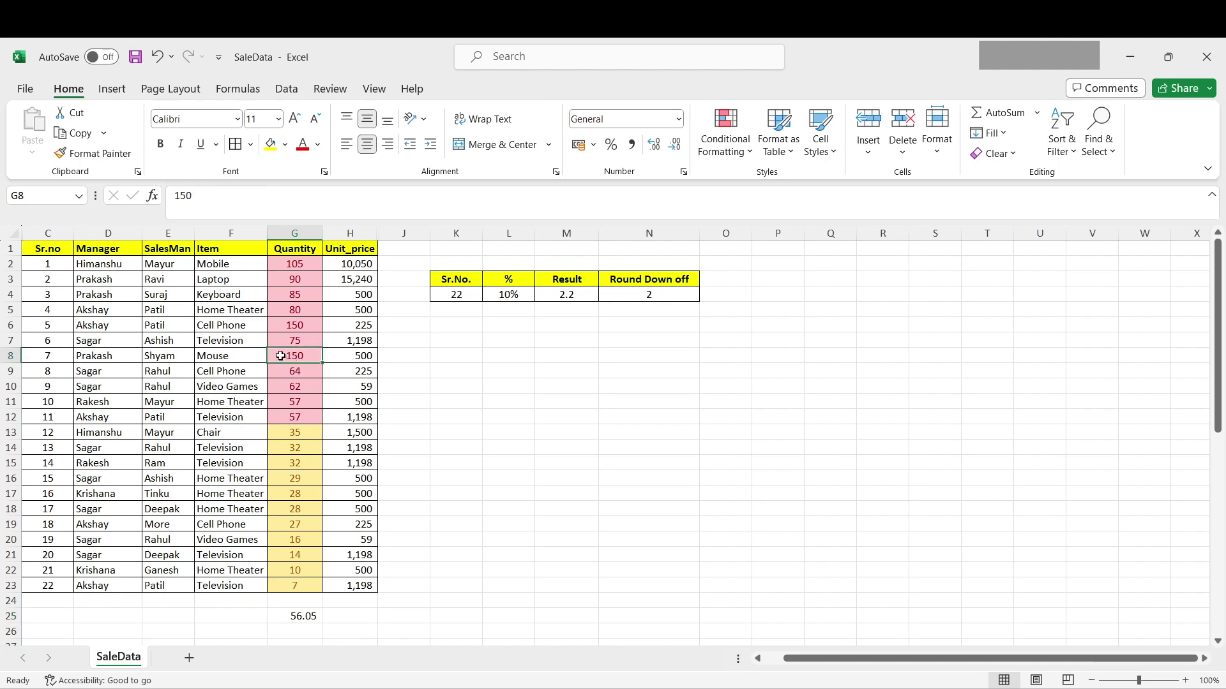
left_click_drag(287, 264, 286, 417)
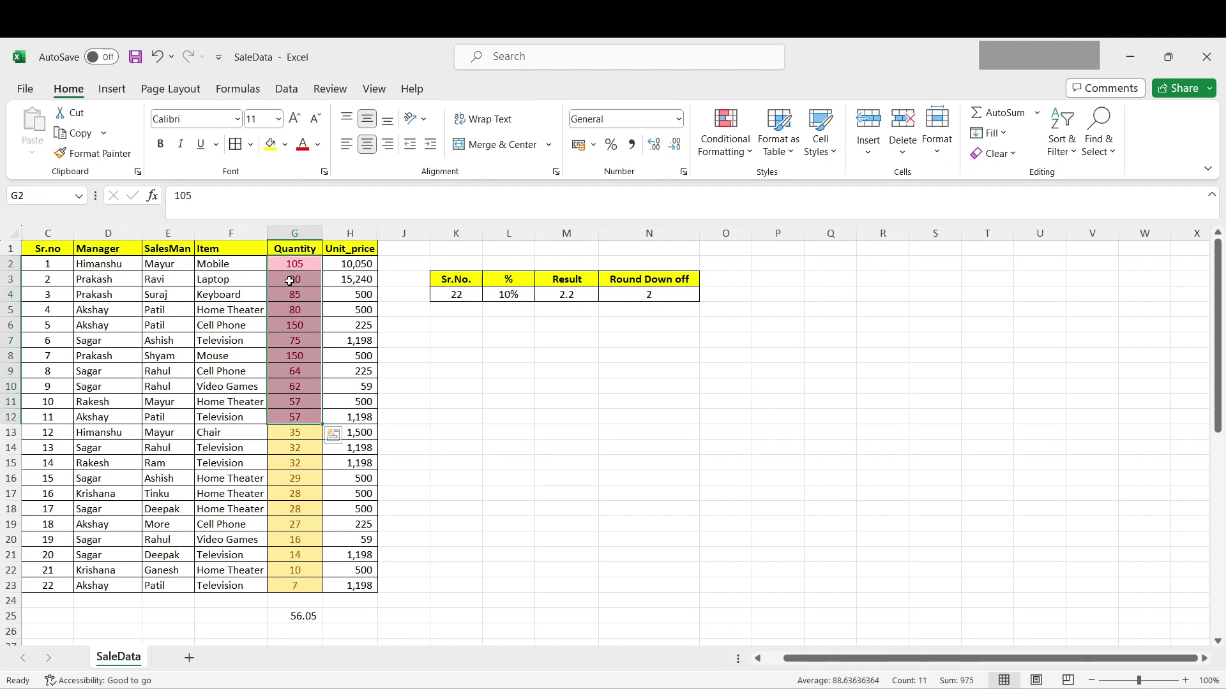
left_click_drag(295, 432, 296, 580)
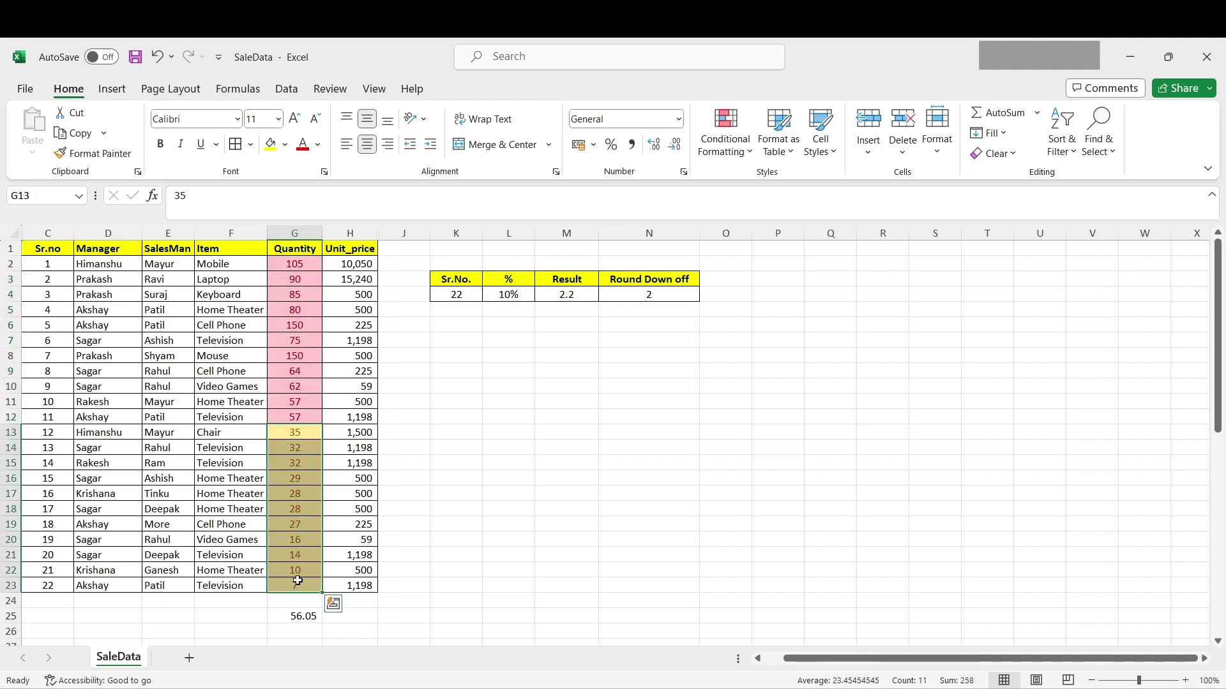
Change the Home Theater quantity in G17 to 150
left_click(297, 581)
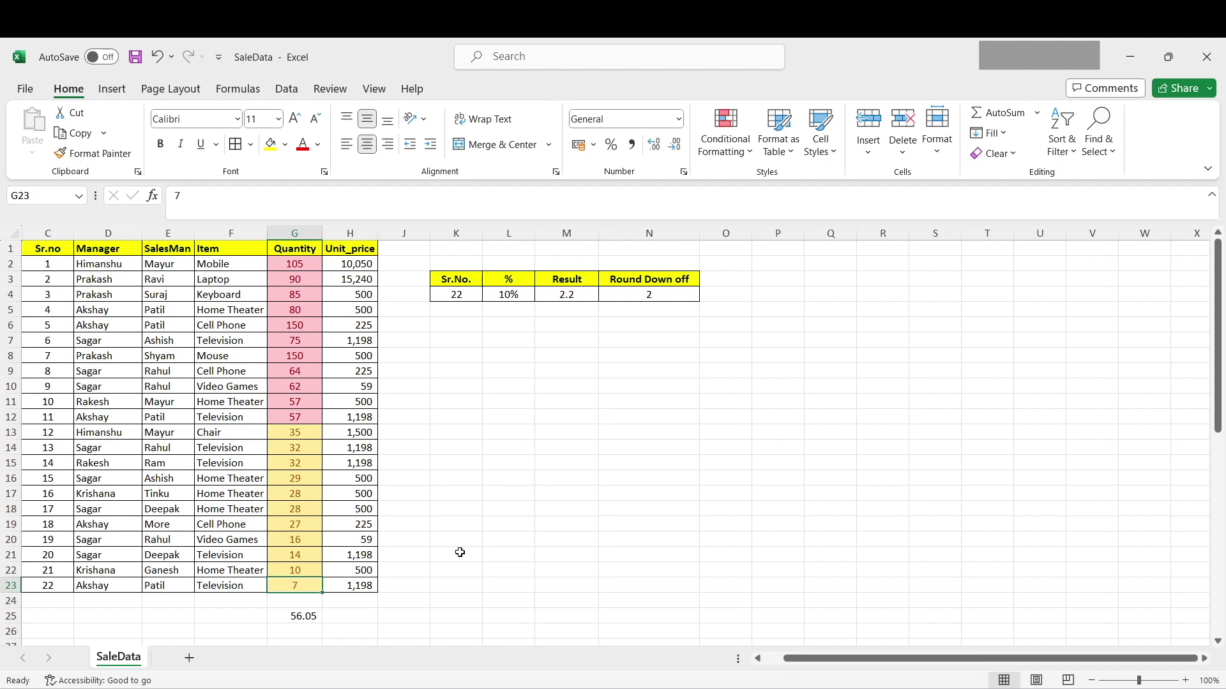
key("Up")
key("Up")
key("Up")
key("Up")
key("Up")
key("Up")
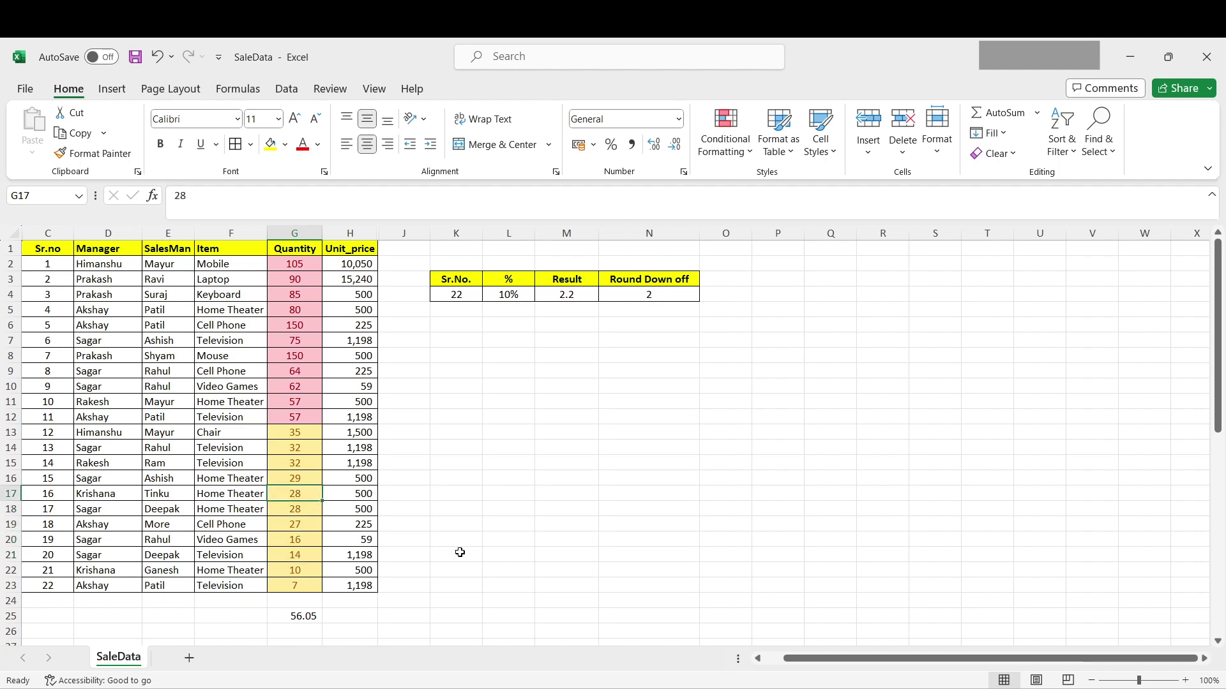
type("150")
key("Return")
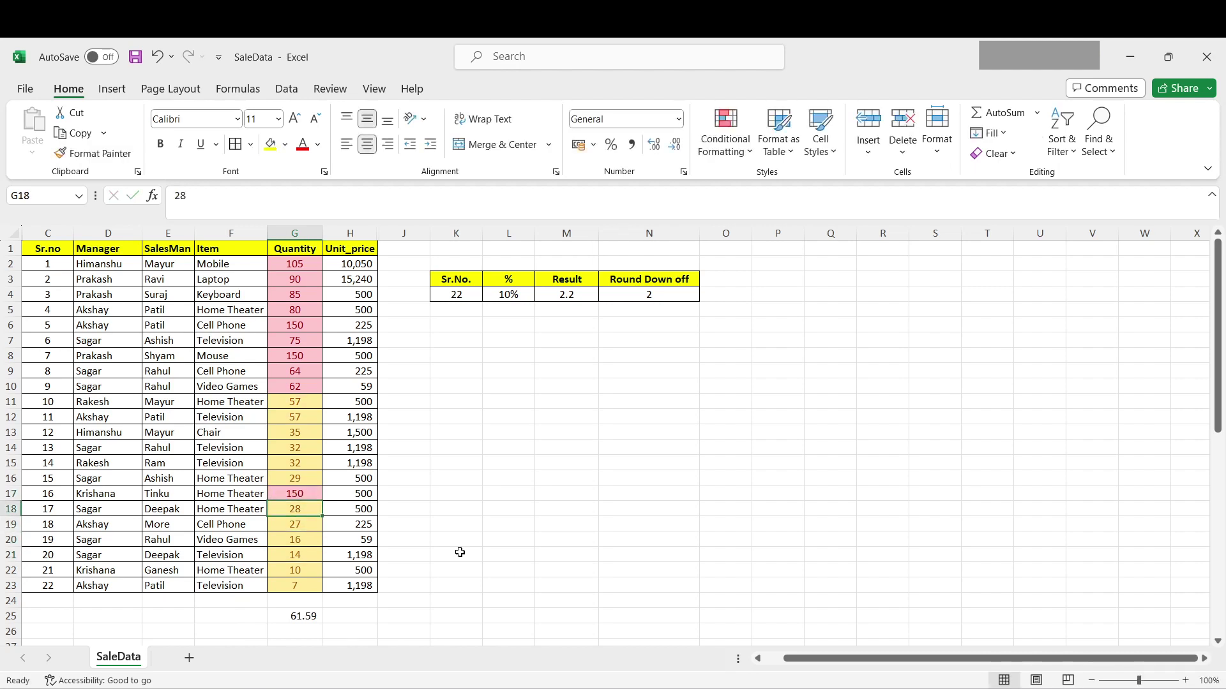
Change the Television quantity in G15 to 520 and check the highlighting up the Quantity column
key("Up")
key("Up")
key("Up")
type("520")
key("Return")
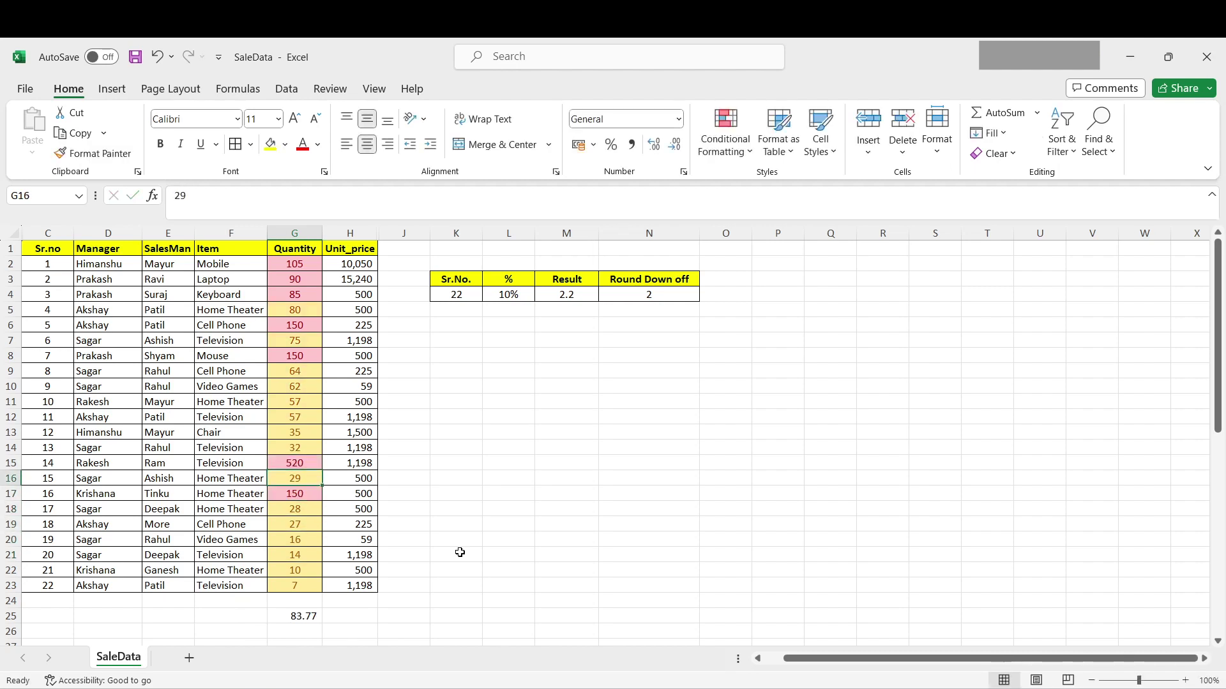
key("Up")
key("Up")
key("Up")
key("Up")
key("Up")
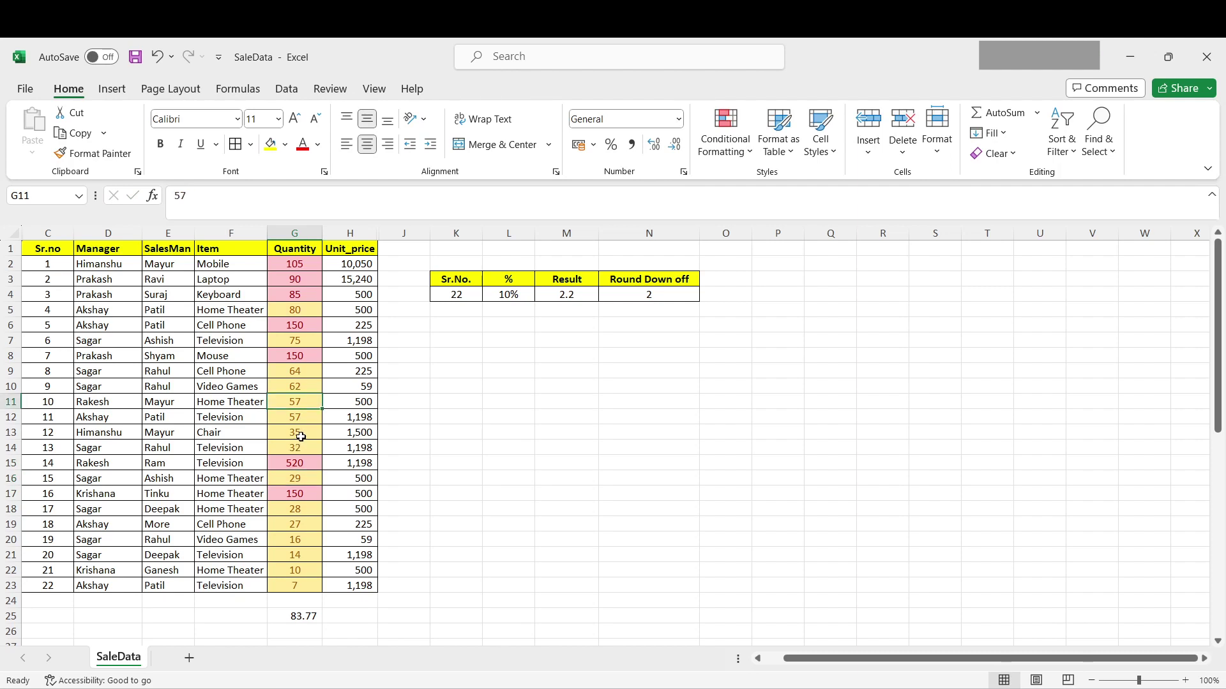